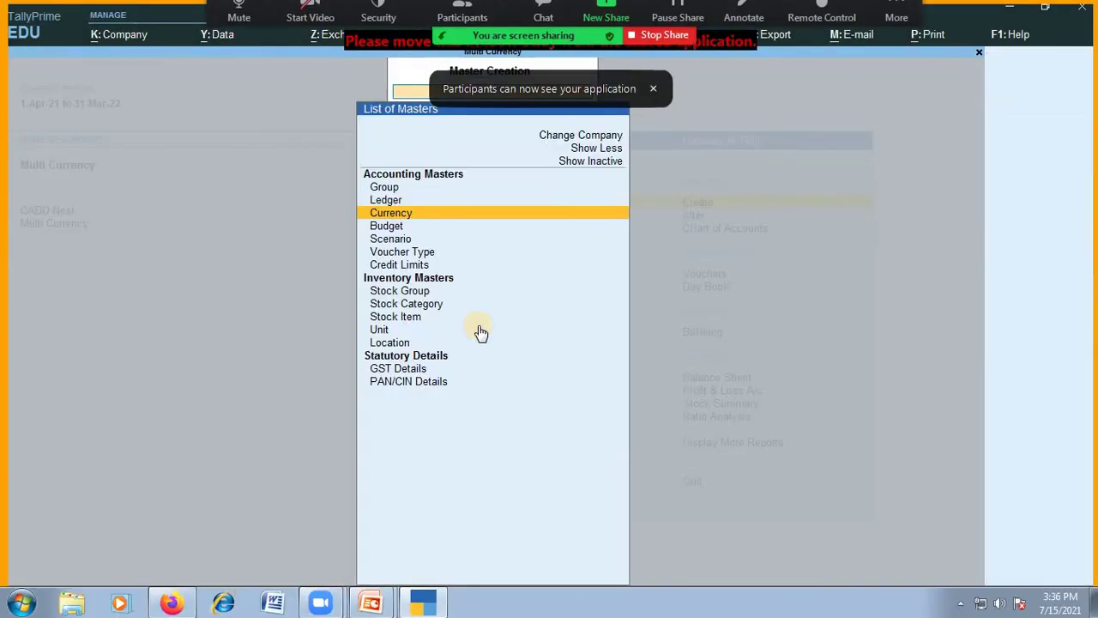
Reopen the master creation list from the Gateway of Tally and expand it to show more master types.
key(Escape)
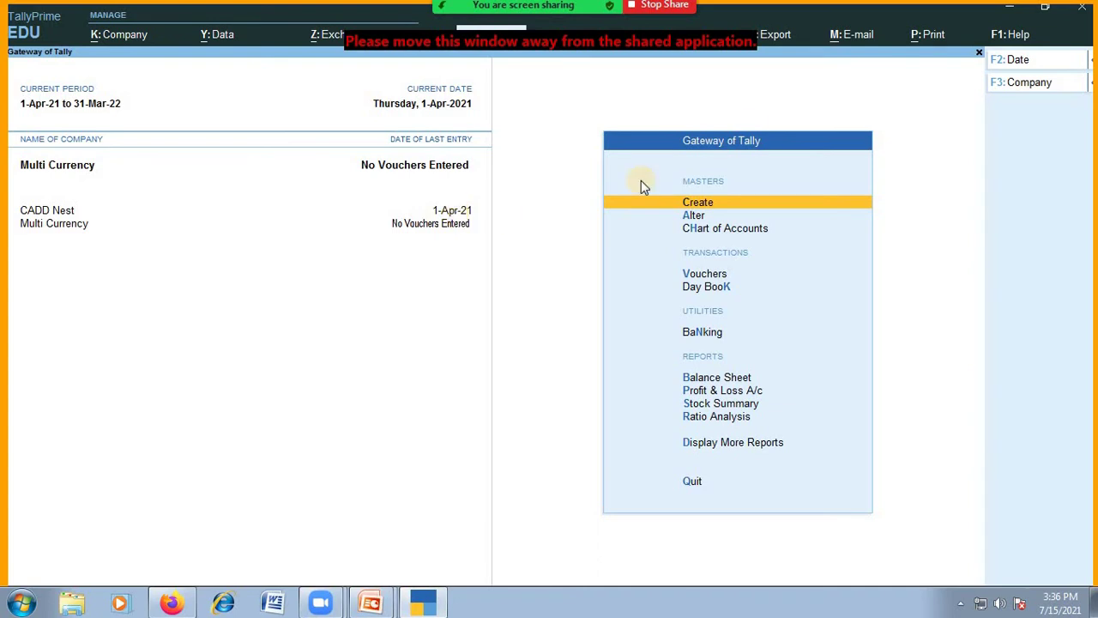
key(Return)
key(Down)
key(Down)
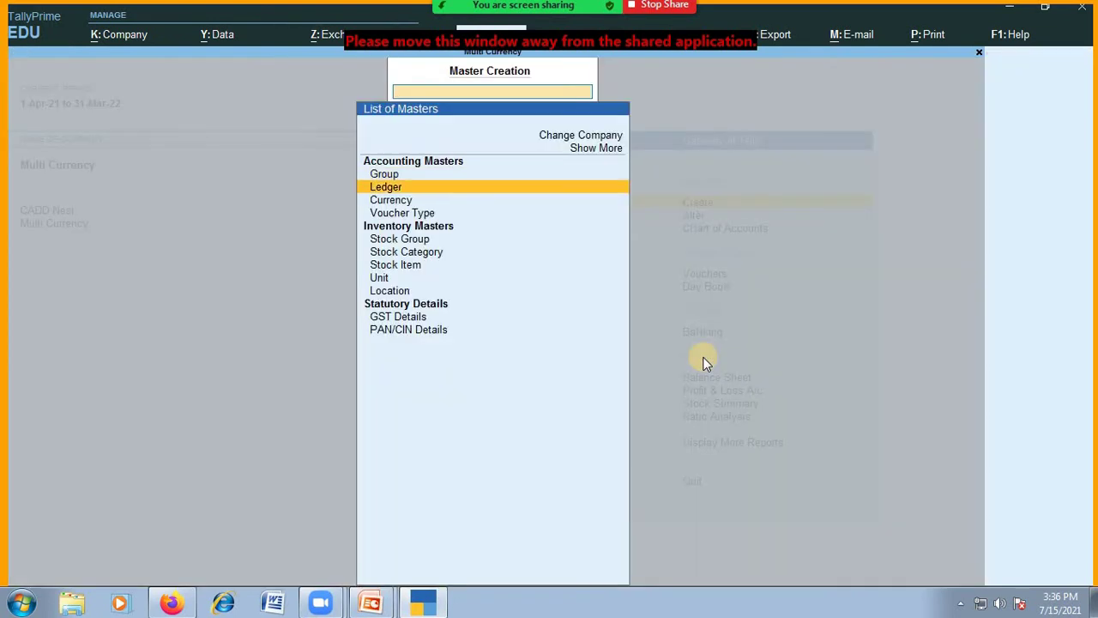
key(Up)
key(Up)
key(Up)
key(Up)
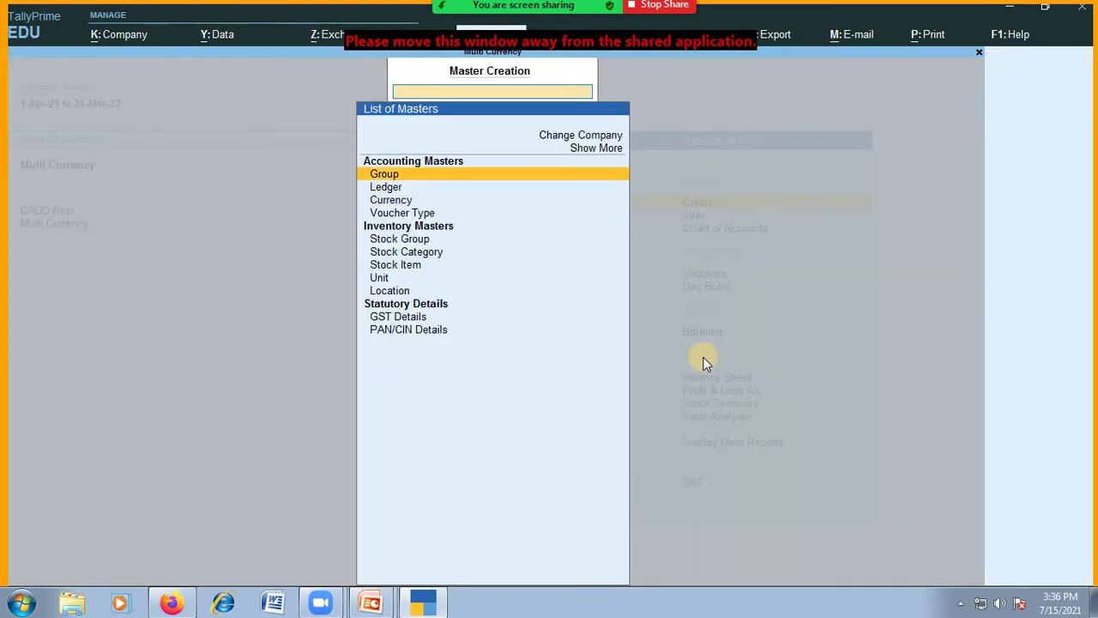
key(Return)
Choose the Currency master and start creating a new currency instead of altering the existing rupee.
key(Down)
key(Down)
key(Down)
key(Down)
key(Down)
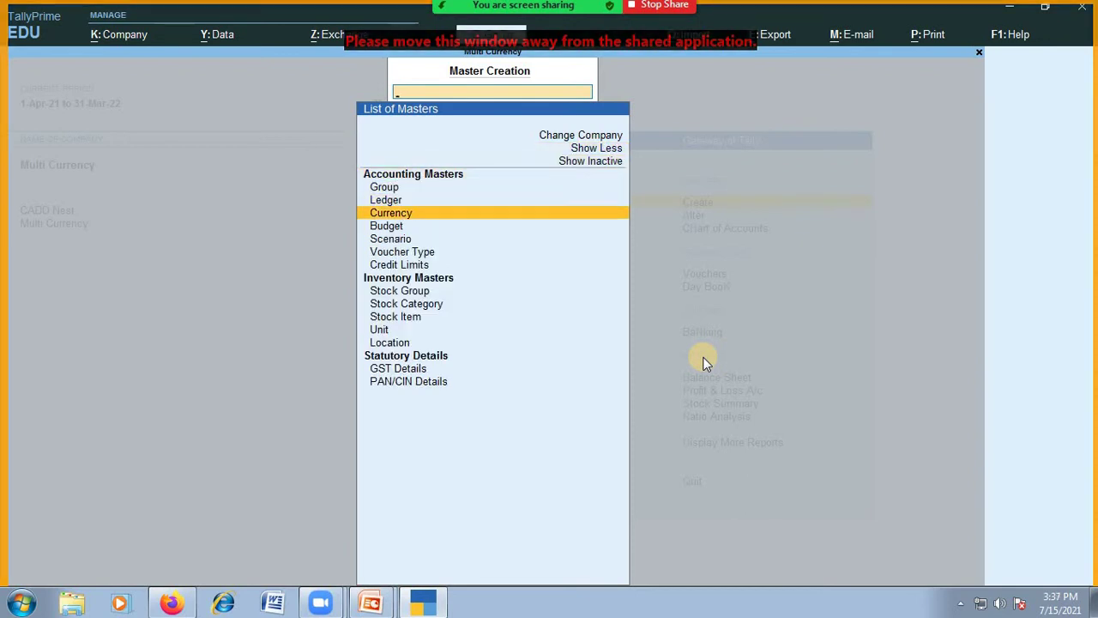
key(Return)
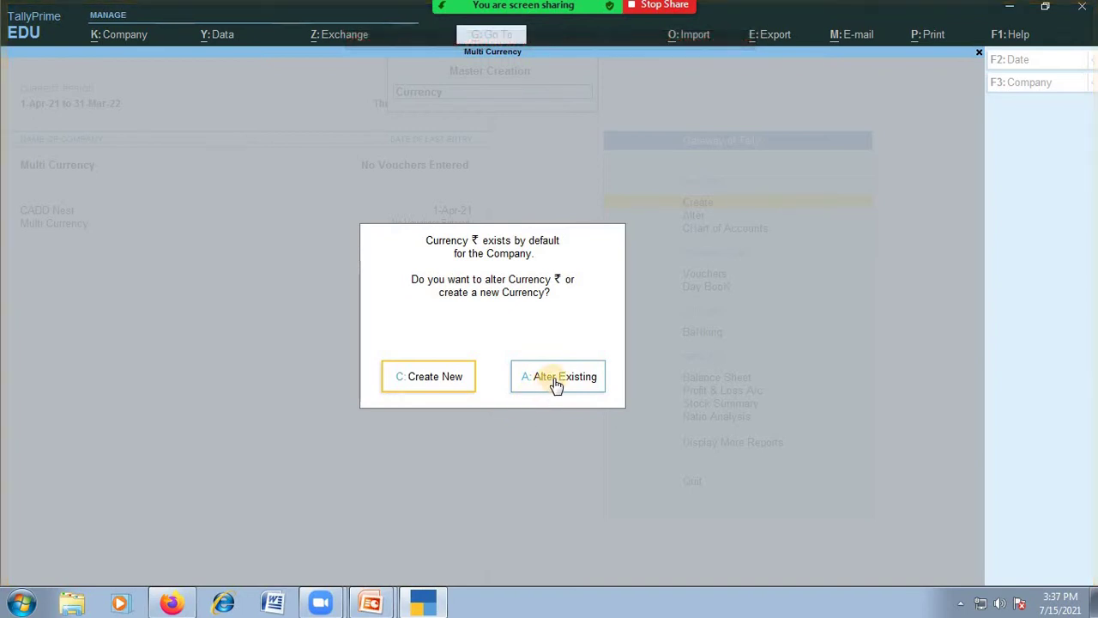
click(436, 383)
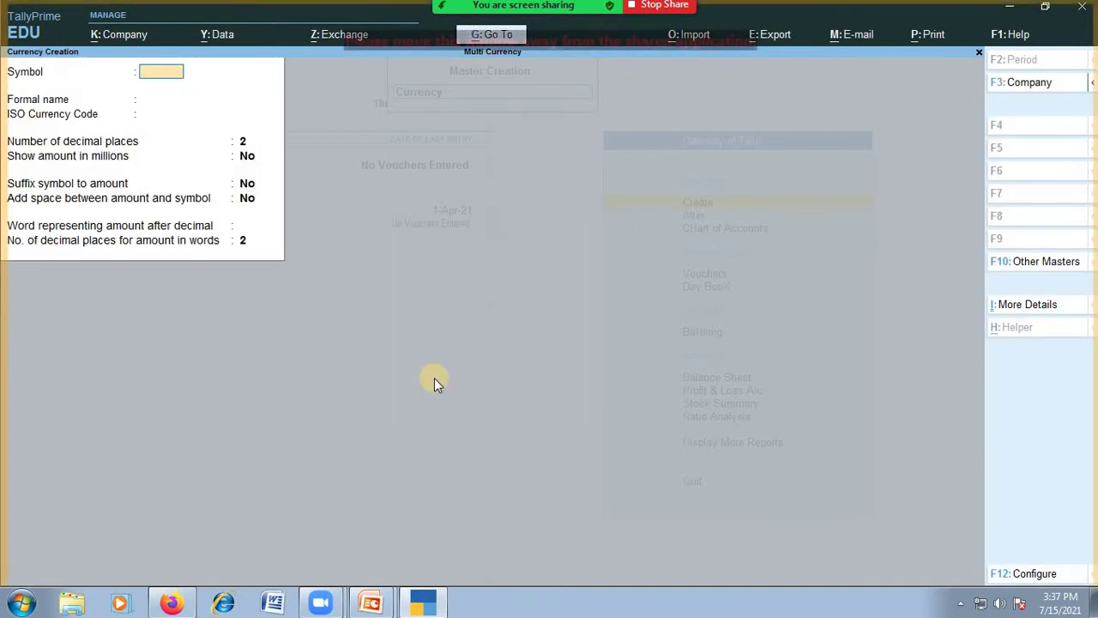
Enter $ as the currency symbol and US Dollar as its formal name.
text($)
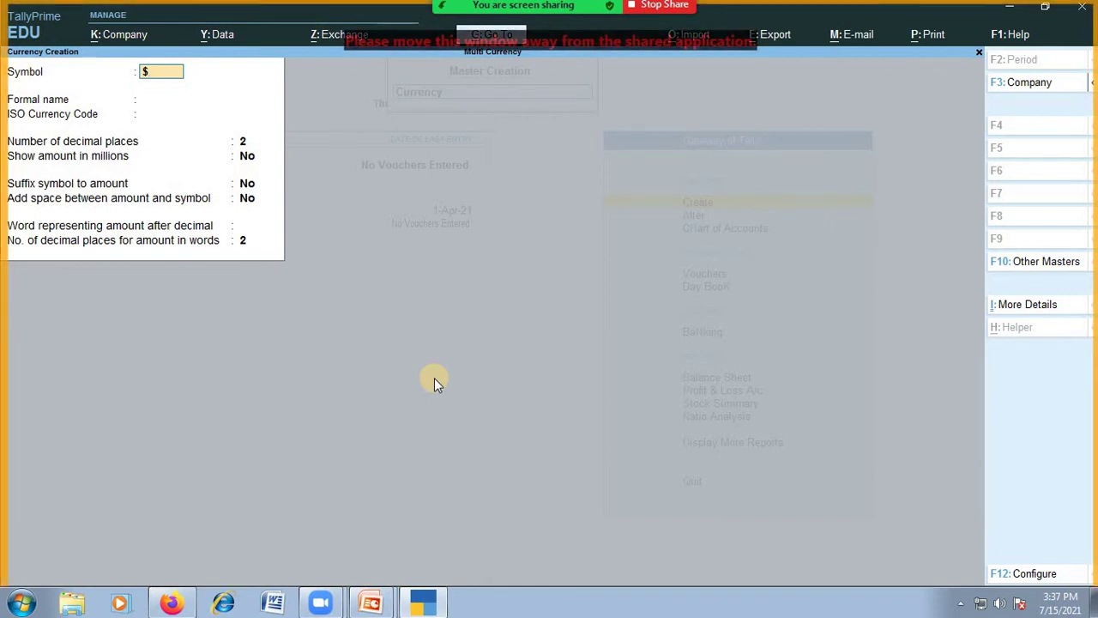
key(Return)
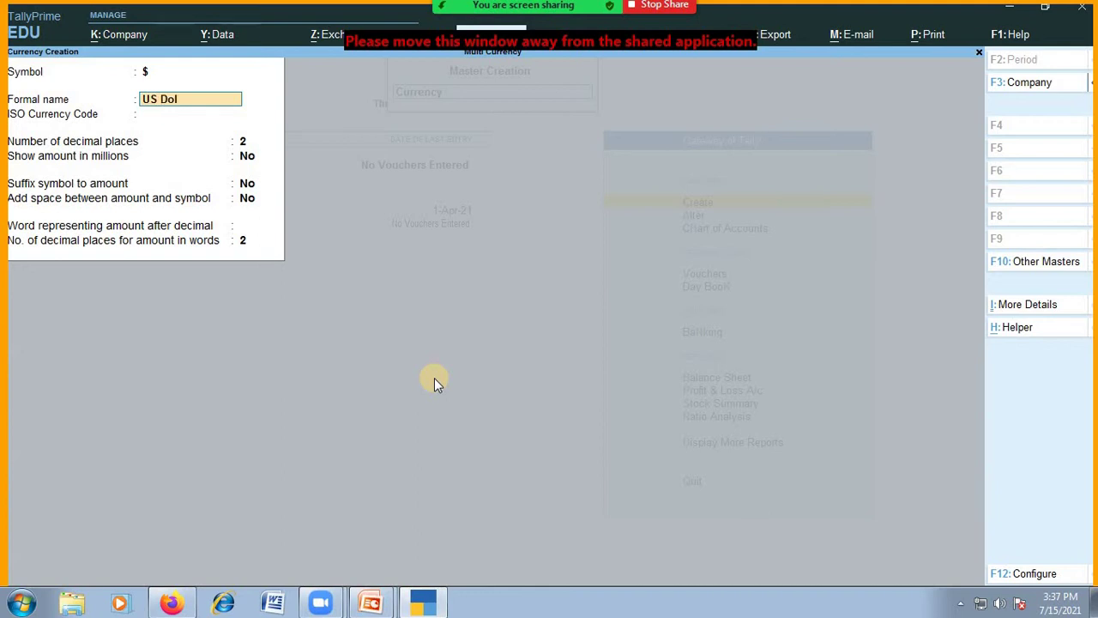
text(r)
key(Return)
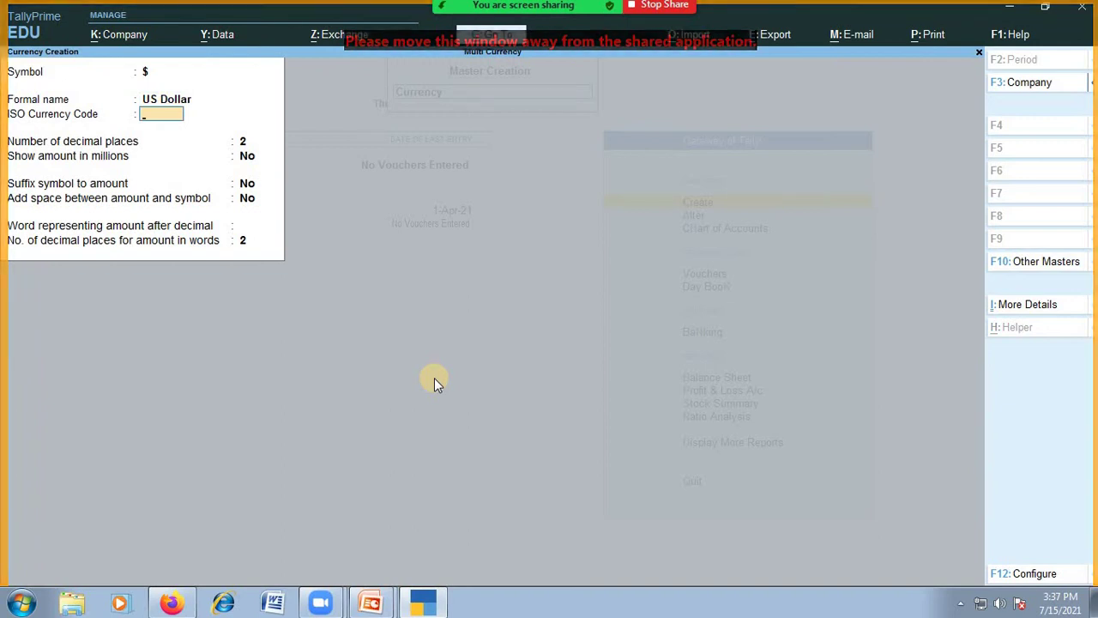
Leave the ISO code blank, keep the remaining currency settings at their defaults and save the US Dollar currency.
key(Return)
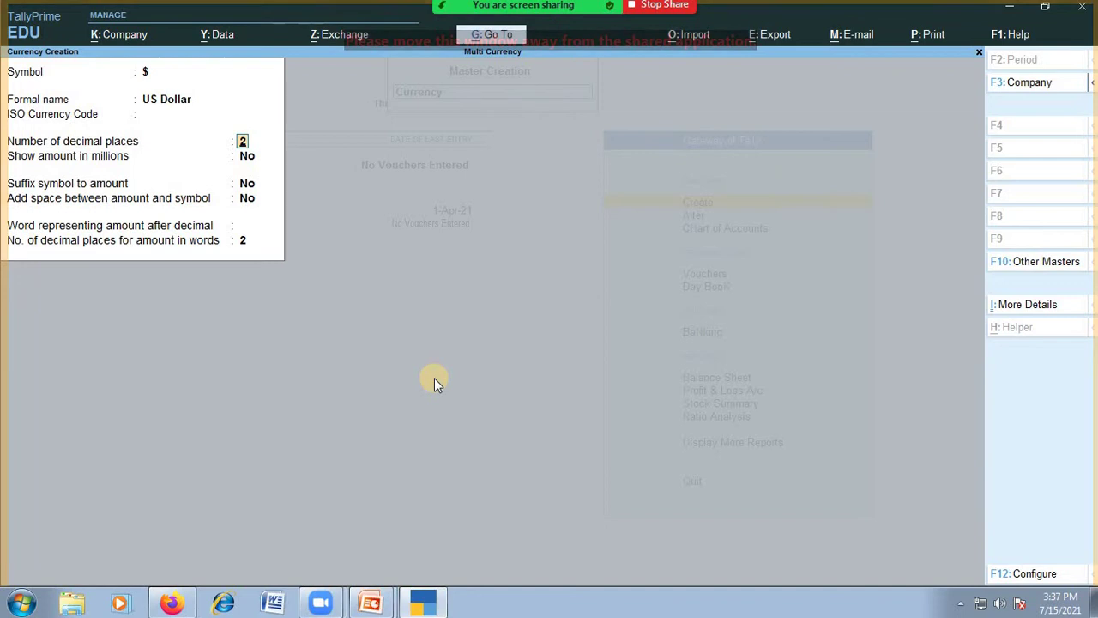
key(Return)
key(Return)
key(Return)
key(Return)
key(Return)
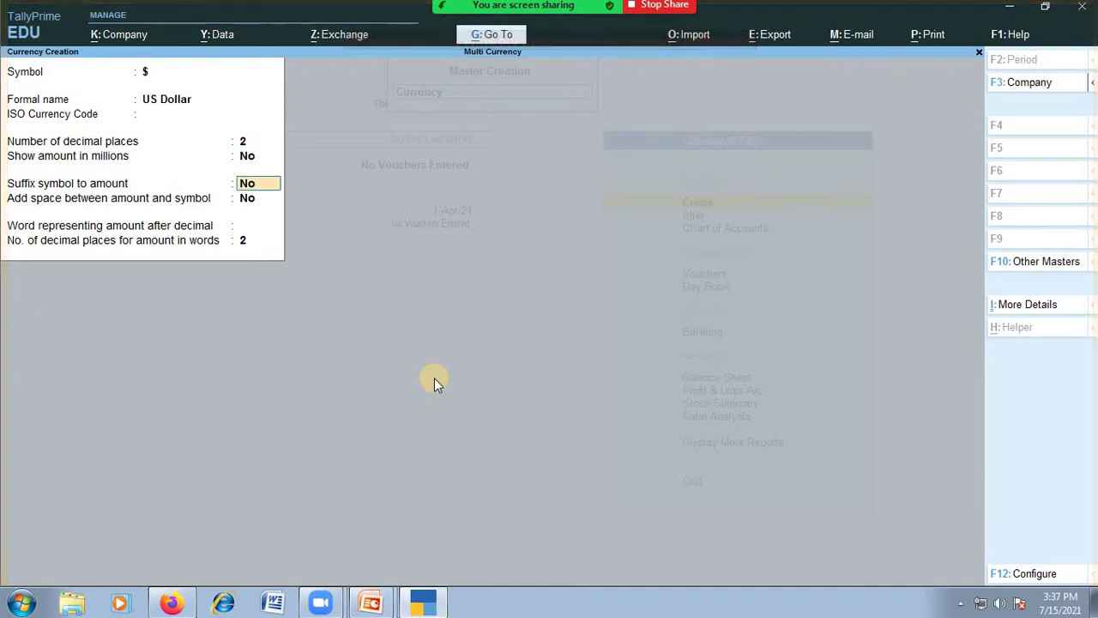
key(Return)
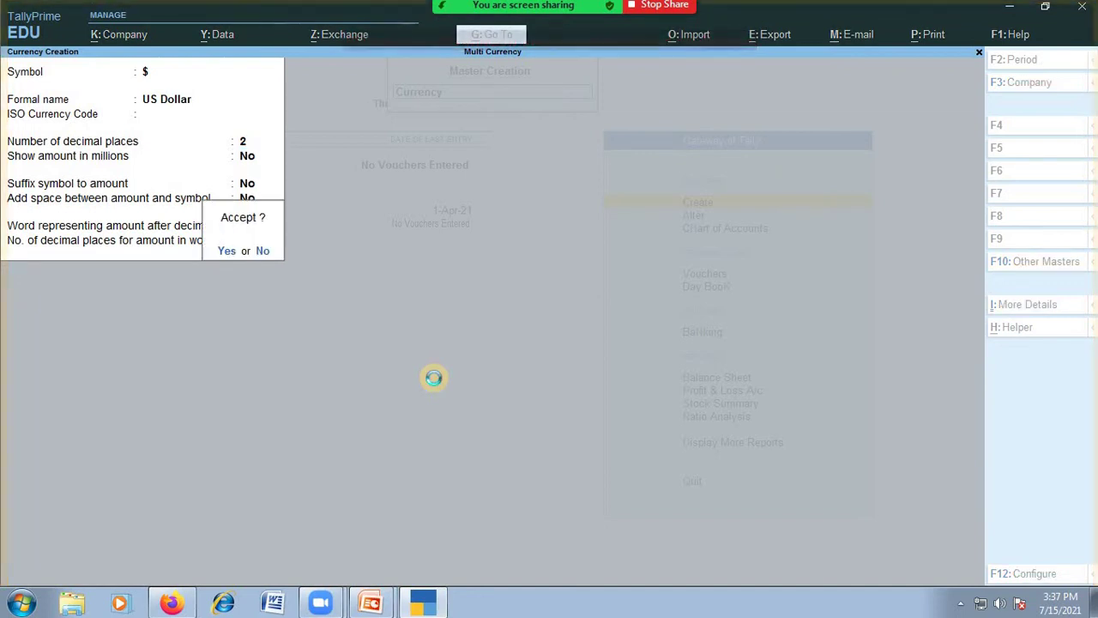
key(Return)
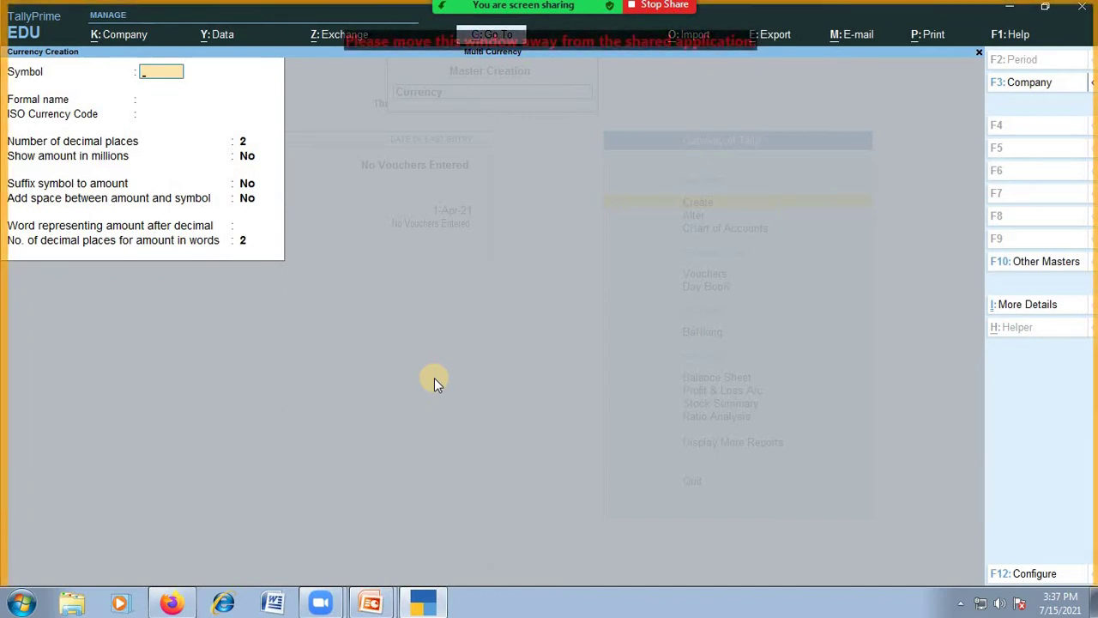
Quit the blank currency creation form and return to the Gateway of Tally.
key(ctrl)
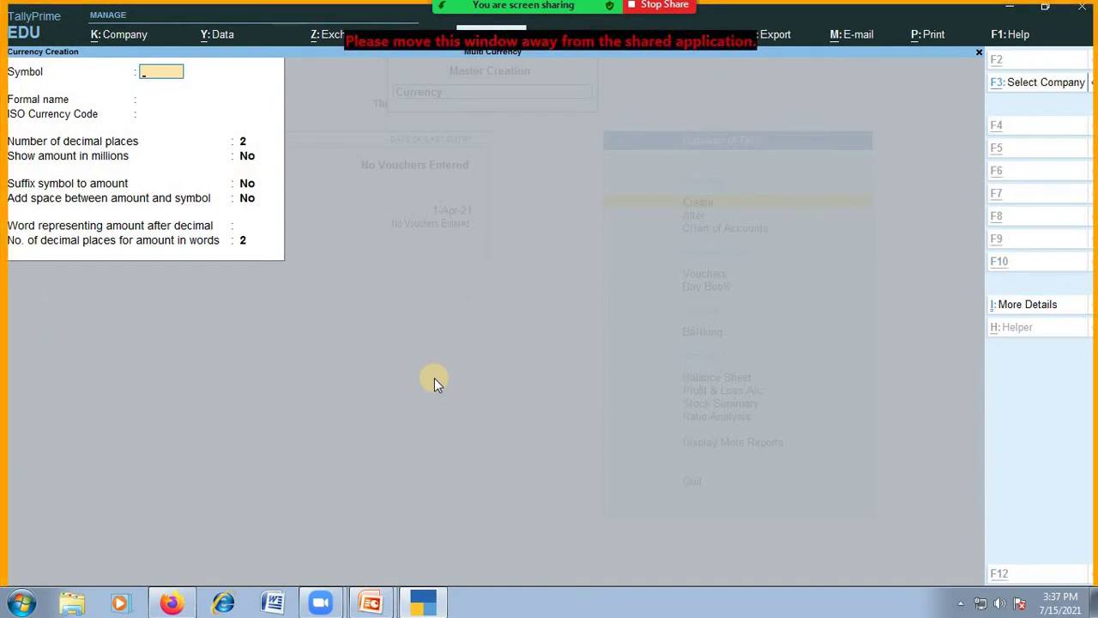
text(C)
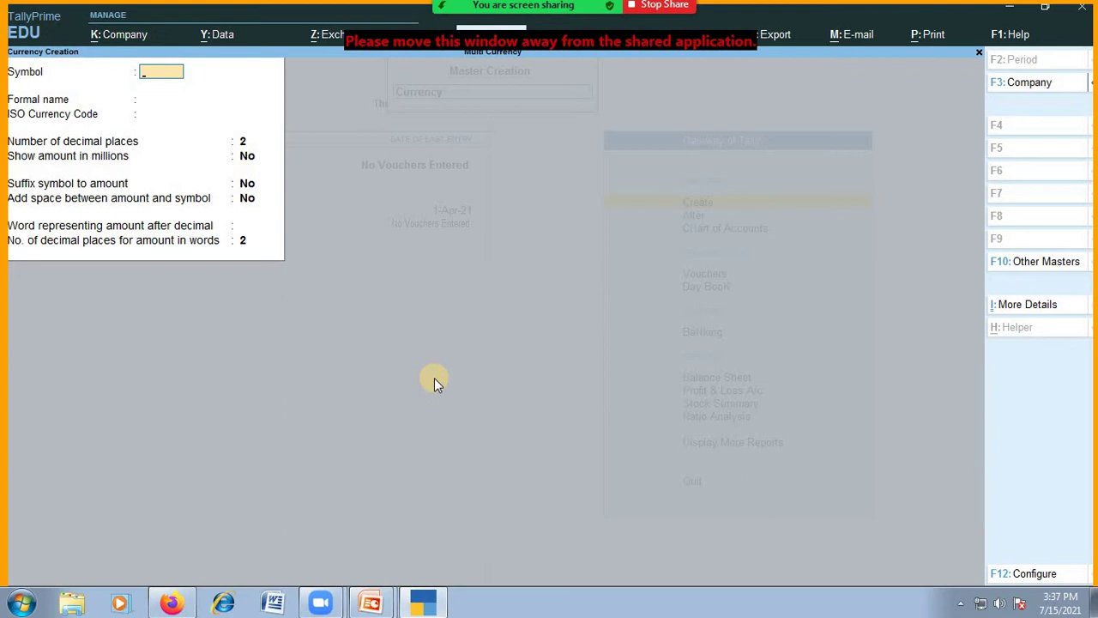
key(Escape)
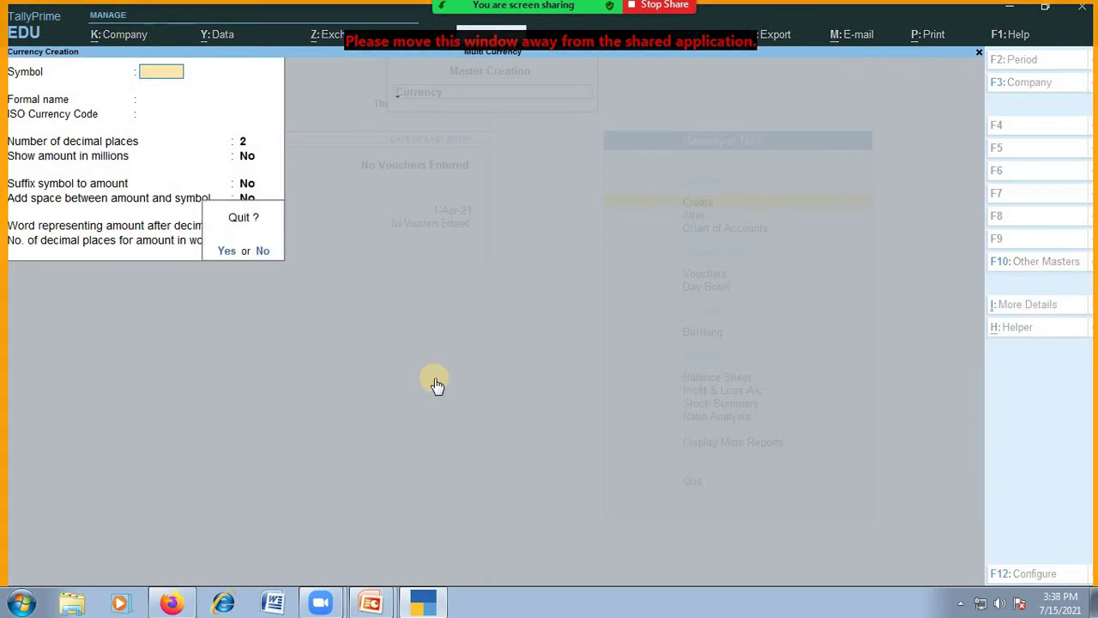
key(y)
key(Escape)
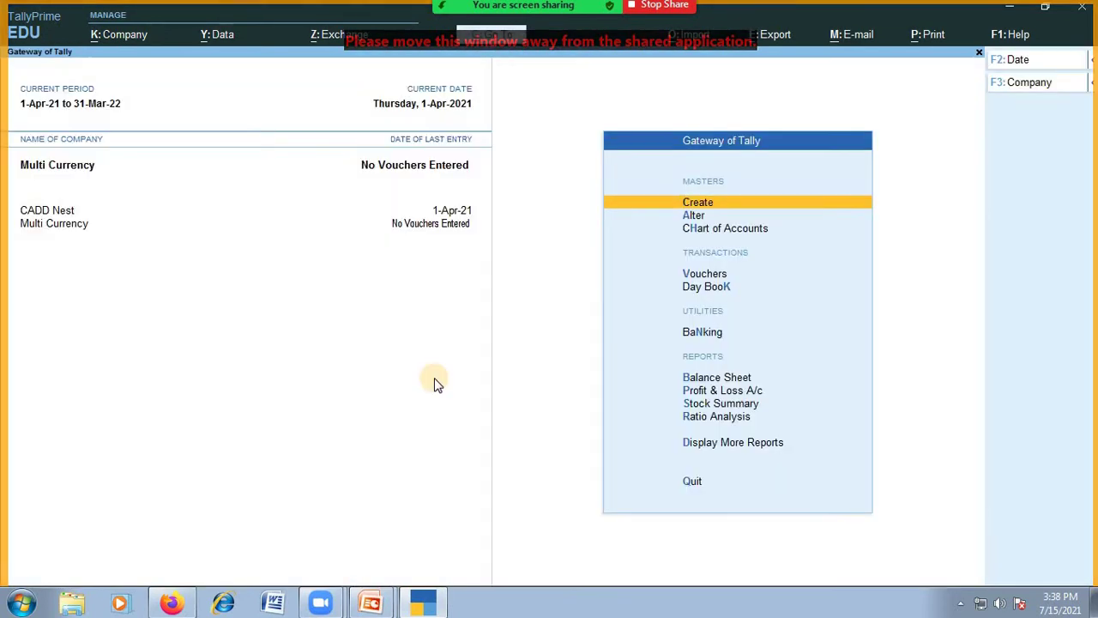
Open the $ currency for alteration from the master alteration list.
key(Down)
key(Return)
key(Down)
key(Down)
key(Down)
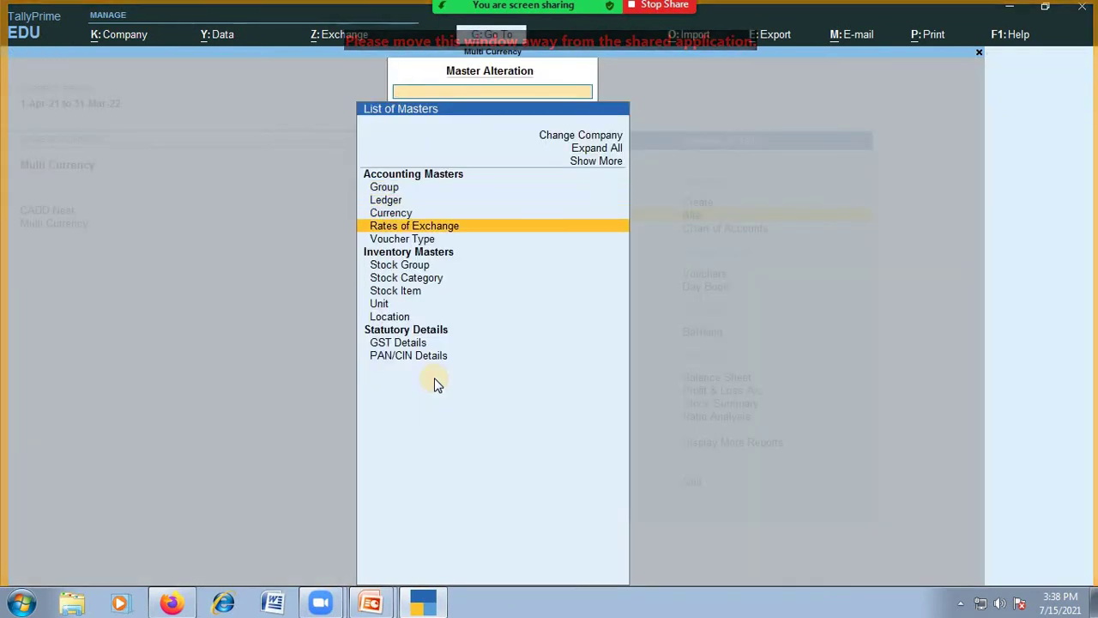
key(Up)
key(Return)
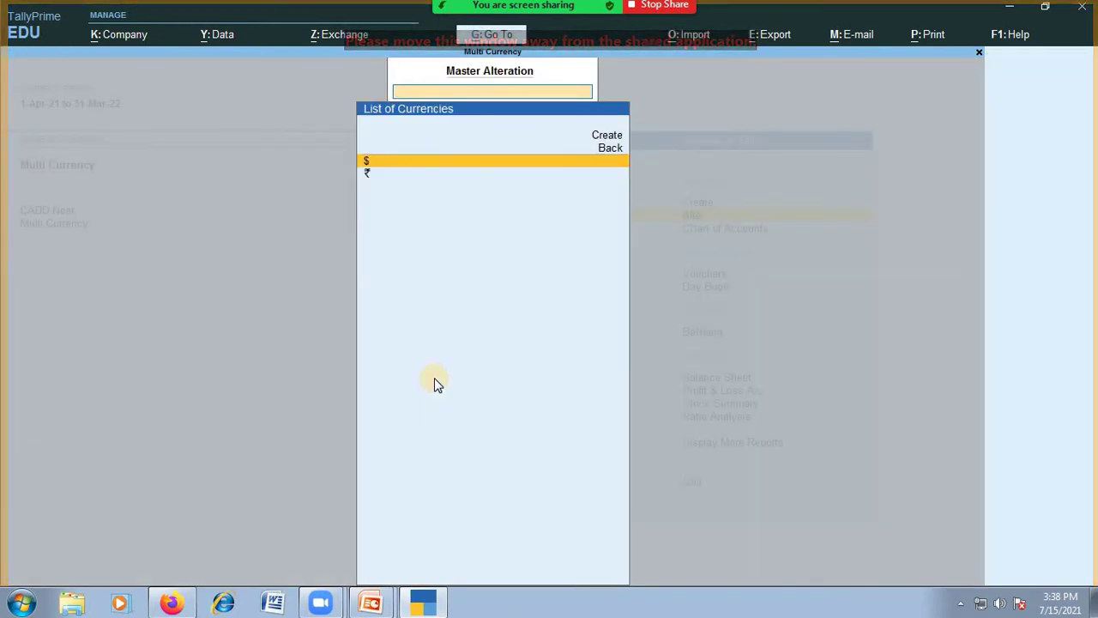
key(Return)
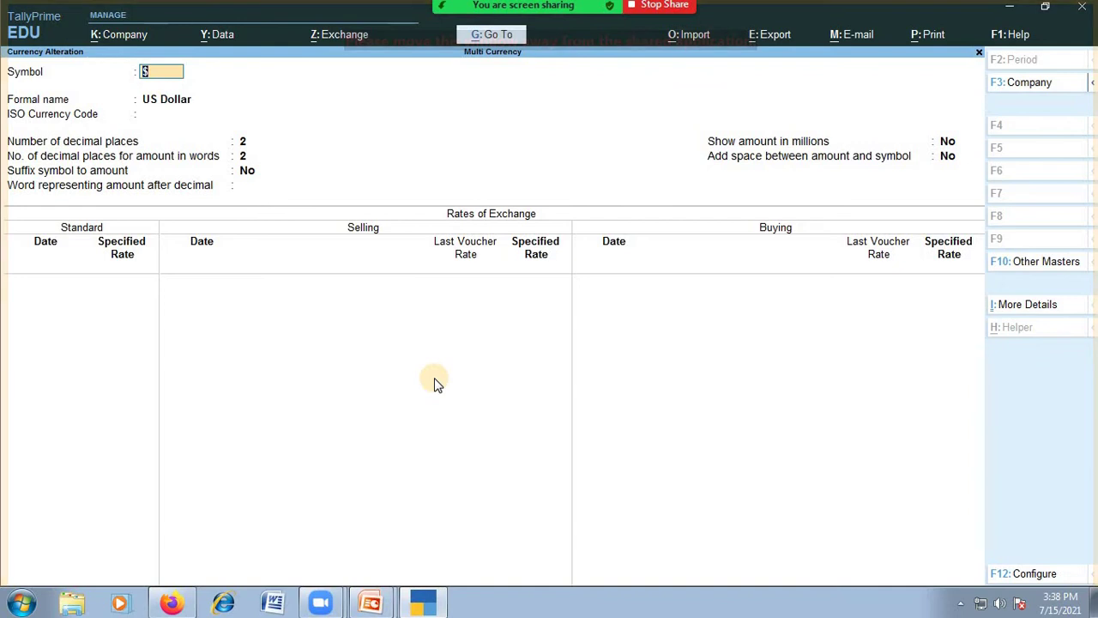
Enter a standard exchange rate of ₹ 74.13 per dollar dated 1-Apr-21 for the US Dollar.
key(Return)
key(Return)
key(Return)
key(Return)
key(Return)
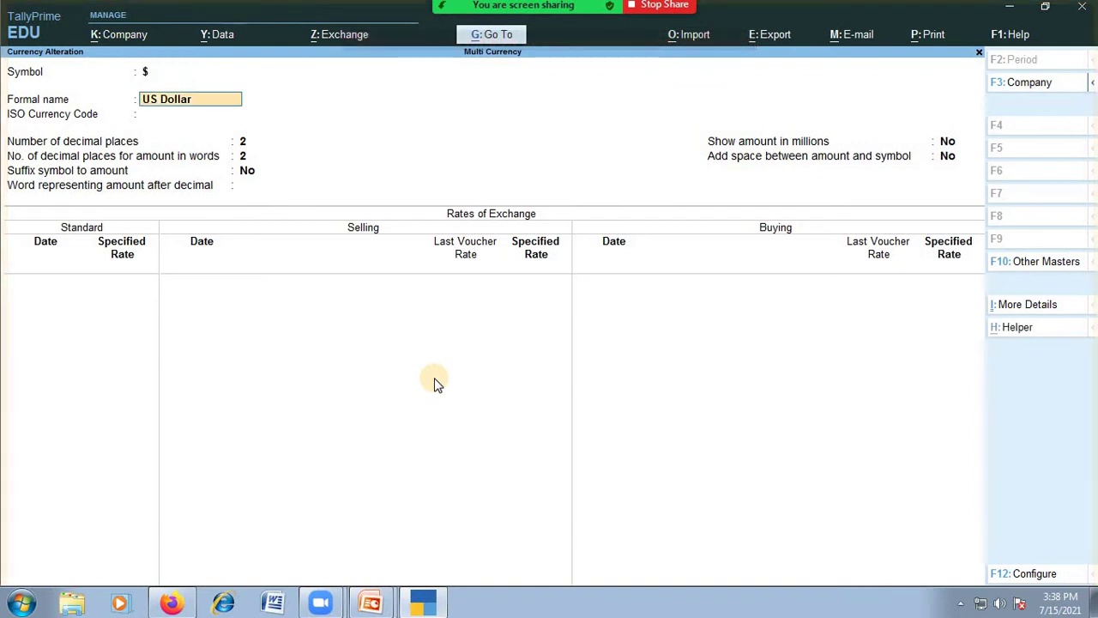
key(Return)
key(Return)
key(Return)
key(Return)
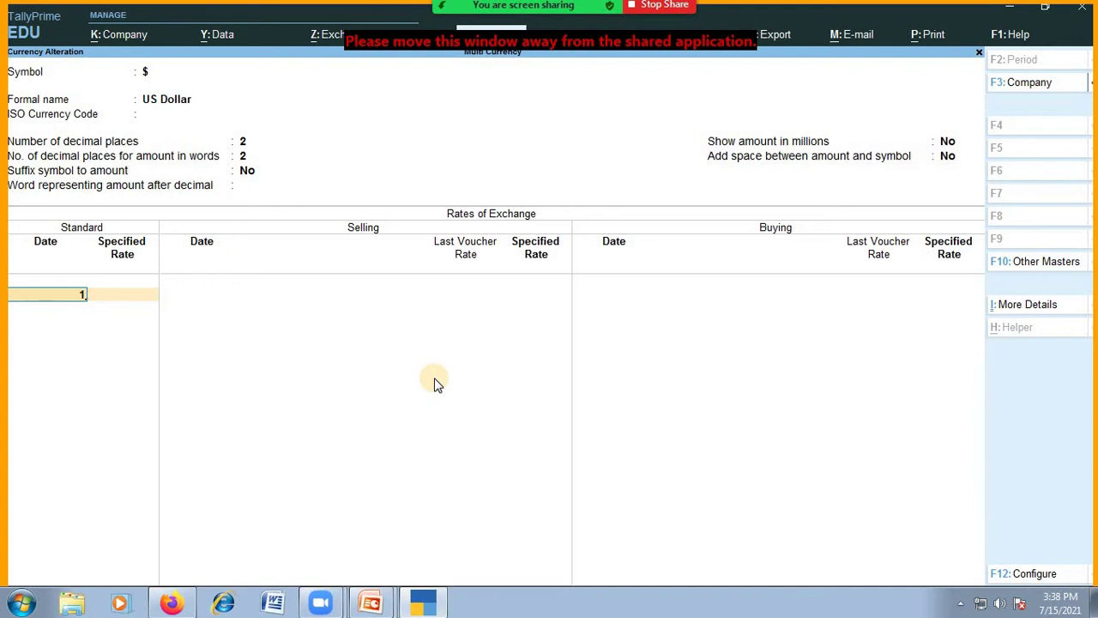
key(Return)
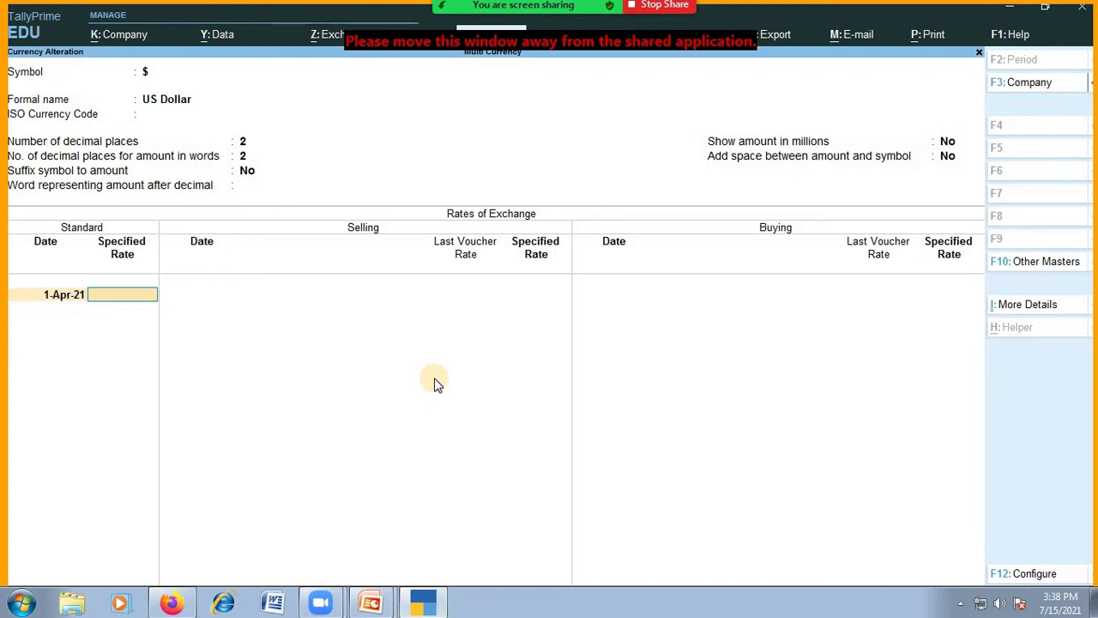
text(74.13)
key(Return)
key(Return)
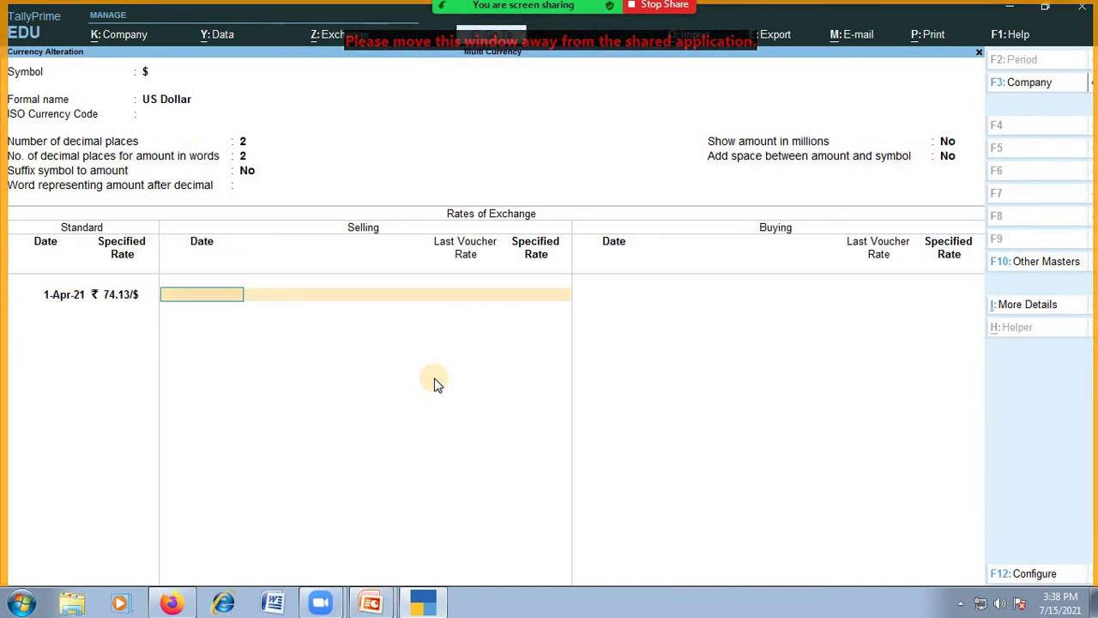
Leave the selling and buying rates blank, save the altered currency and return to the Gateway of Tally.
key(Return)
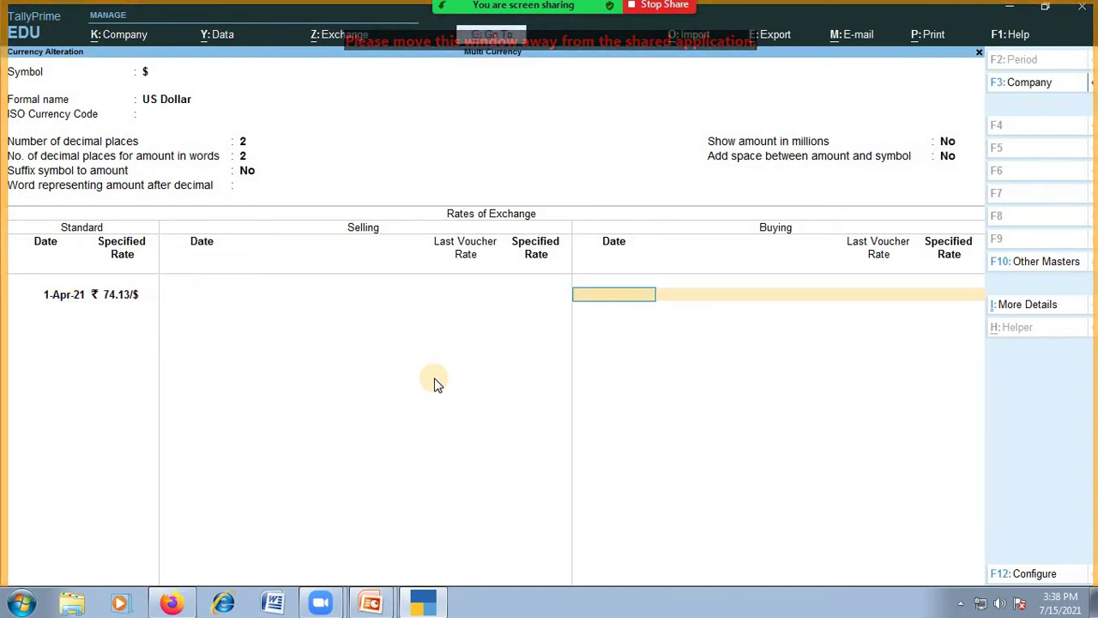
key(Return)
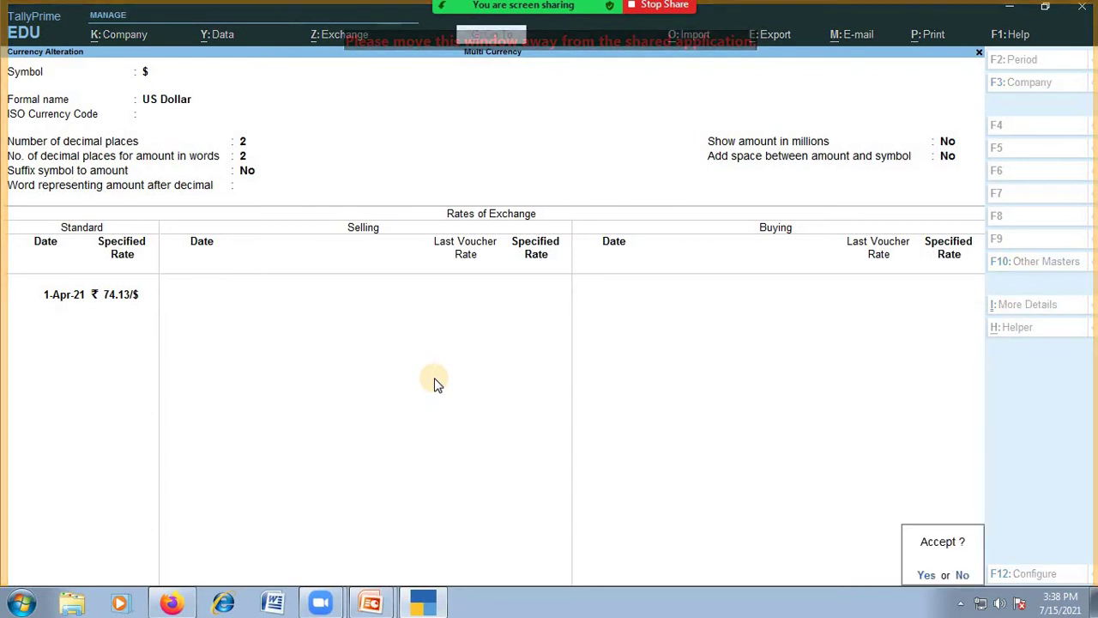
key(Return)
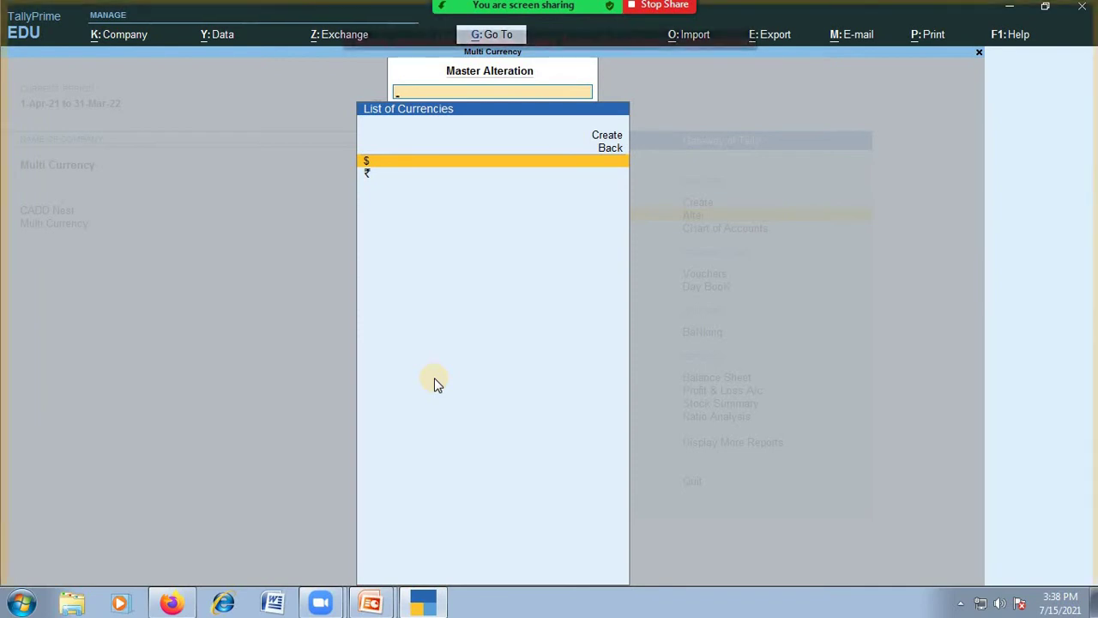
key(Escape)
key(Escape)
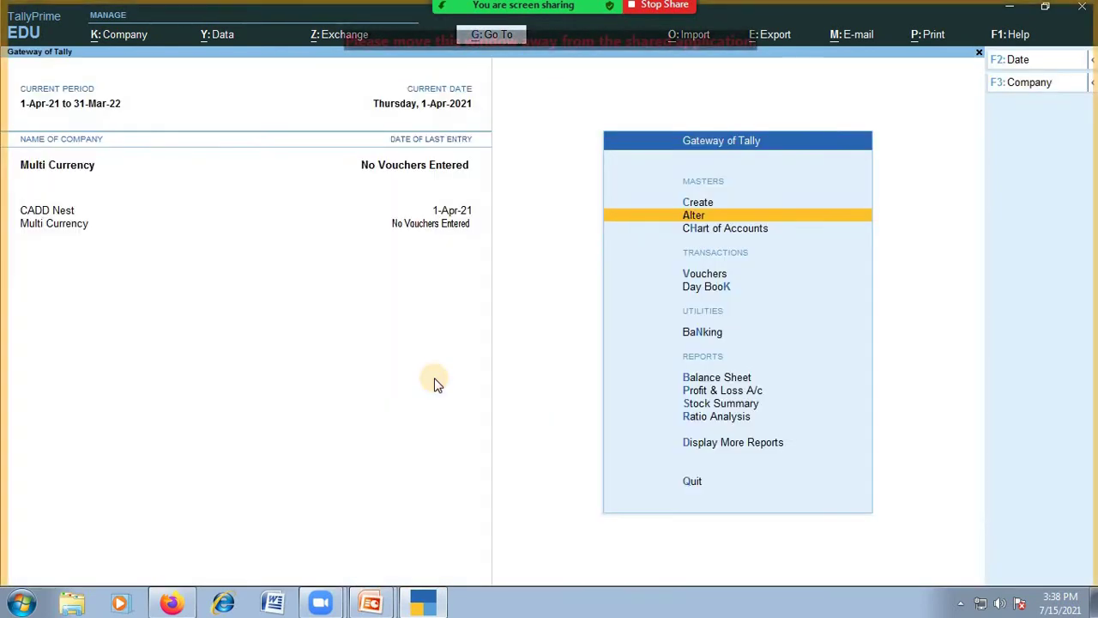
Start a purchase voucher with supplier invoice number 1 dated 1-Apr-21.
key(Down)
key(Down)
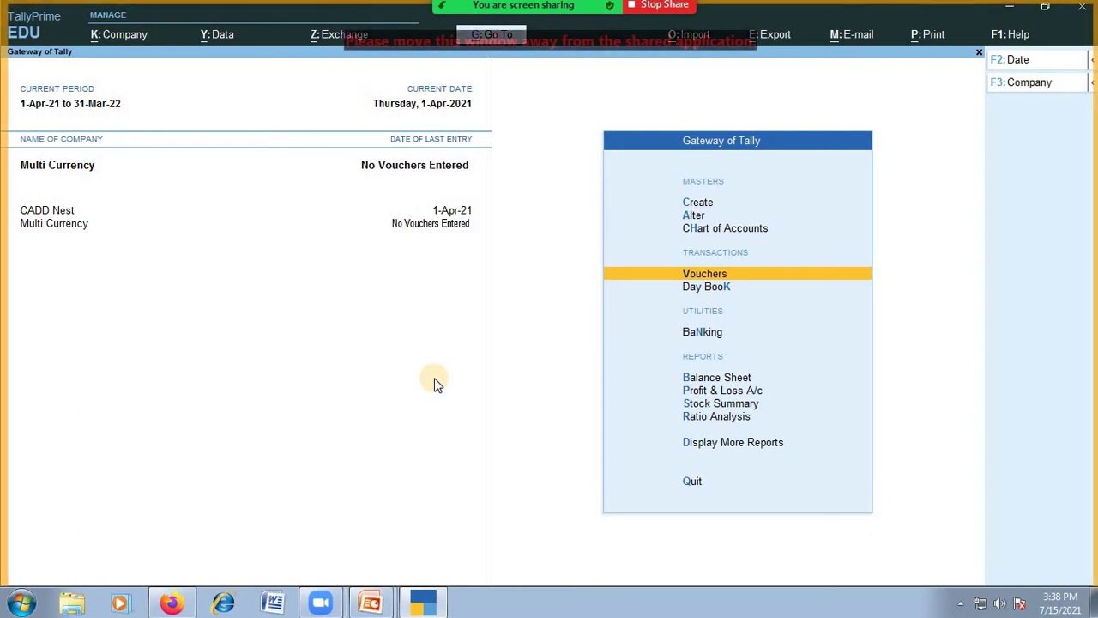
key(Return)
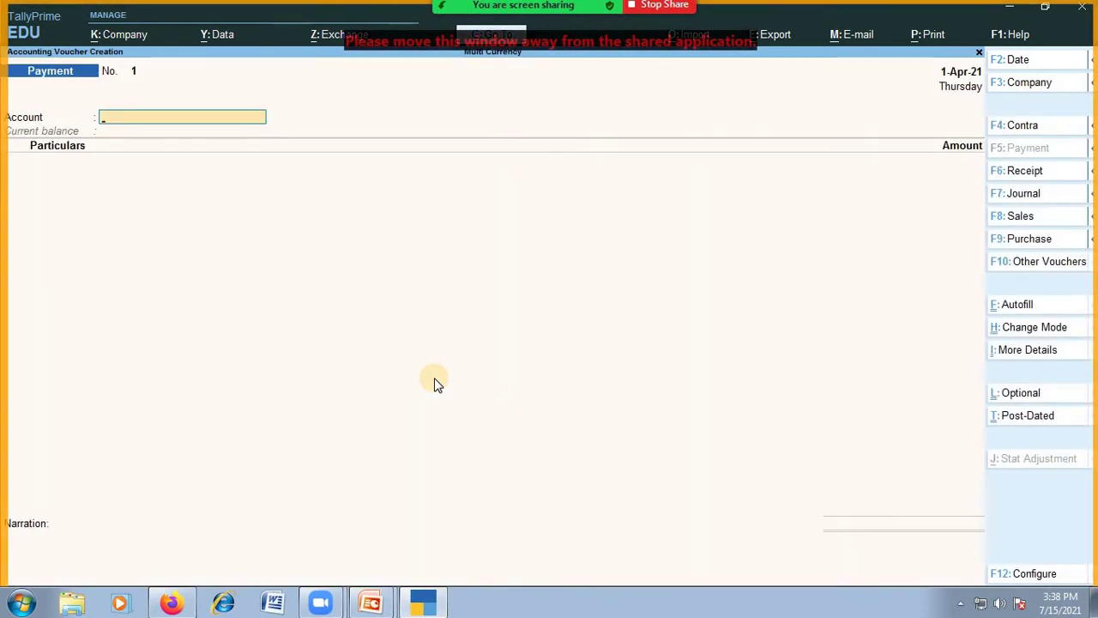
key(F9)
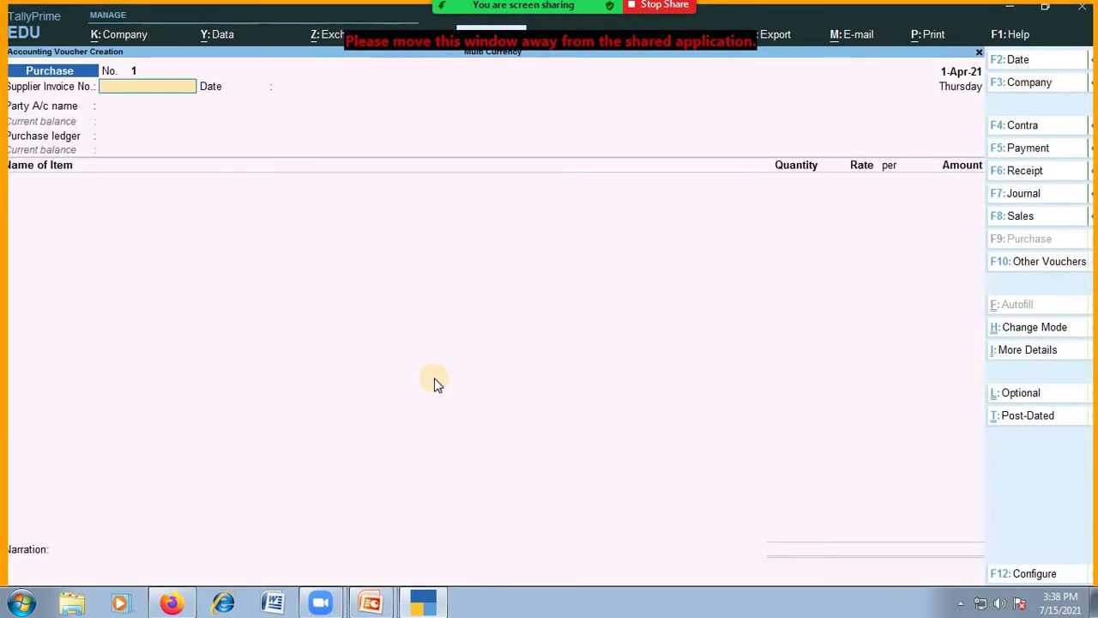
key(Return)
key(Return)
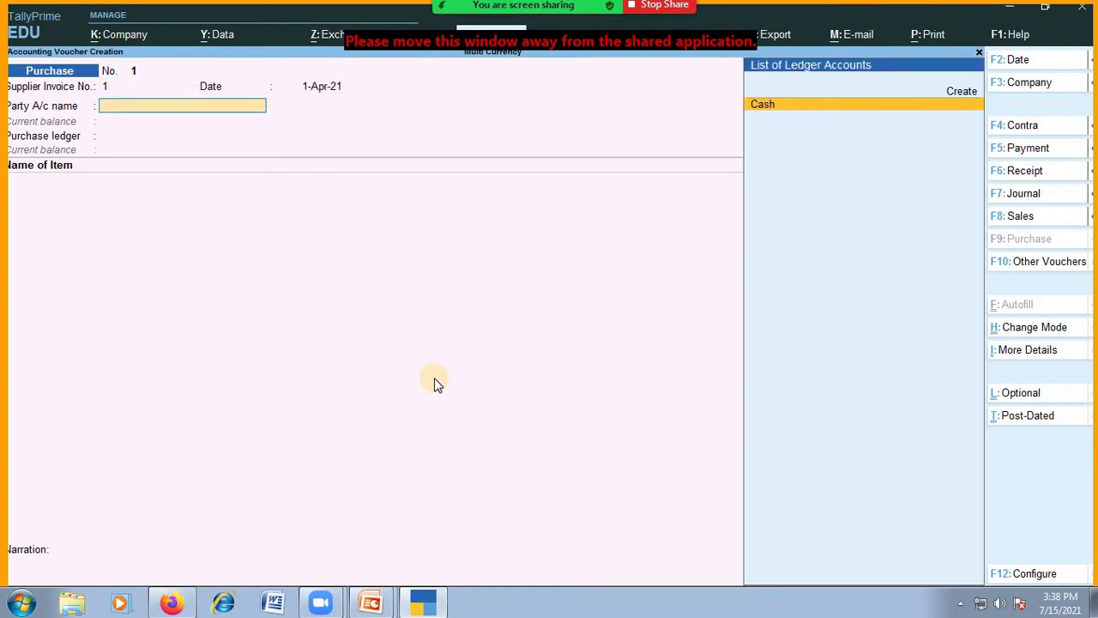
Start a new party ledger from the purchase voucher, named Foreign Supplier and grouped under Sundry Creditors.
key(alt+c)
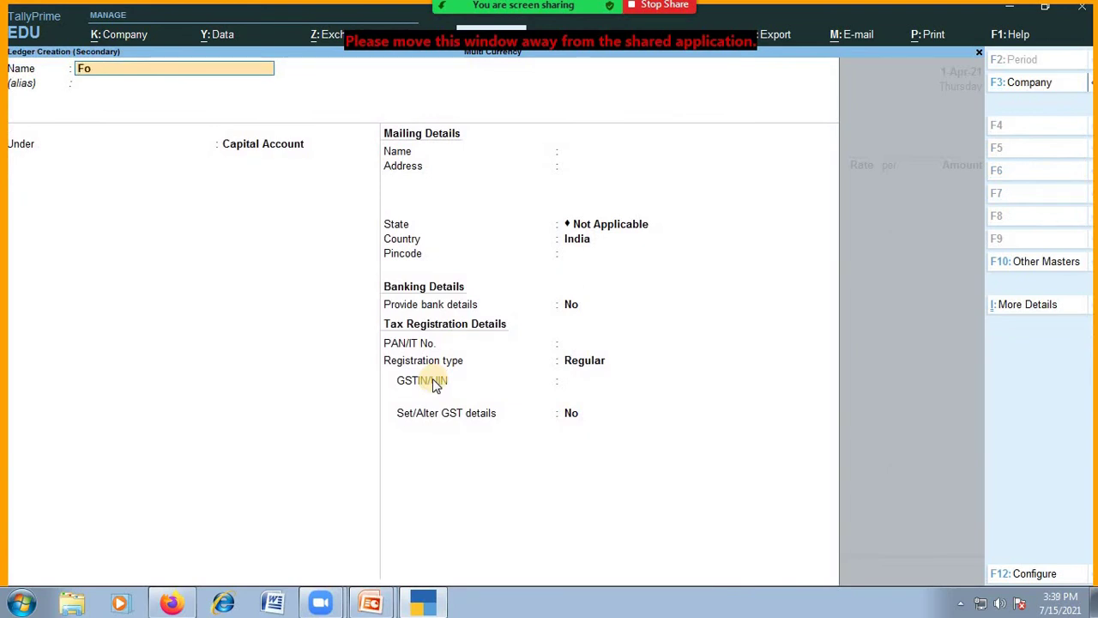
text(Foreign)
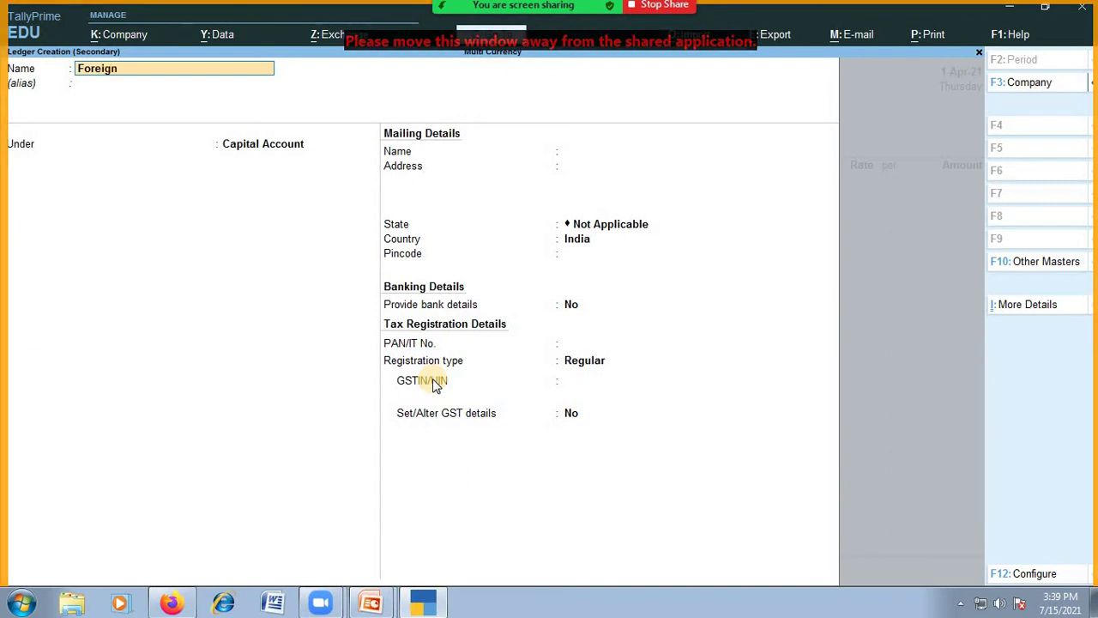
text( Suppl)
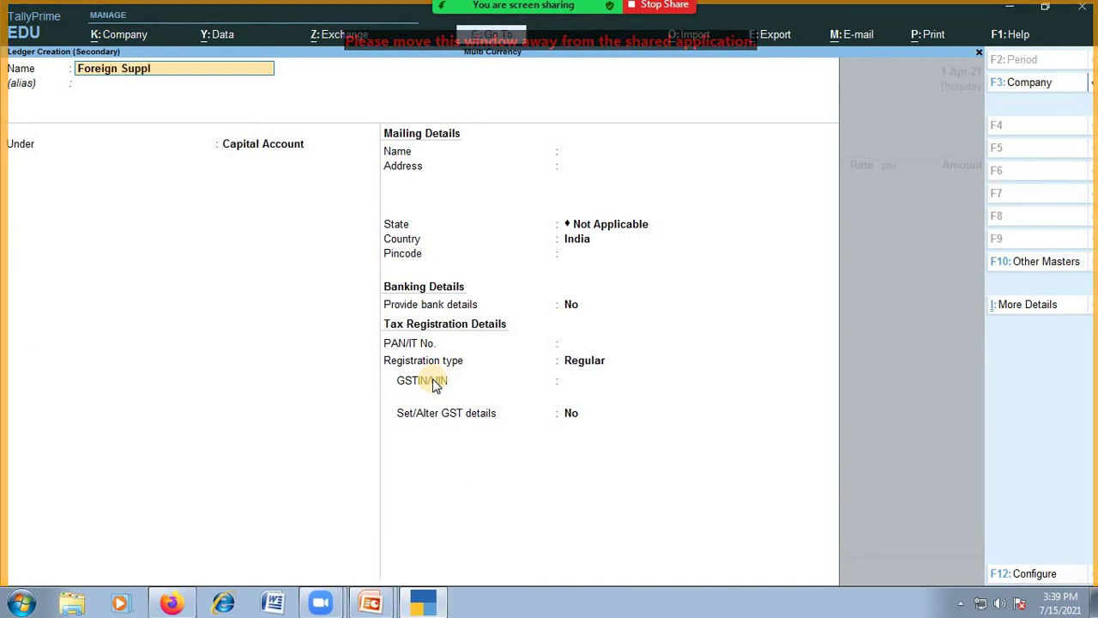
text(ier)
key(Return)
key(Return)
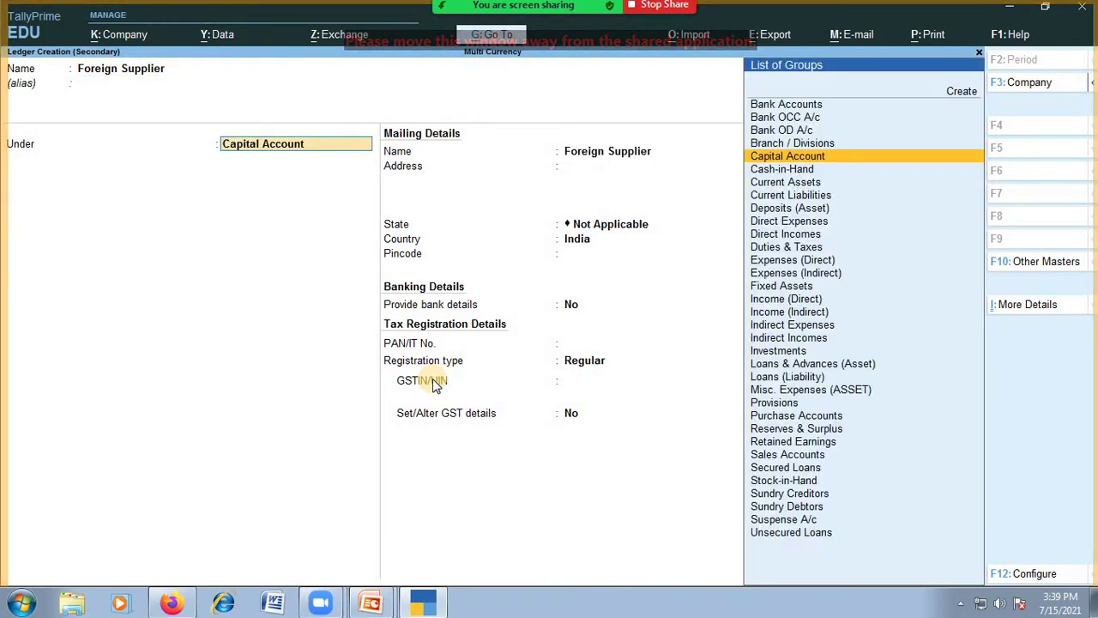
text(Su)
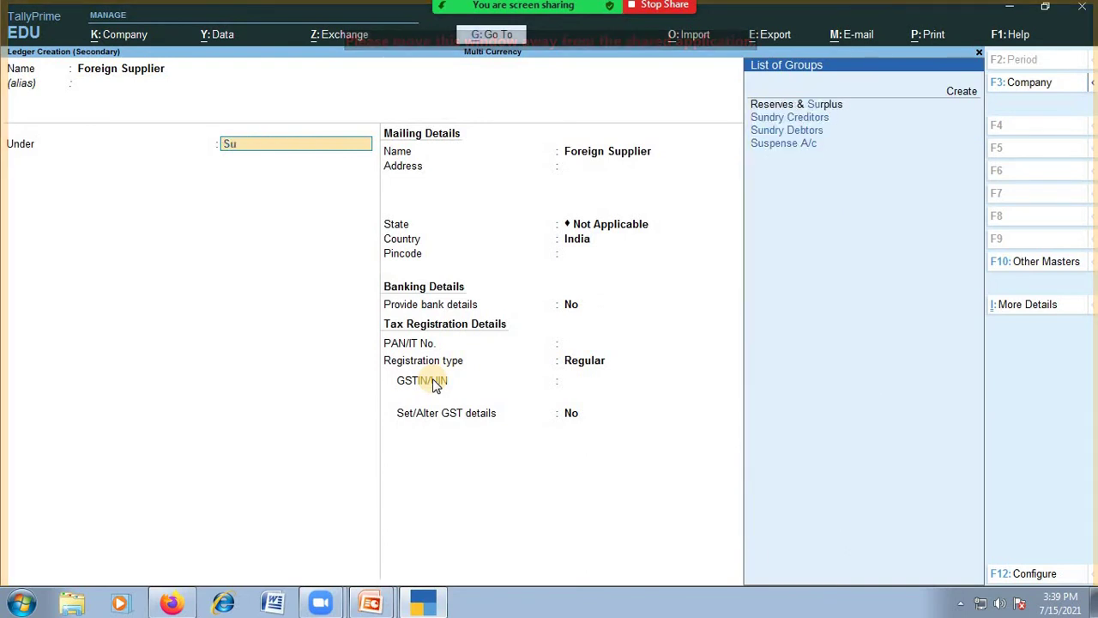
key(Up)
key(Return)
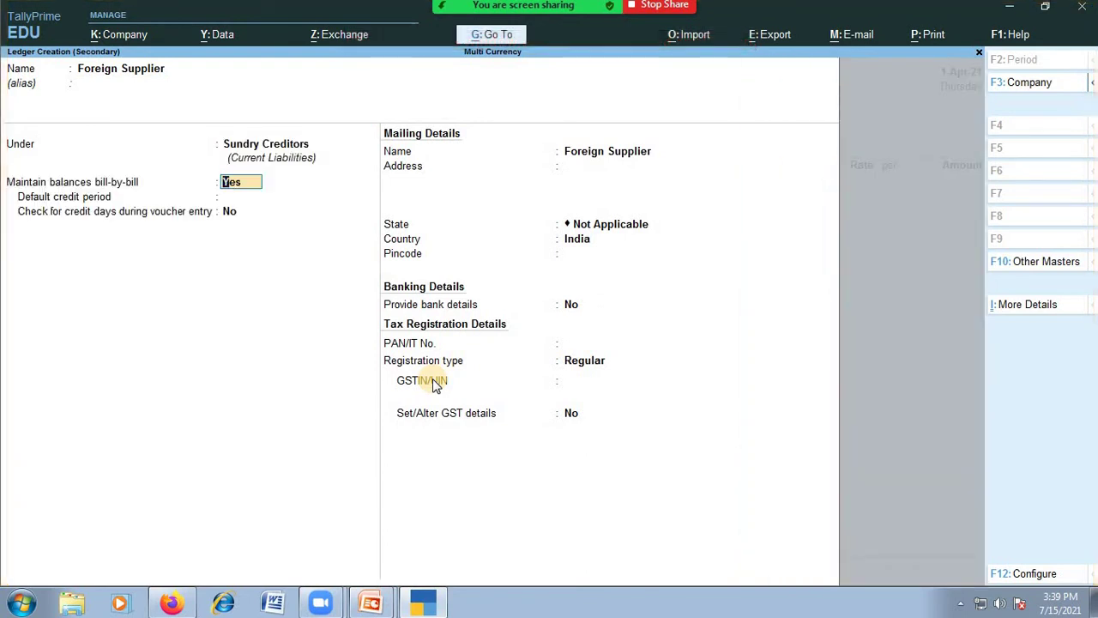
Keep bill-by-bill balances at Yes for the supplier ledger, leave credit period and address blank, and keep the state Not Applicable.
key(Return)
key(Return)
key(Return)
key(Return)
key(Return)
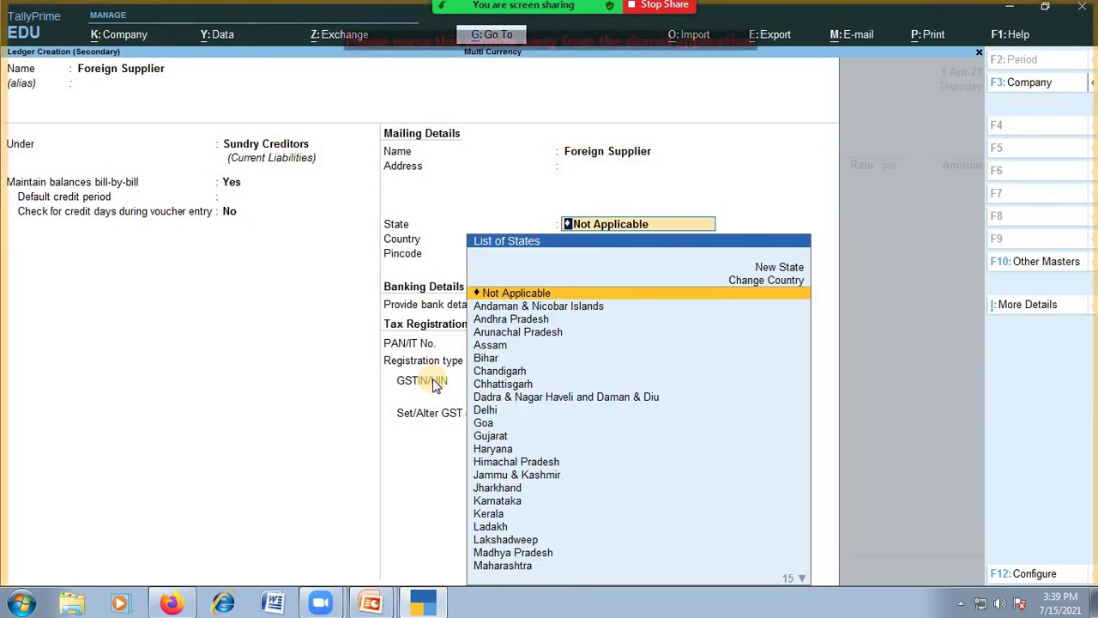
key(Return)
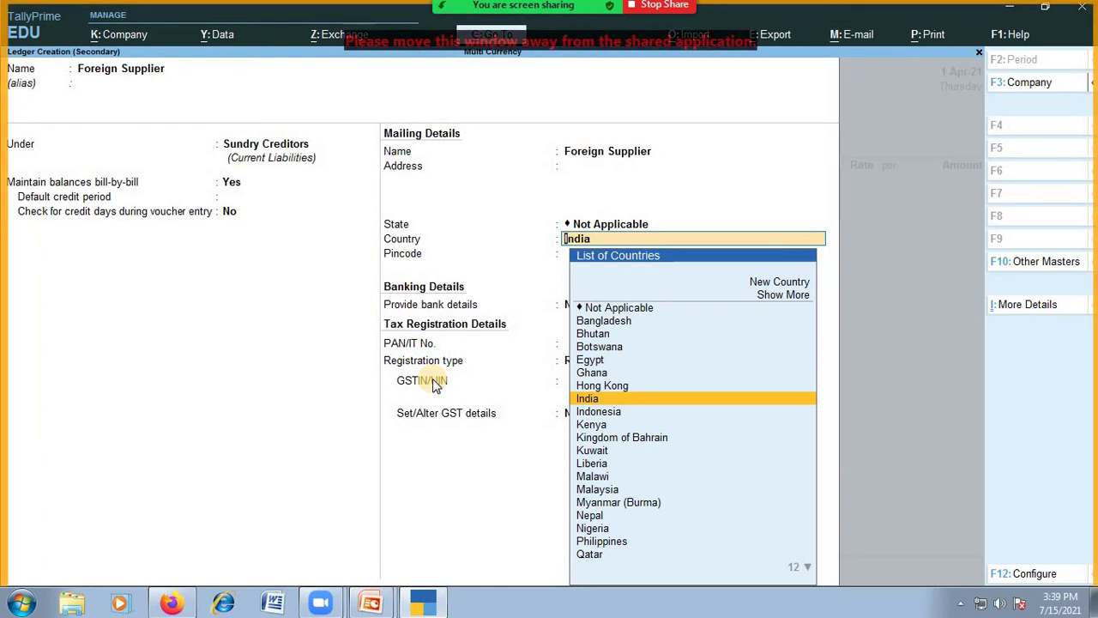
Set the supplier ledger's country to United States of America.
key(Down)
key(Down)
key(Down)
key(Down)
key(Down)
key(Down)
key(Down)
key(Up)
key(Up)
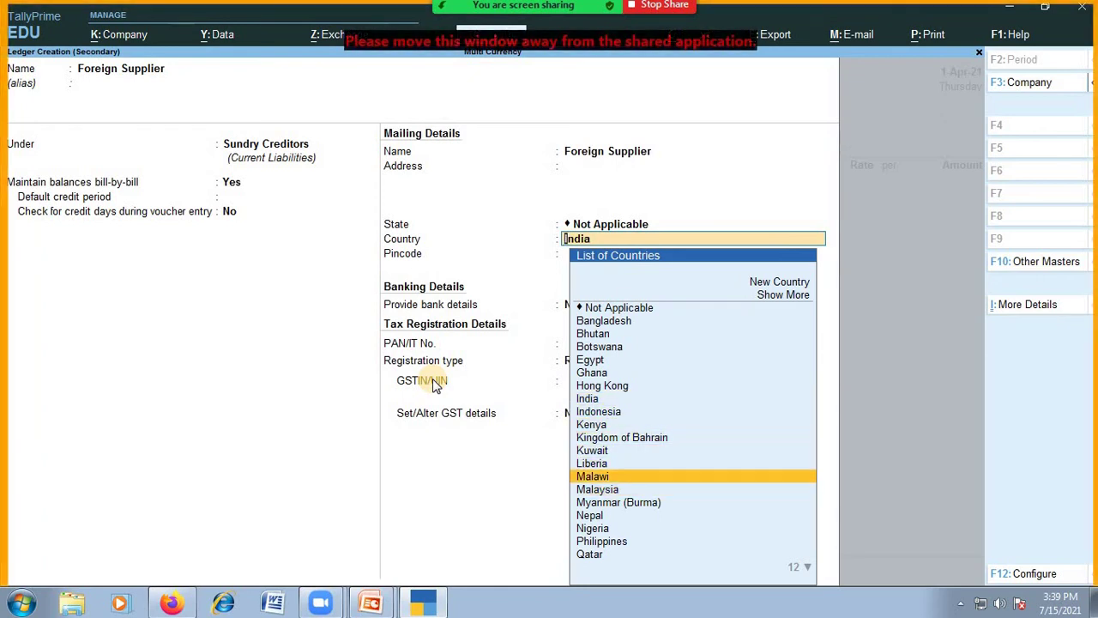
key(Down)
key(Down)
key(Down)
key(Down)
key(Down)
key(Down)
key(Down)
key(Down)
key(Down)
key(Down)
key(Down)
key(Down)
key(Down)
key(Down)
key(Down)
key(Down)
key(Down)
key(Down)
key(Down)
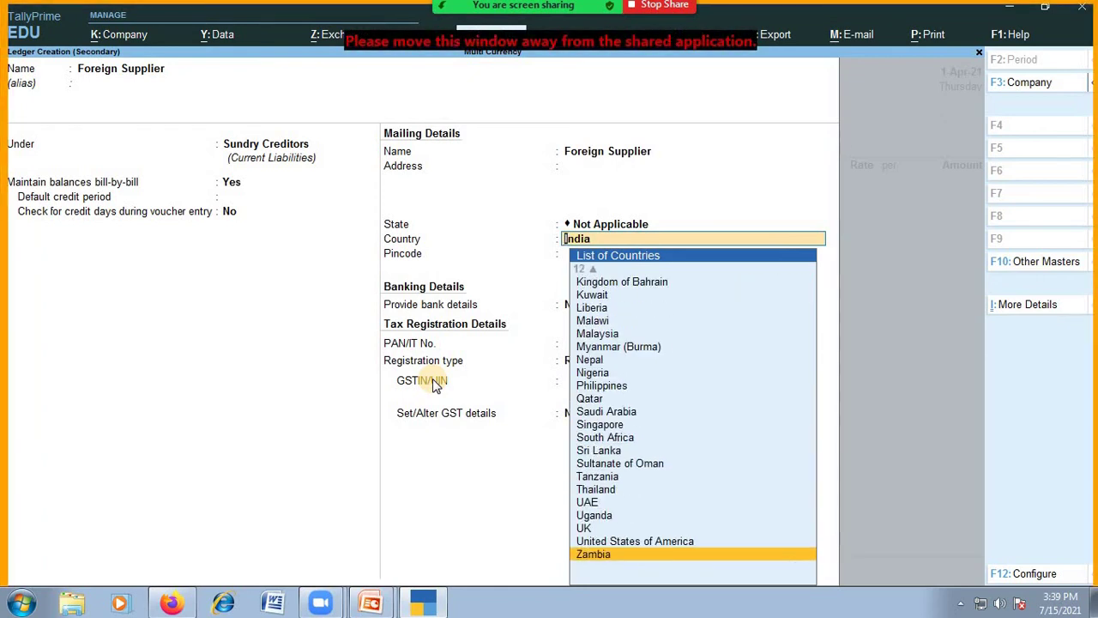
key(Up)
key(Up)
key(Up)
key(Up)
key(Up)
key(Up)
key(Up)
key(Down)
key(Down)
key(Down)
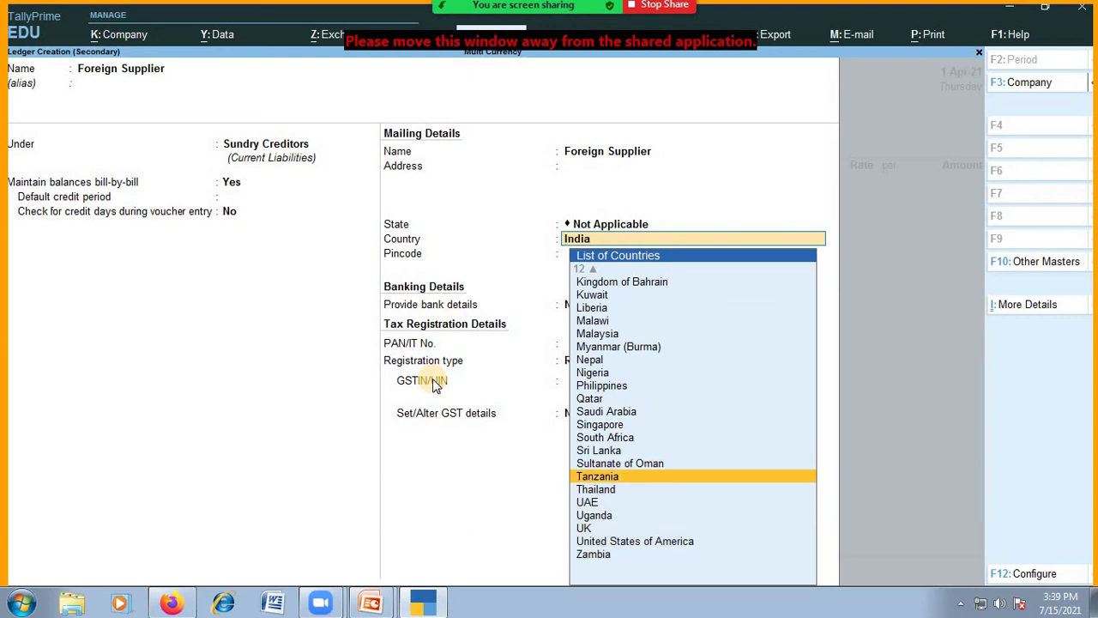
key(Down)
key(Down)
key(Down)
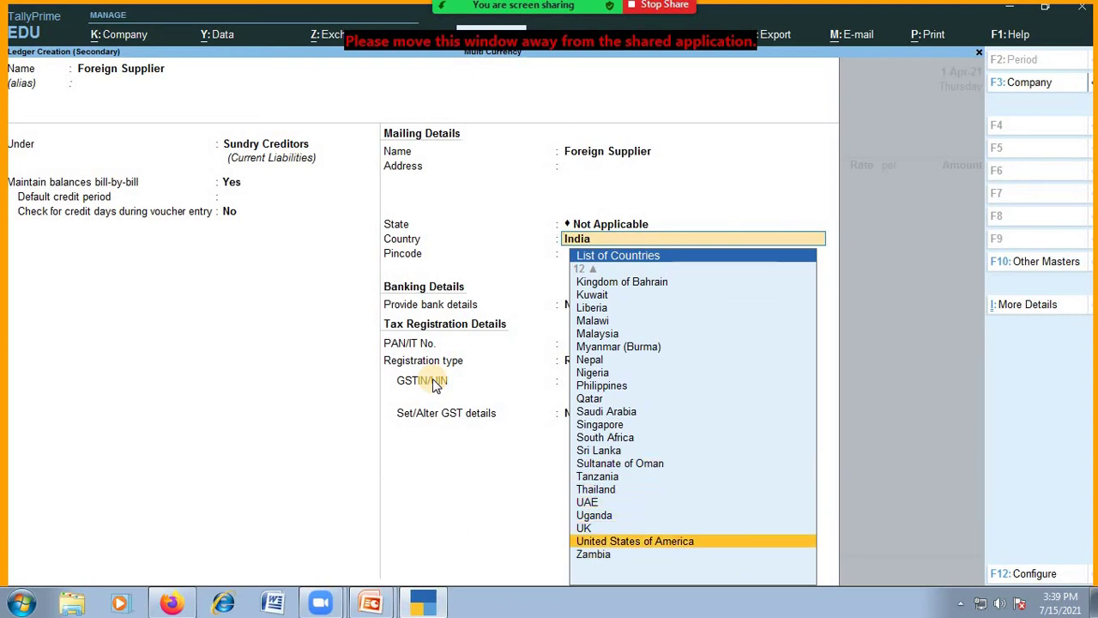
key(Return)
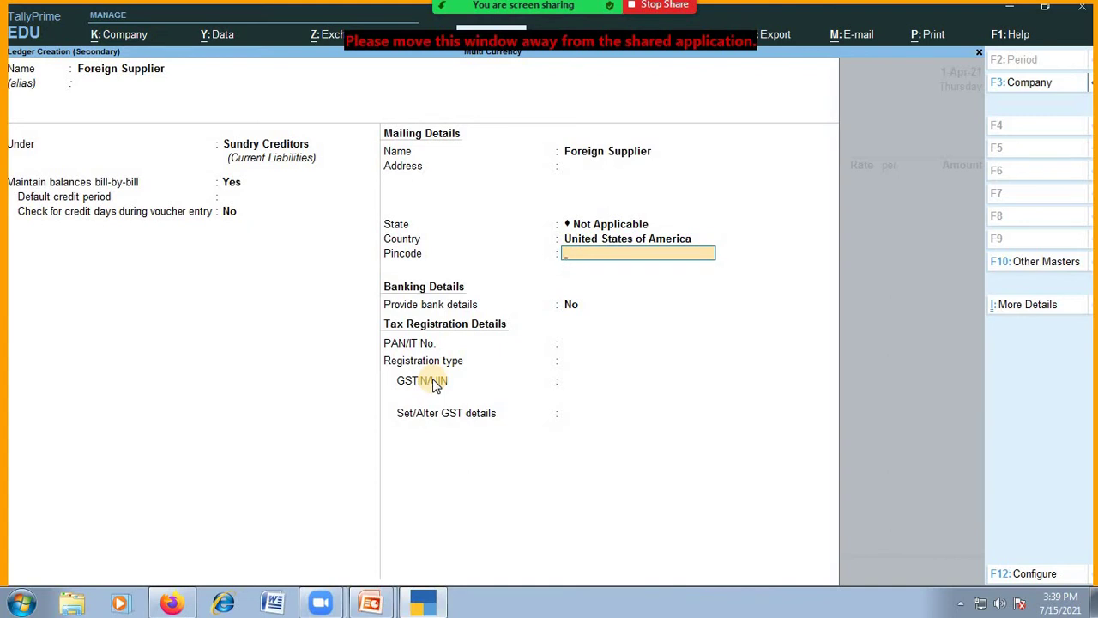
Leave the supplier's pincode and PAN blank, keep bank details at No, and save the ledger.
key(Return)
key(Return)
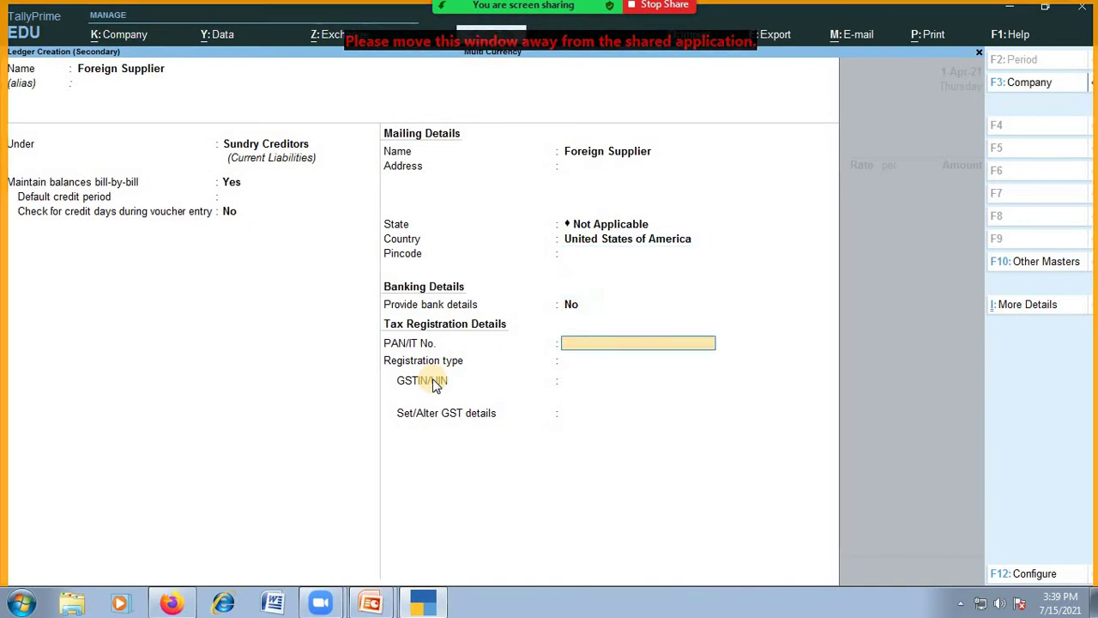
click(432, 380)
key(Return)
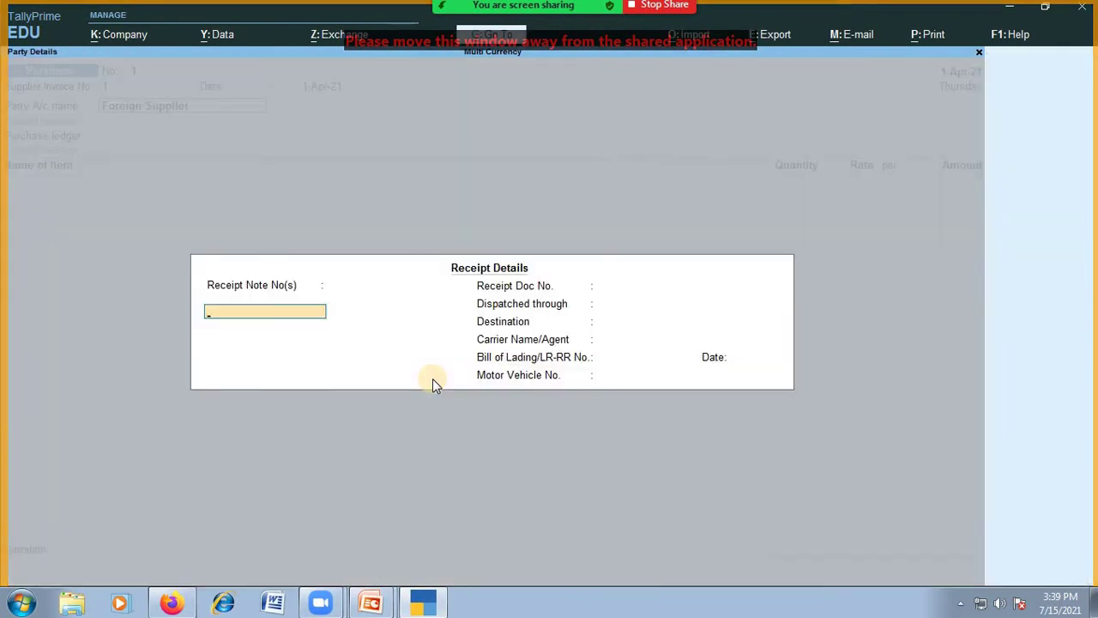
Leave all receipt details of the purchase voucher blank and continue to the party details.
key(Return)
key(Return)
key(Return)
key(Return)
key(Return)
key(Return)
key(Return)
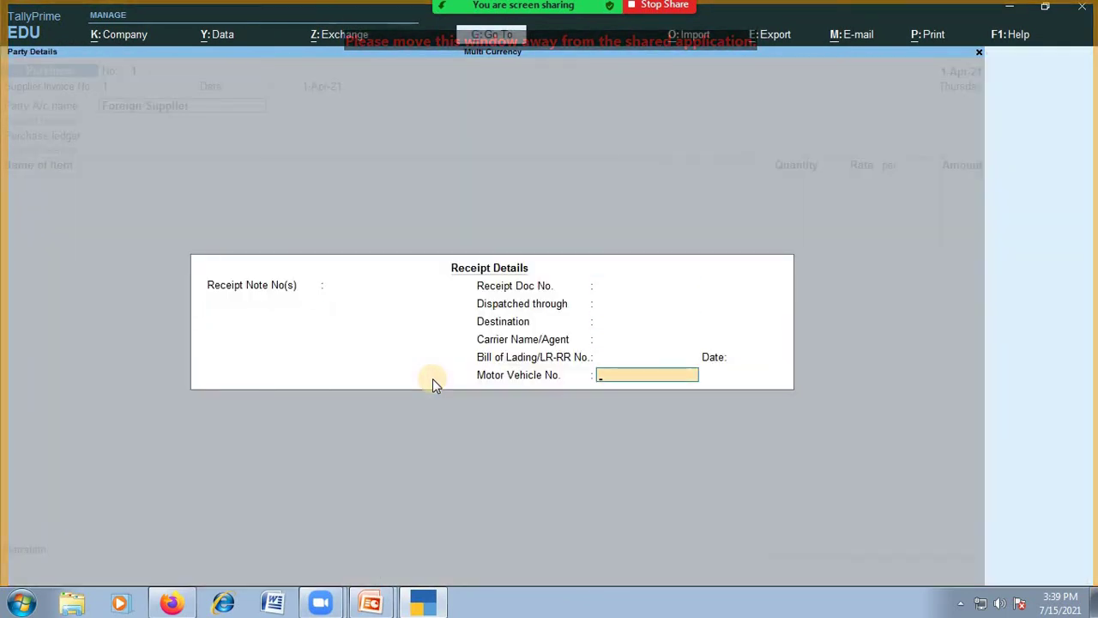
key(Return)
Accept the party details for Foreign Supplier with state Not Applicable and country United States of America.
key(Return)
key(Return)
key(Return)
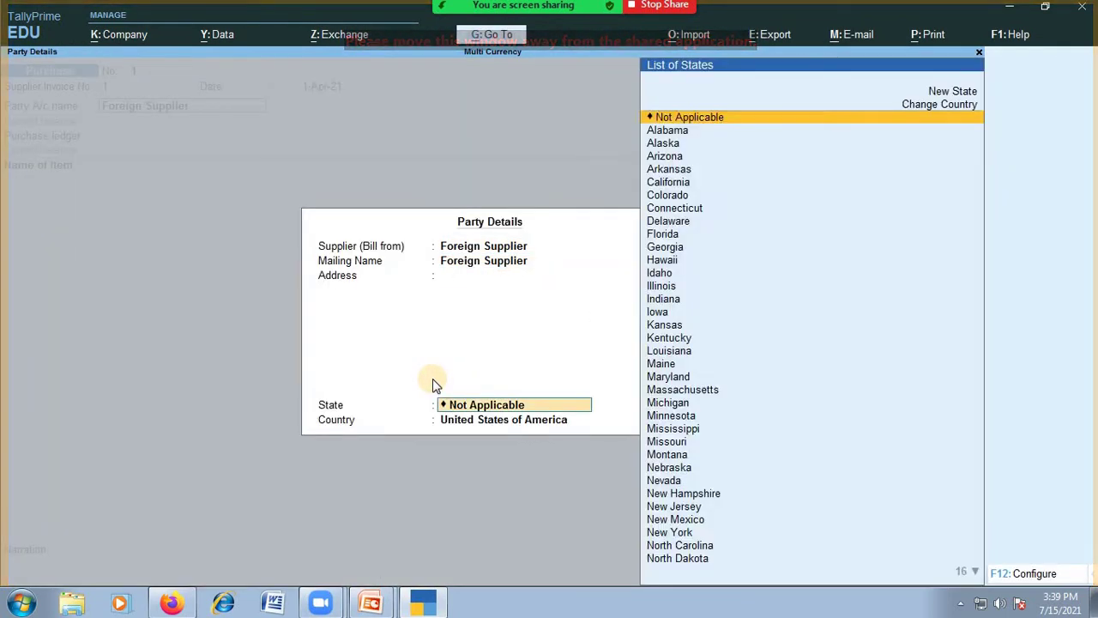
key(Return)
key(Return)
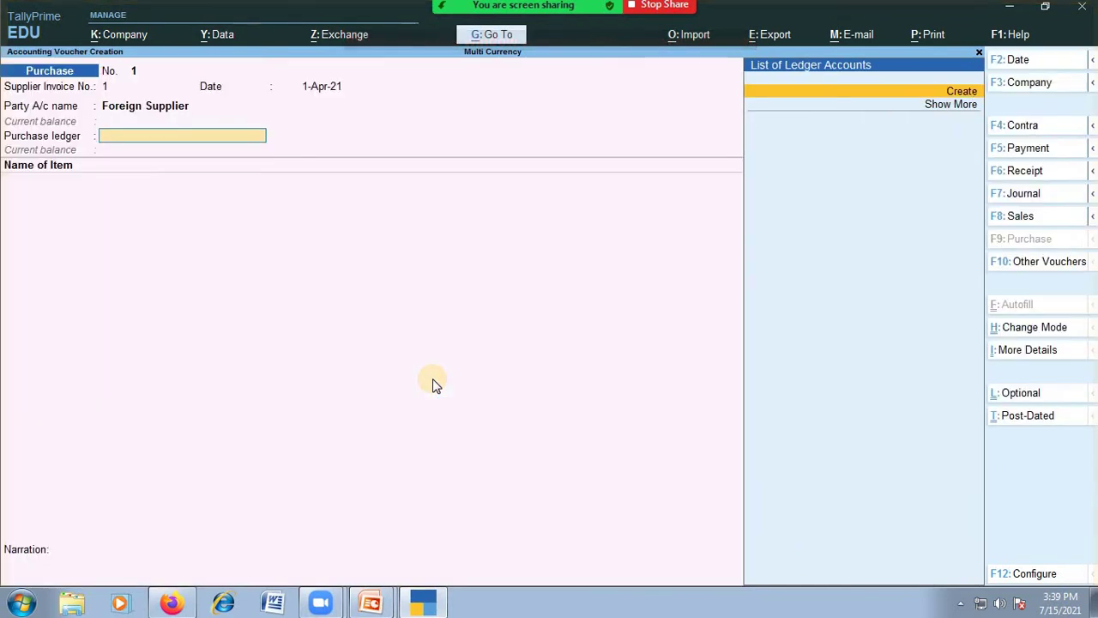
Start a new purchase ledger from the voucher, named Purchase and grouped under Purchase Accounts.
key(alt+c)
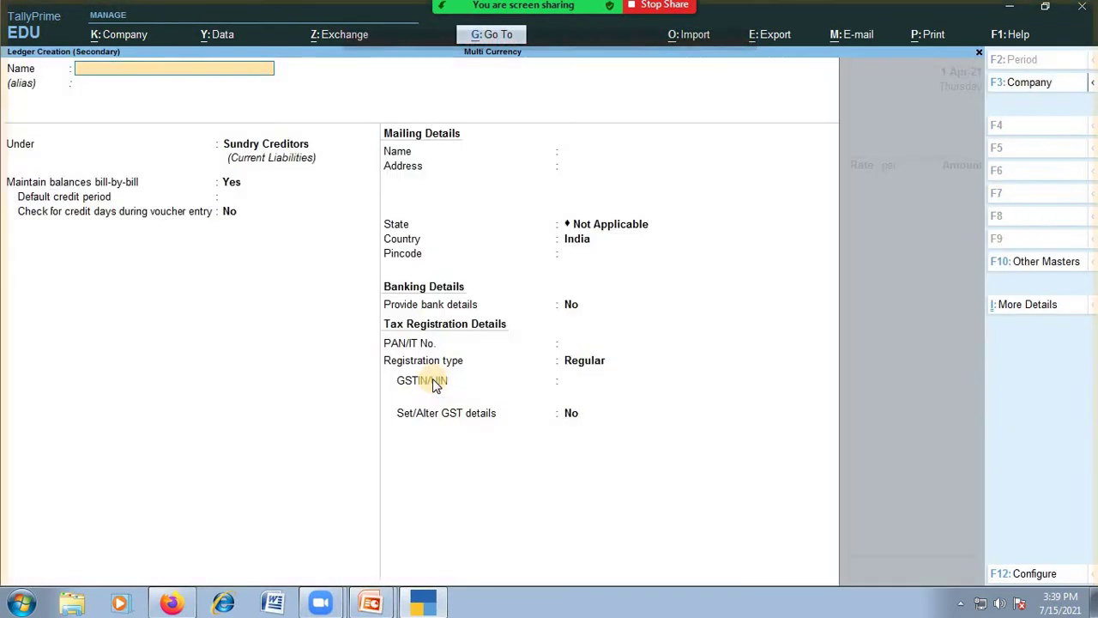
text(Pur)
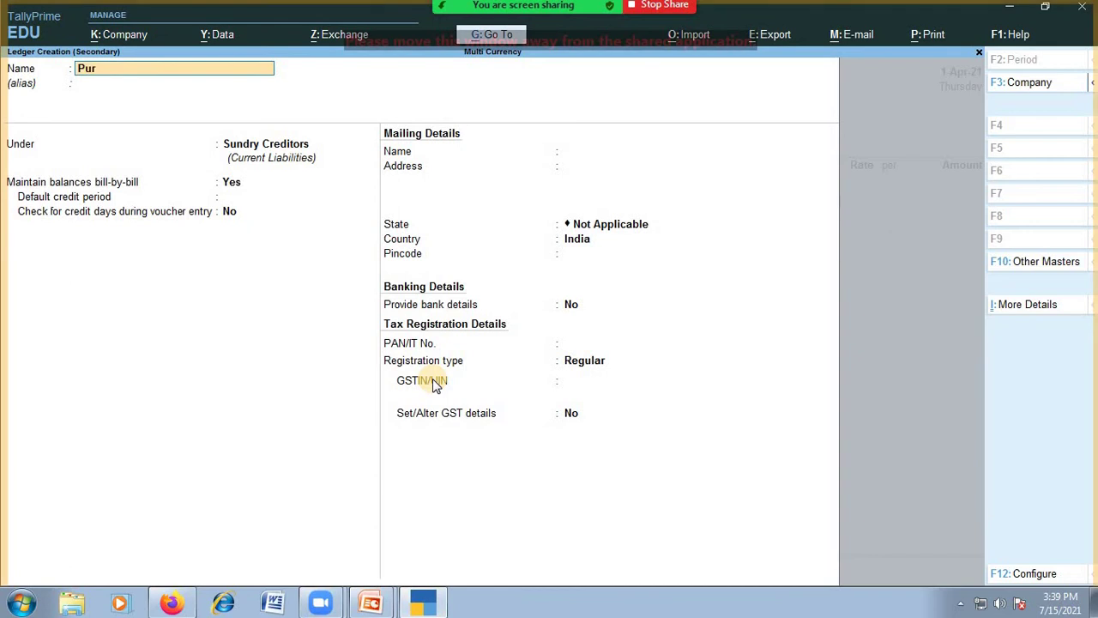
text(chase)
key(Return)
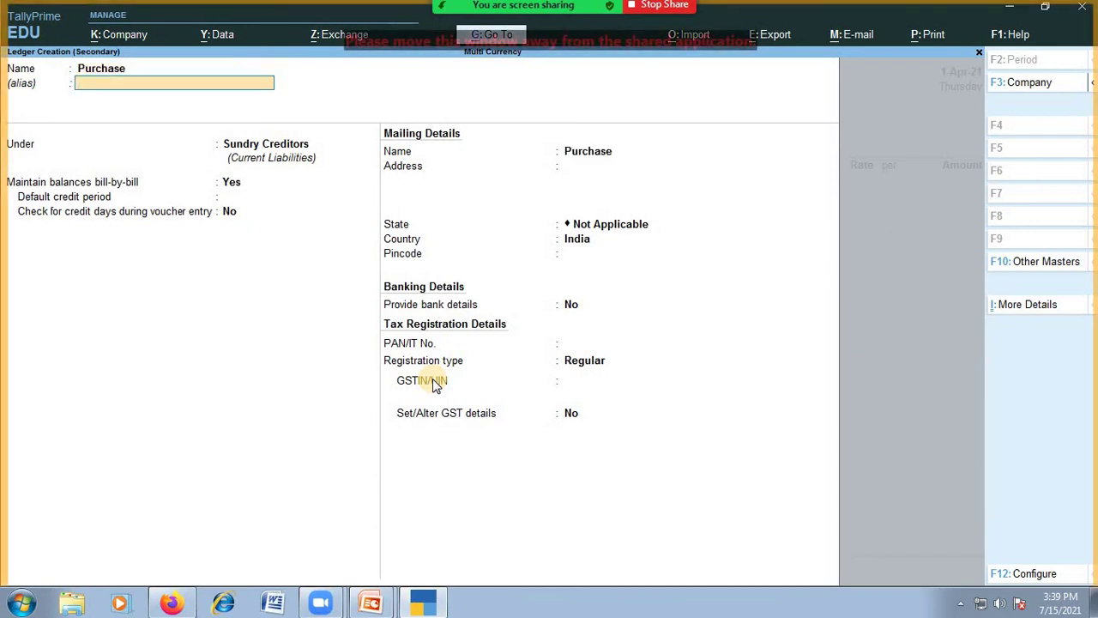
key(Return)
text(Pu)
key(Return)
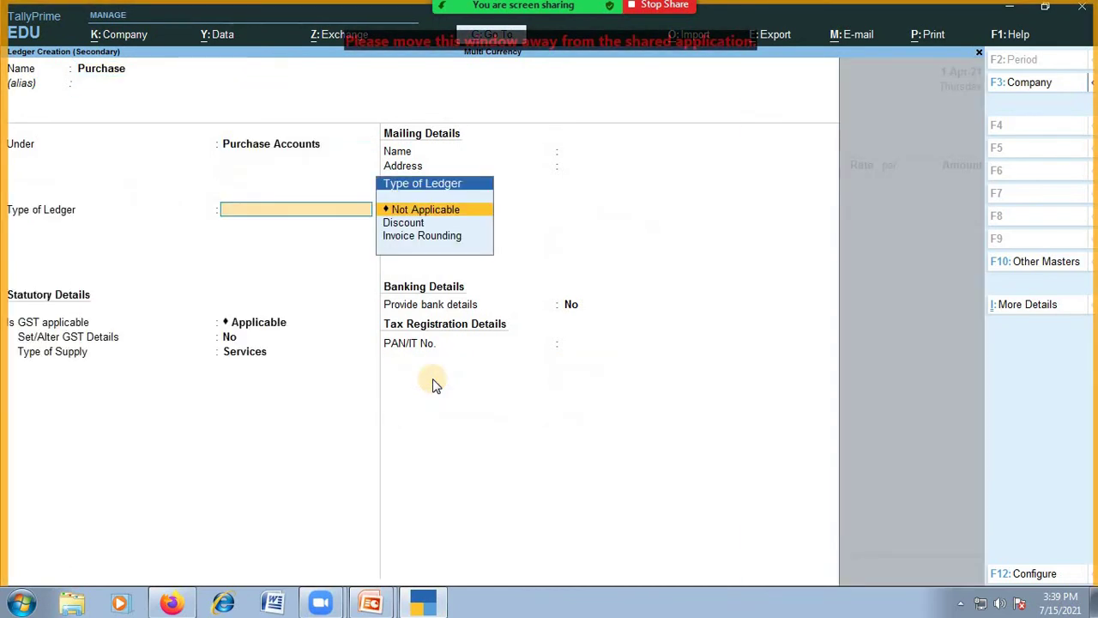
Set the Purchase ledger's type to Not Applicable, keep its default statutory details, and save it into the voucher.
key(Return)
key(Return)
key(Return)
key(Return)
key(Return)
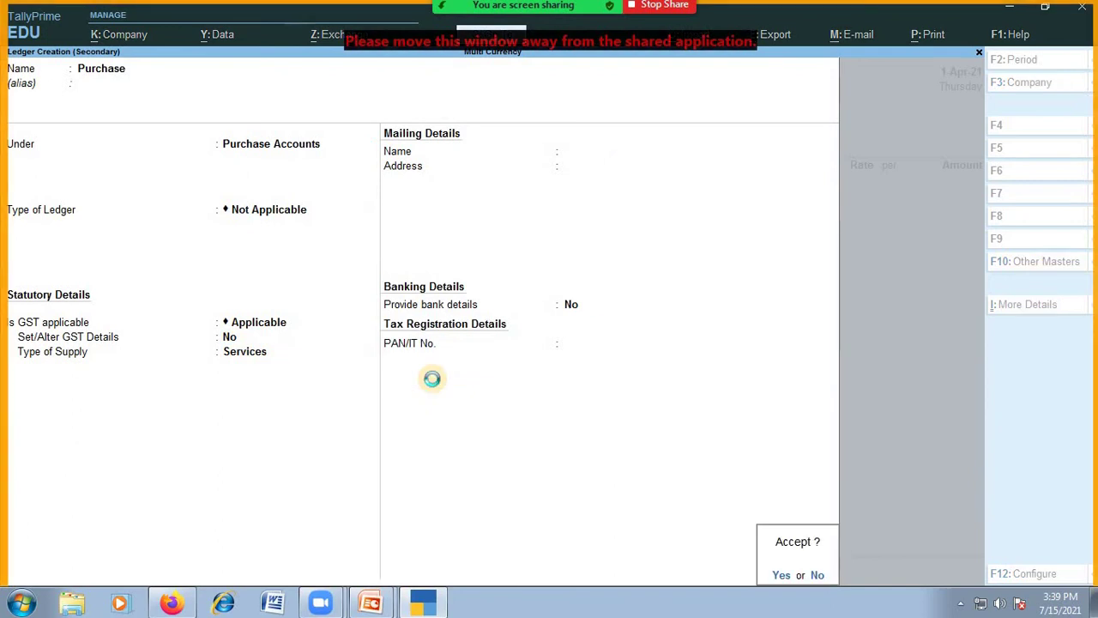
key(Return)
key(Return)
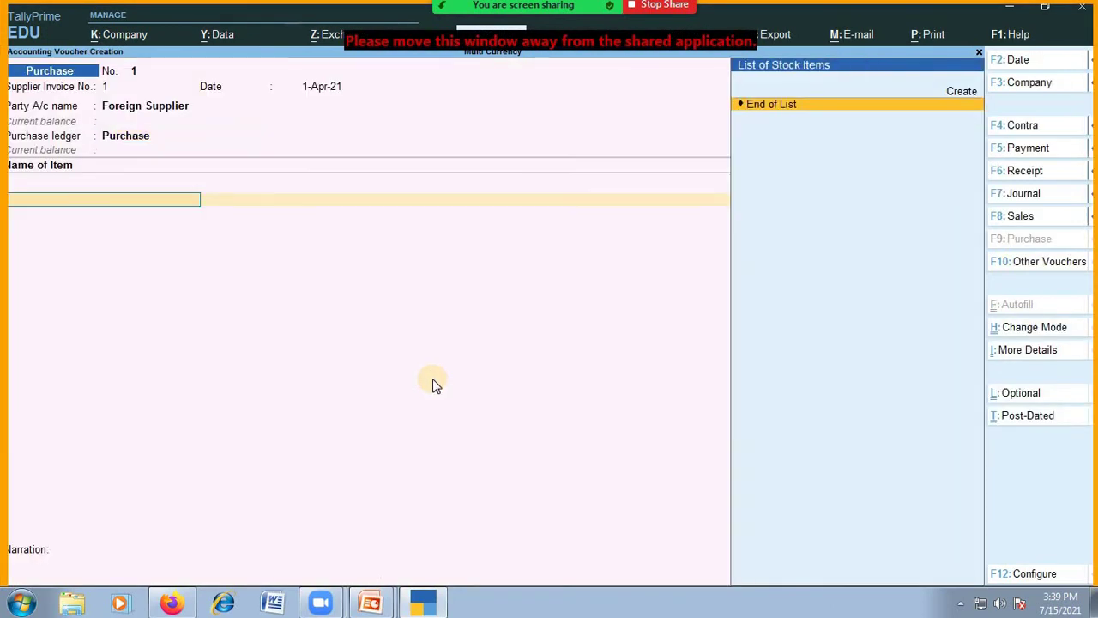
Start a new stock item named Keyboard from the voucher's item line, under Primary with category Not Applicable.
key(Return)
key(BackSpace)
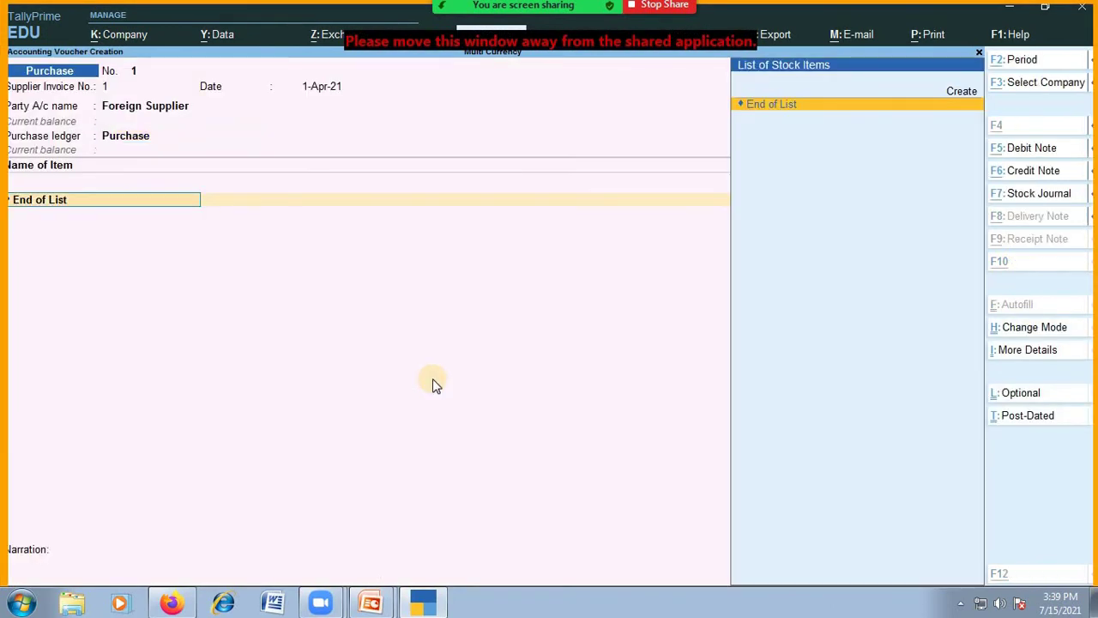
key(alt+c)
text(Keyboard)
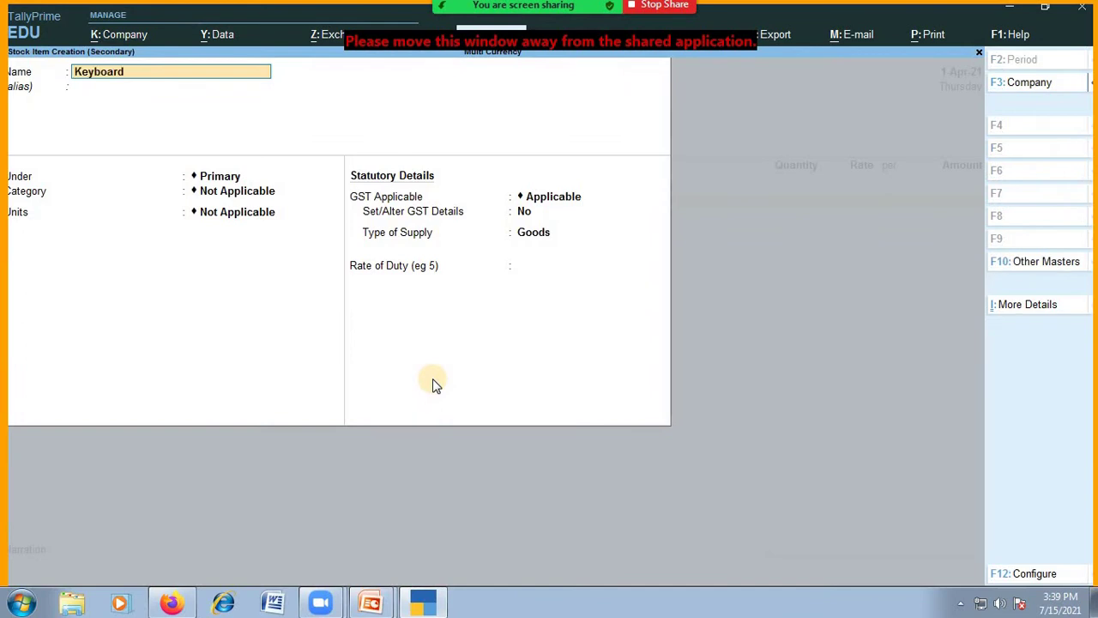
key(Return)
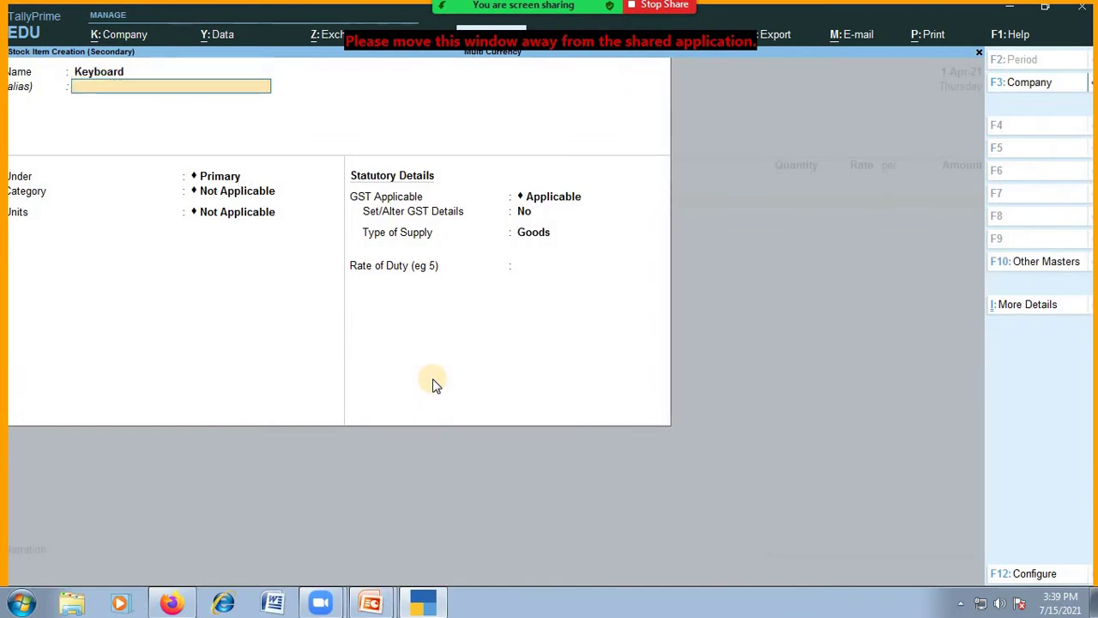
key(Return)
key(Return)
key(Return)
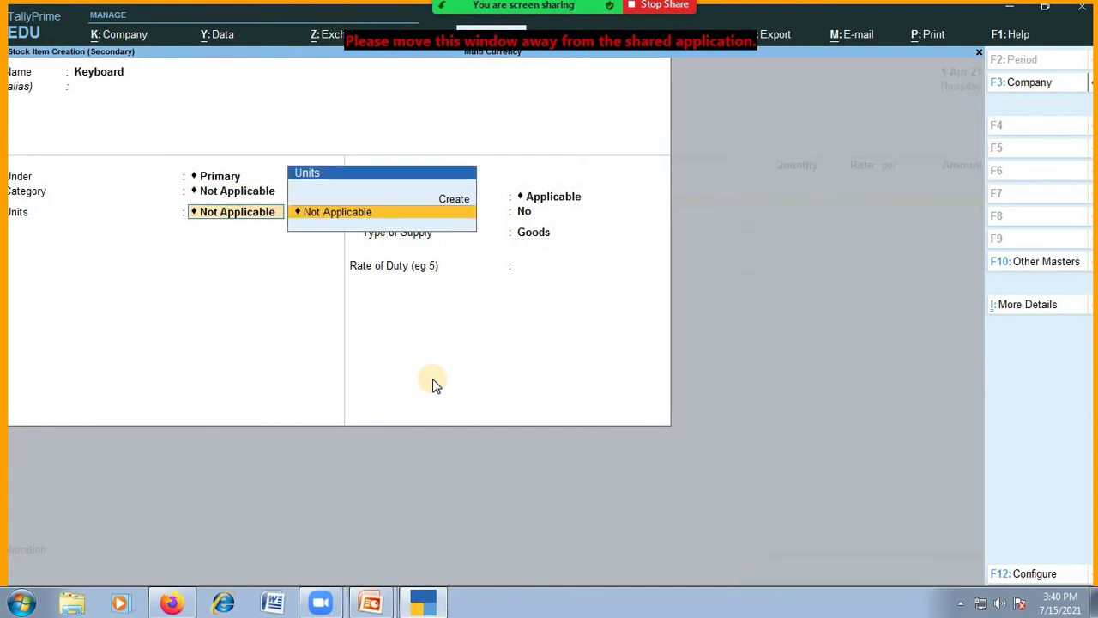
Create a simple unit with symbol nos, formal name Numbers, UQC Not Applicable and 0 decimal places for the Keyboard item.
key(Return)
key(BackSpace)
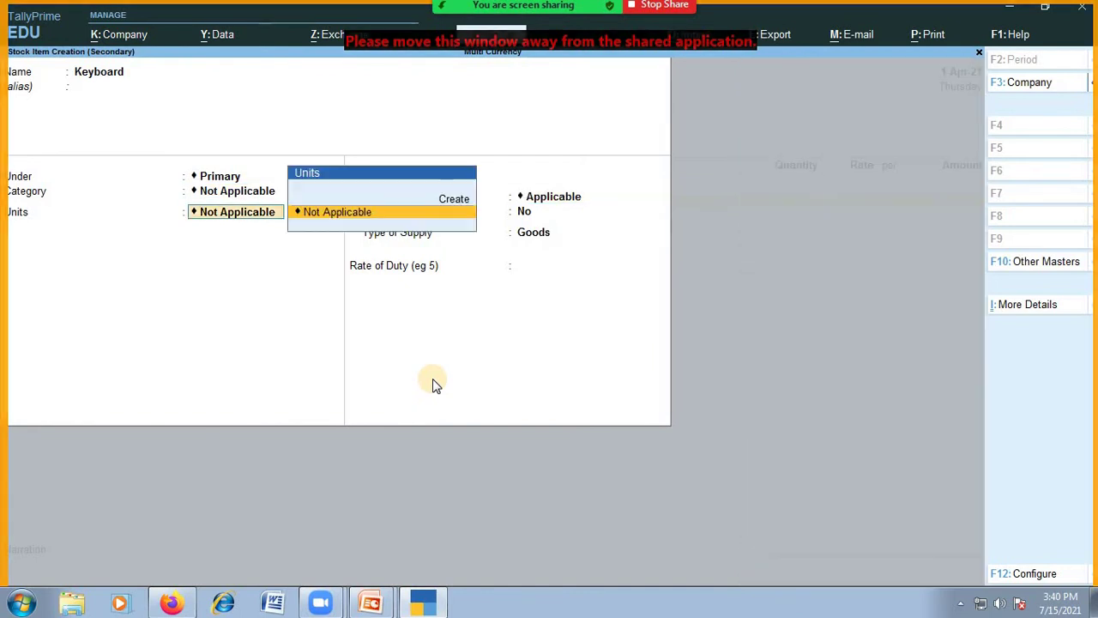
key(alt+c)
text(no)
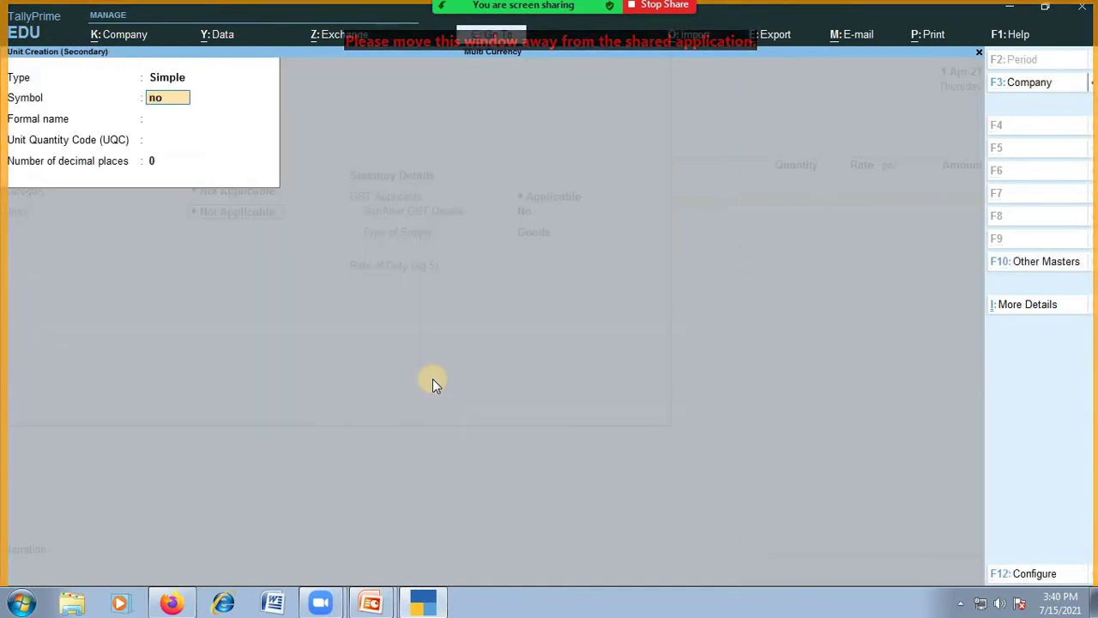
text(s)
key(Return)
text(Numb)
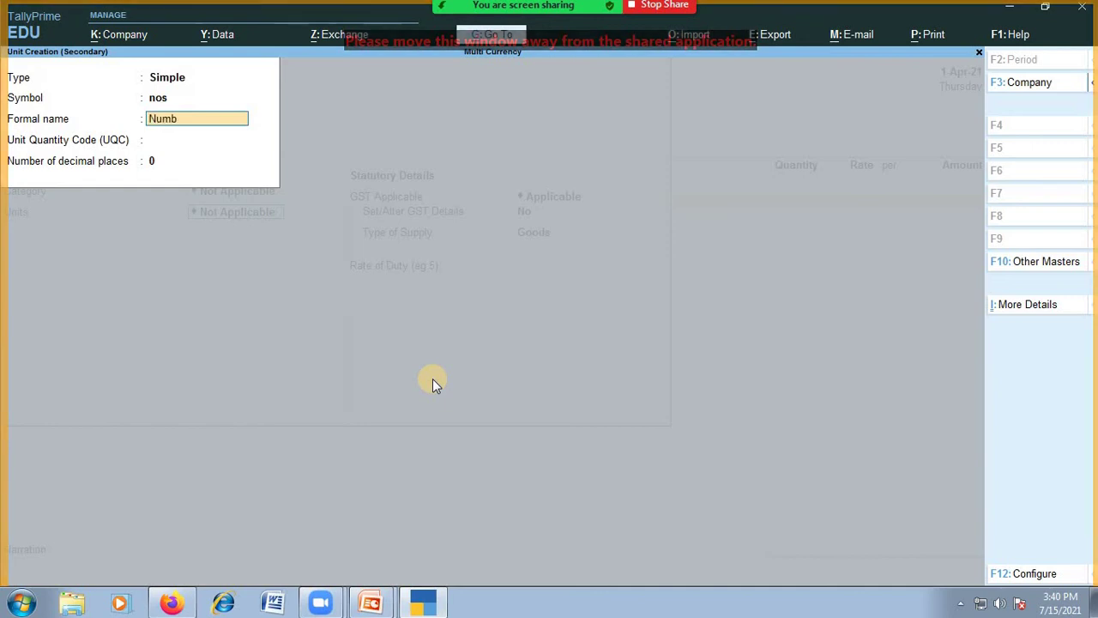
text(ers)
key(Return)
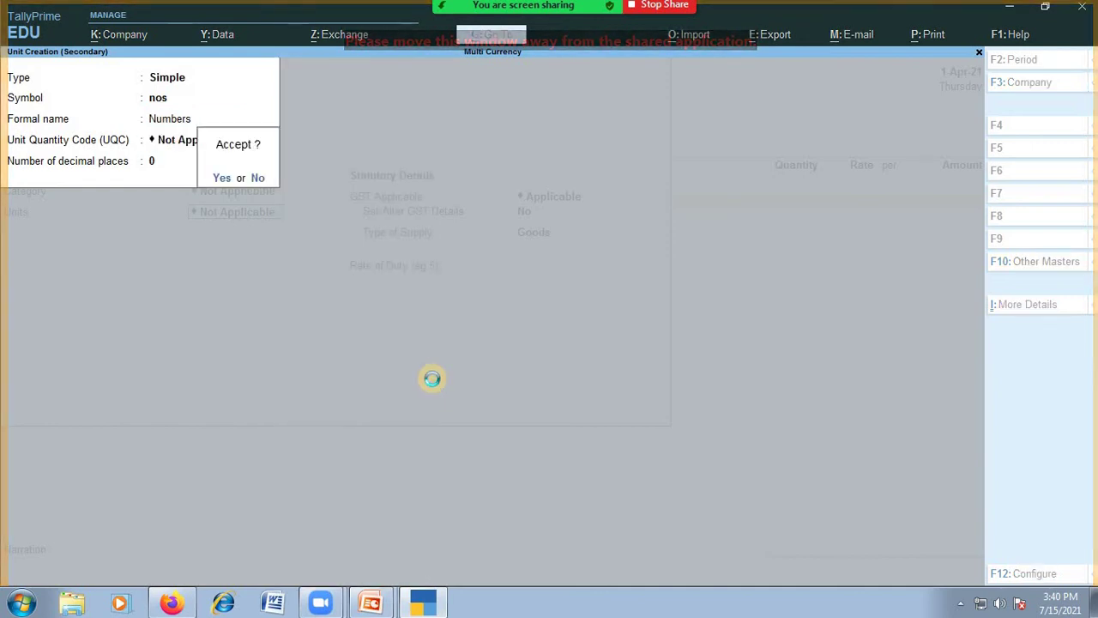
key(Return)
key(Return)
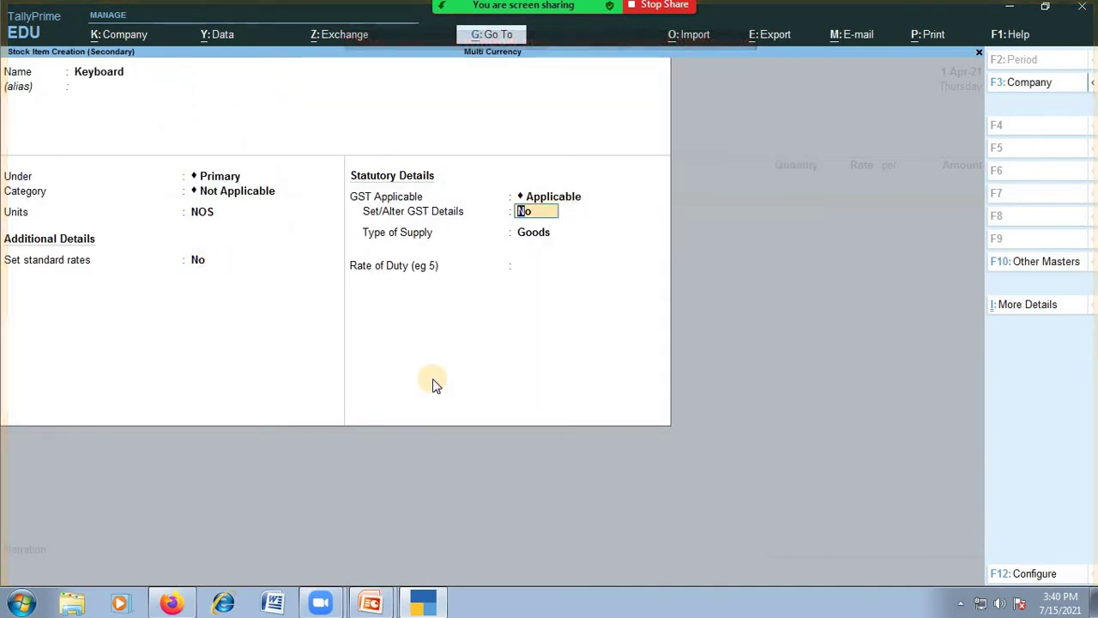
Set GST to Not Applicable for the Keyboard item with duty rate 0, and save it into the voucher.
key(BackSpace)
key(Down)
key(Return)
key(Return)
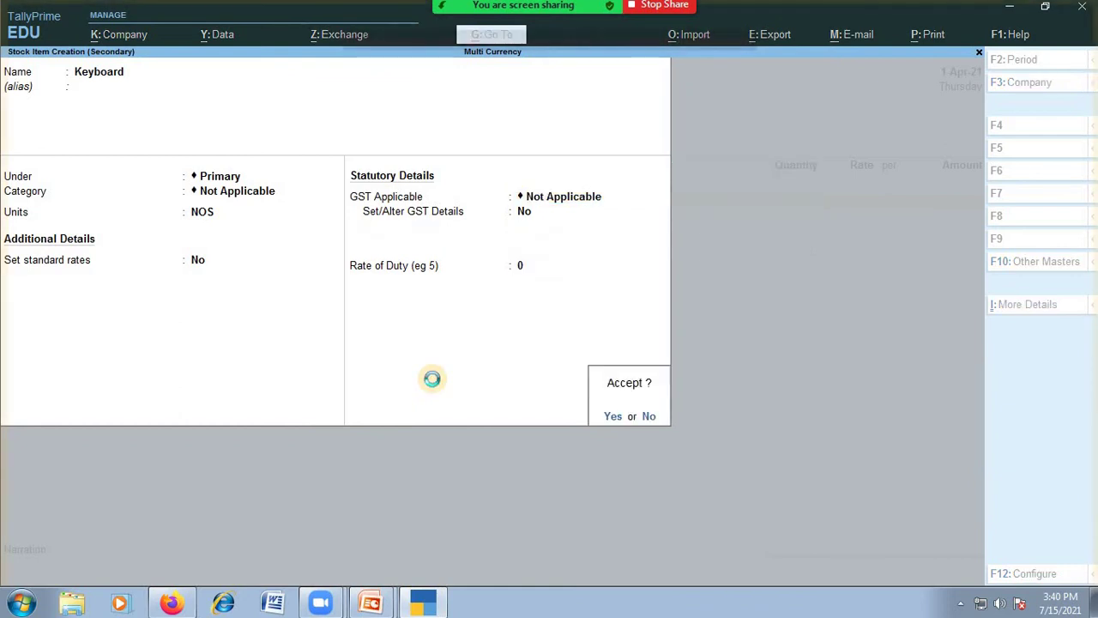
key(Return)
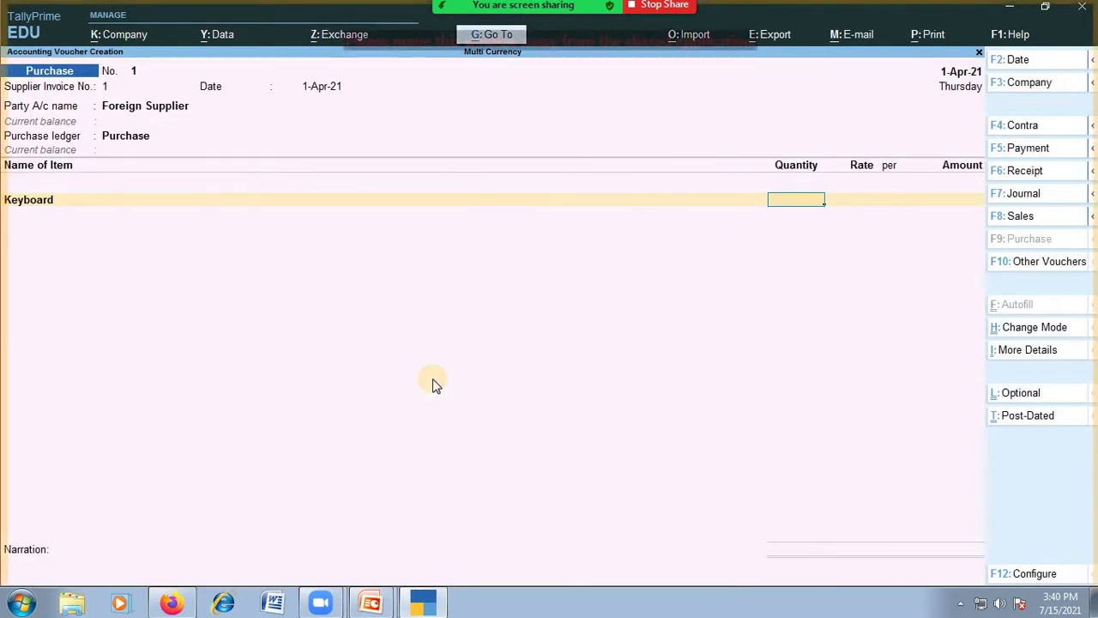
Enter 10 nos of Keyboard at a rate of $500 in the purchase voucher, accepting the exchange rate of ₹ 74.13/$.
text(10)
key(Return)
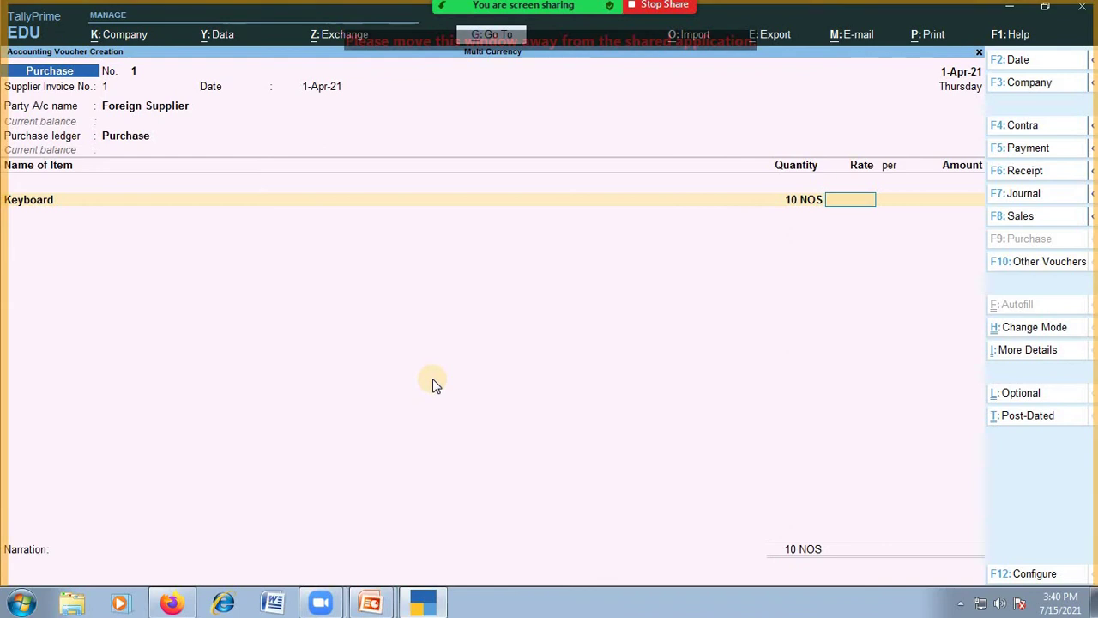
text(500$)
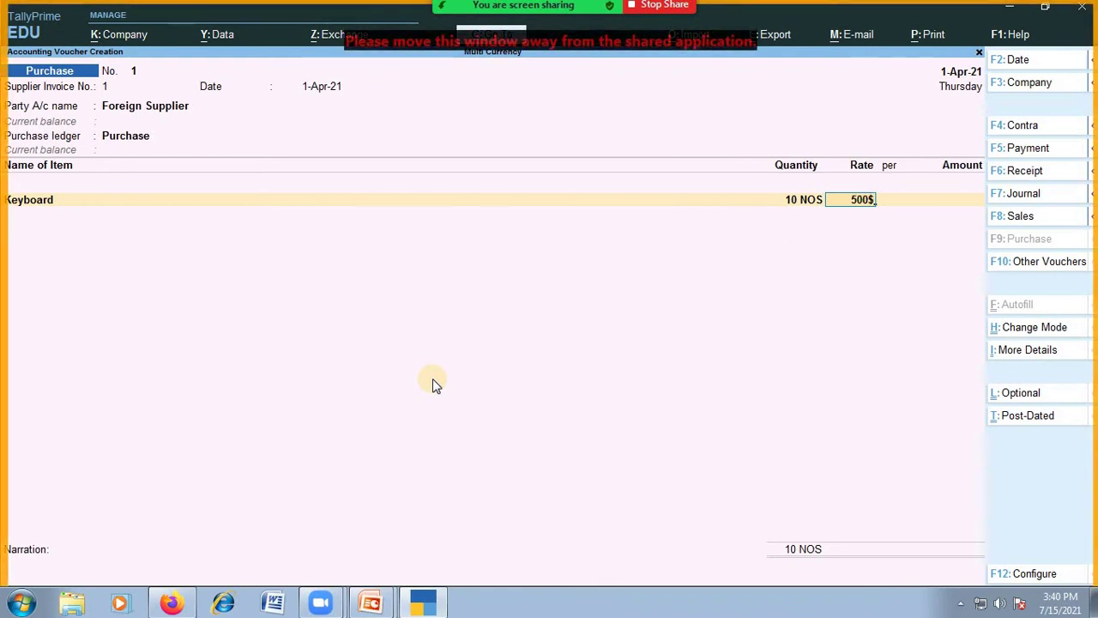
key(Return)
key(Return)
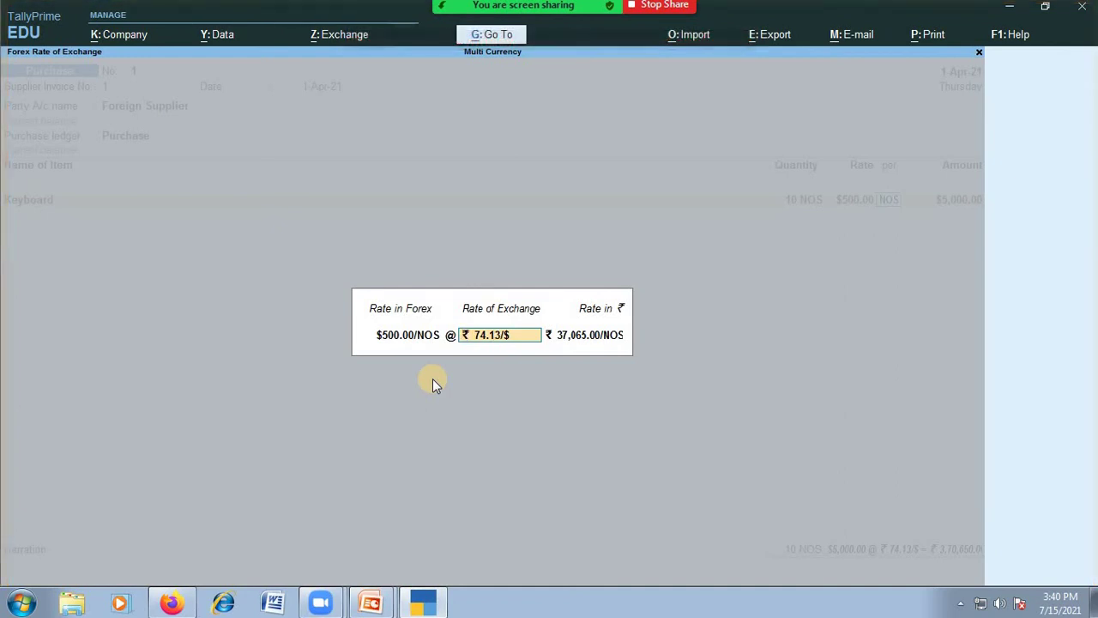
key(Return)
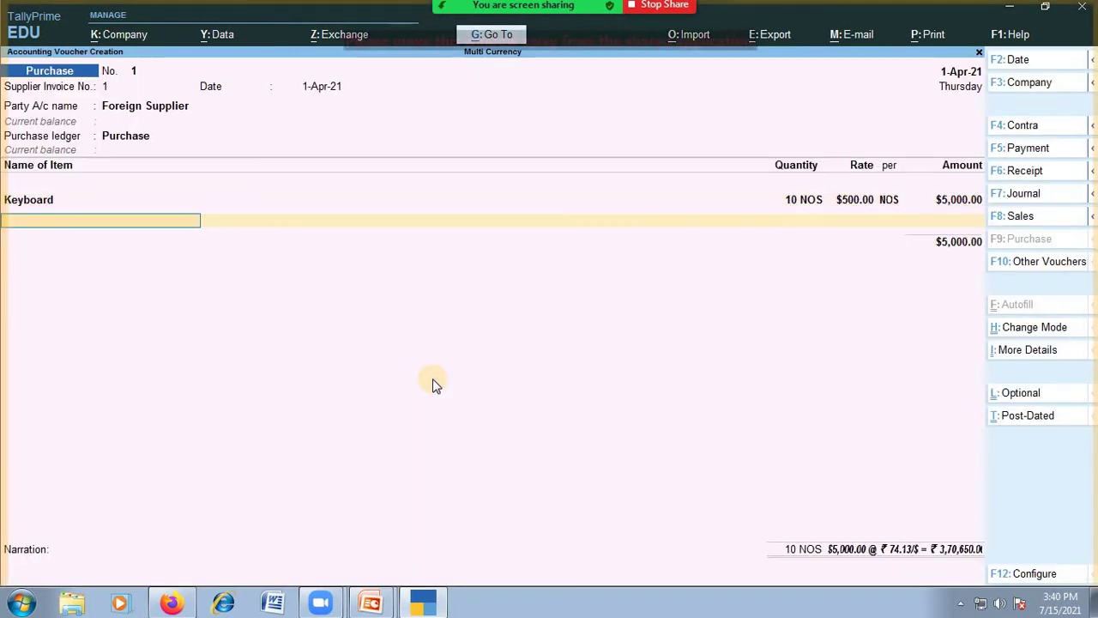
Finish the item list, allocate the $5,000.00 credit to Foreign Supplier as New Ref 1, and save the purchase voucher.
key(Return)
key(Return)
key(Return)
key(Return)
key(Return)
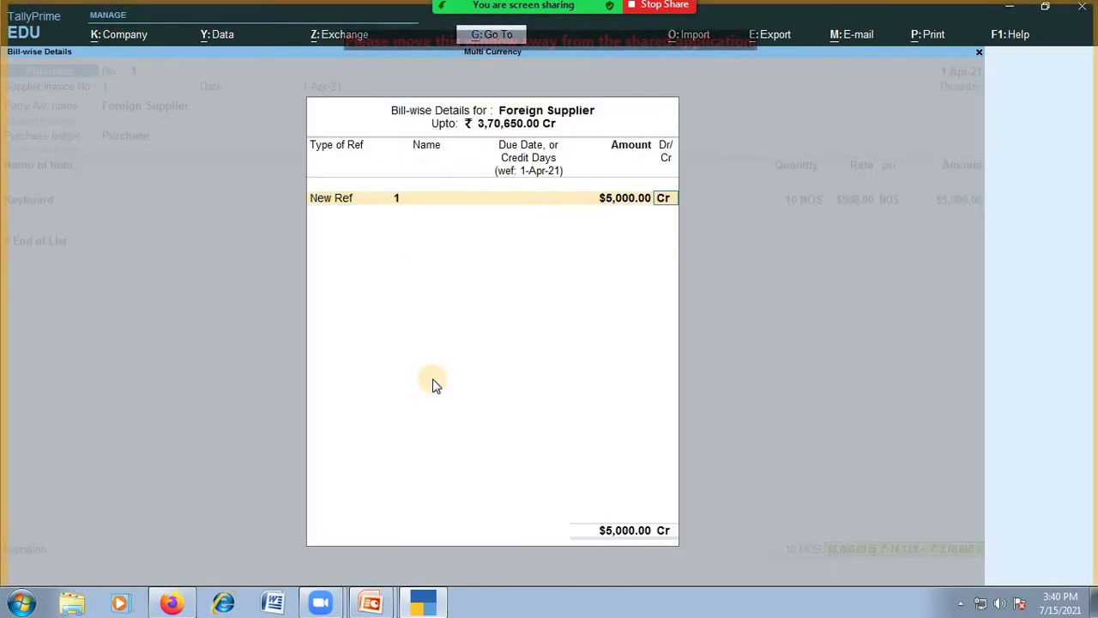
key(Return)
key(Return)
key(Return)
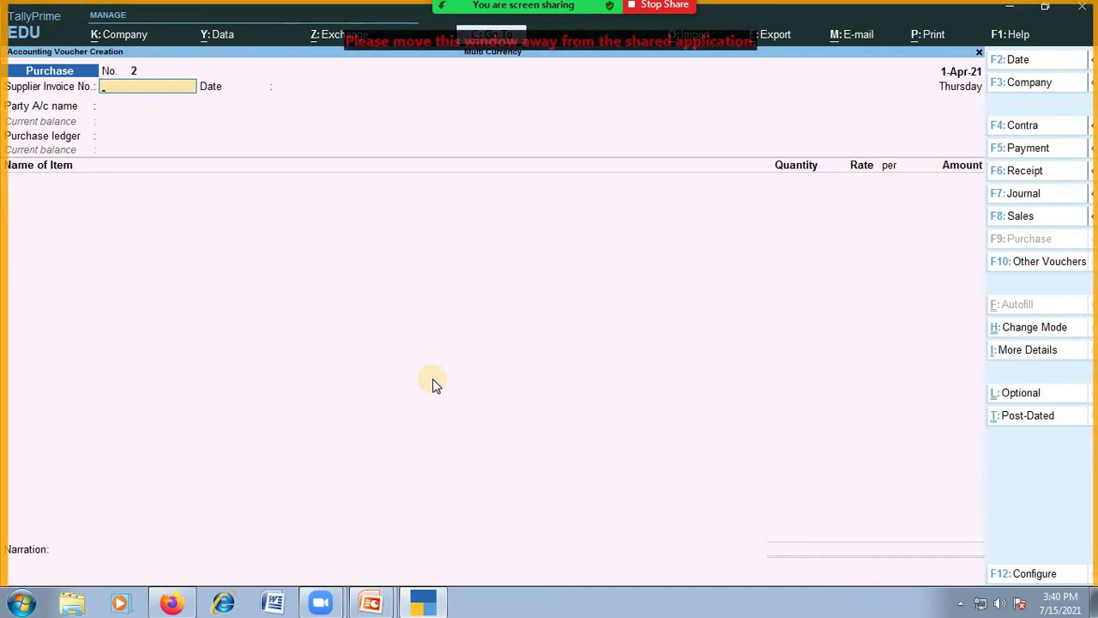
Start a sales voucher with Cash as the party, leaving the dispatch details blank and the party details at their defaults.
key(F8)
key(Return)
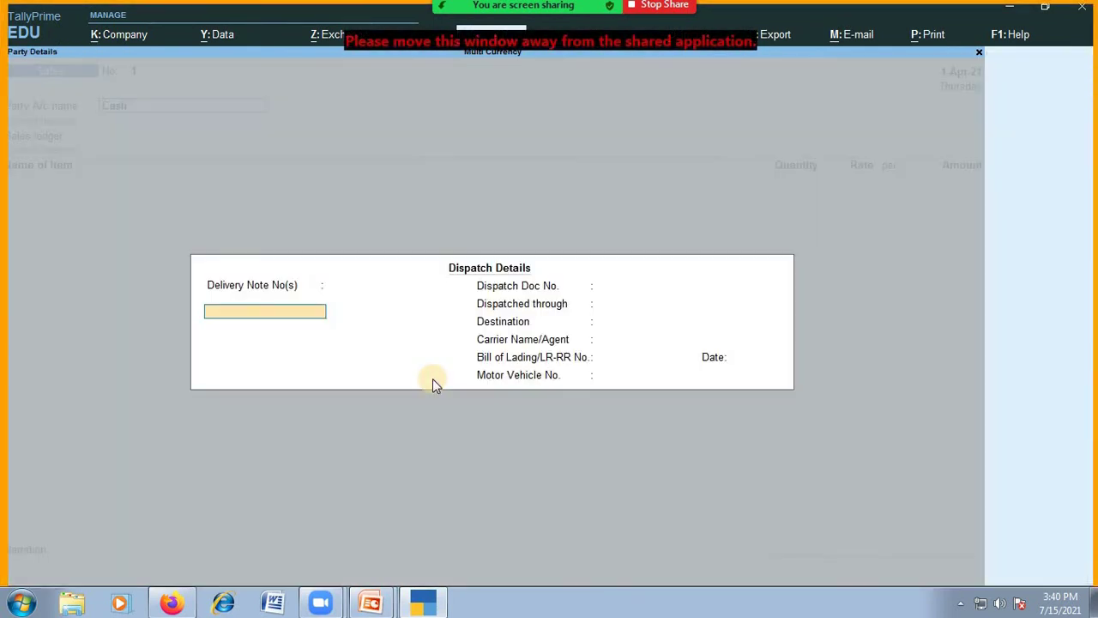
key(Return)
key(Return)
key(Return)
key(Return)
key(Return)
key(Return)
key(Return)
key(Return)
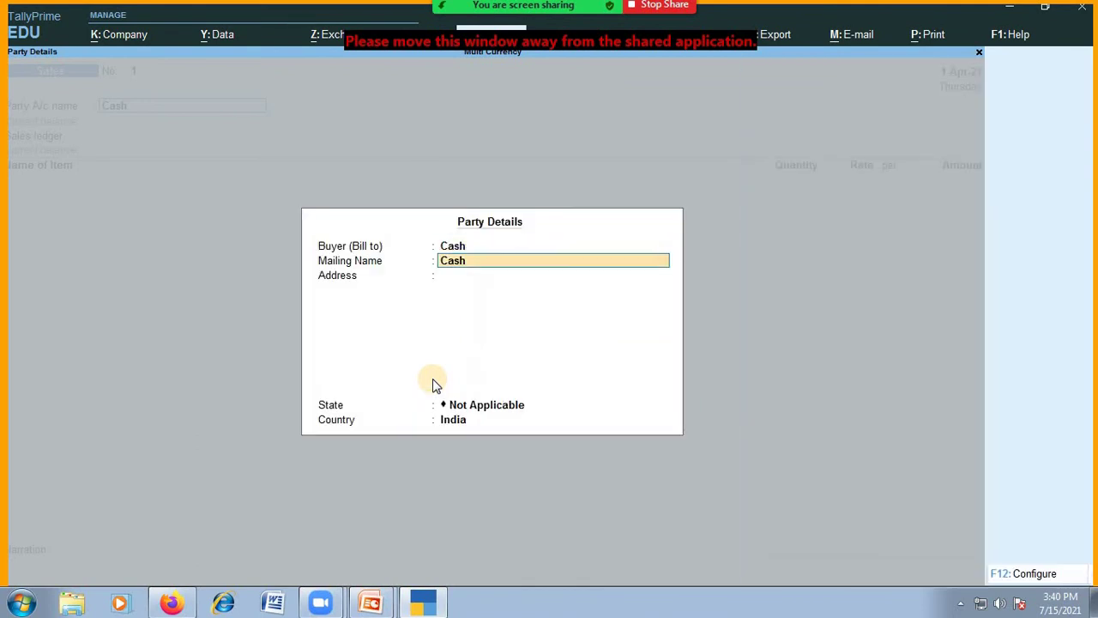
key(Return)
key(Return)
key(Return)
key(Return)
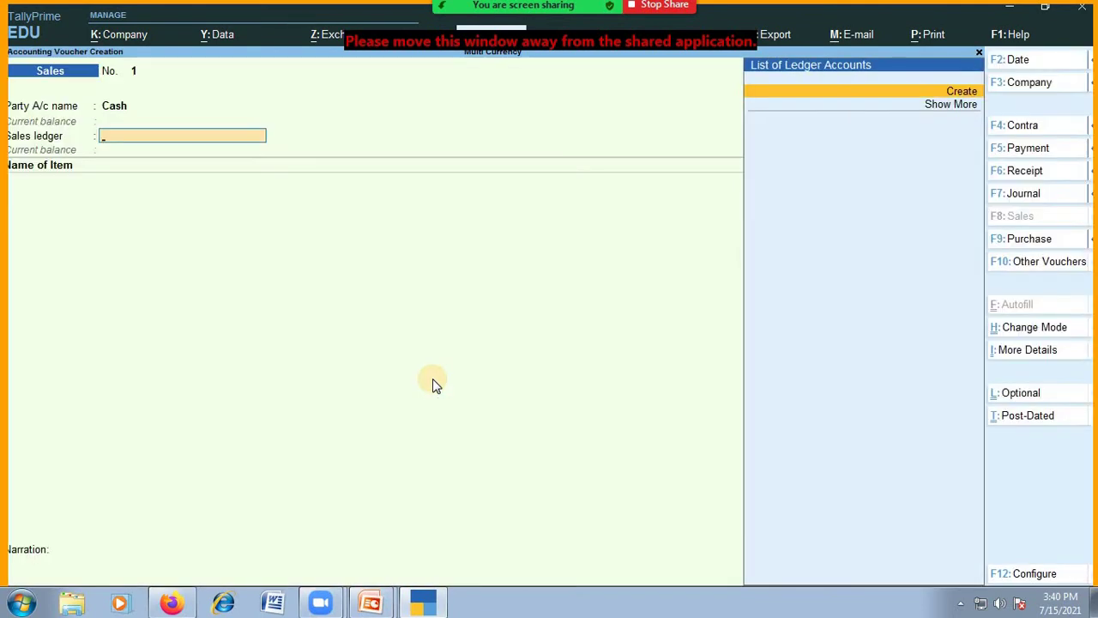
Start a new ledger named Sales from the voucher, under Sales Accounts with type of ledger Not Applicable.
key(alt+c)
text(Sa)
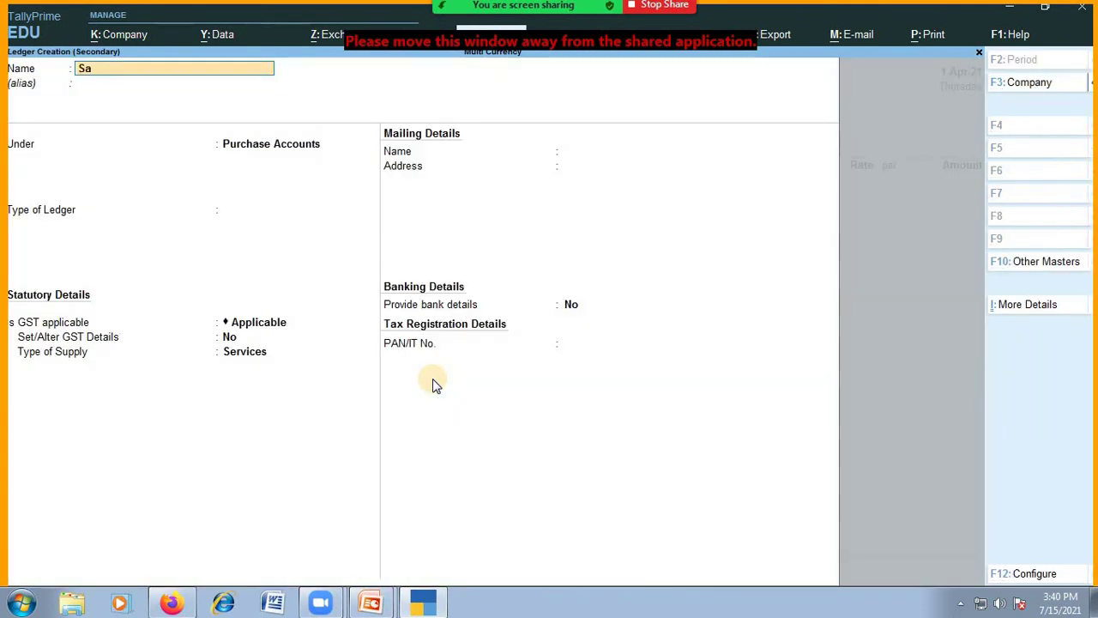
text(les)
key(Return)
key(Return)
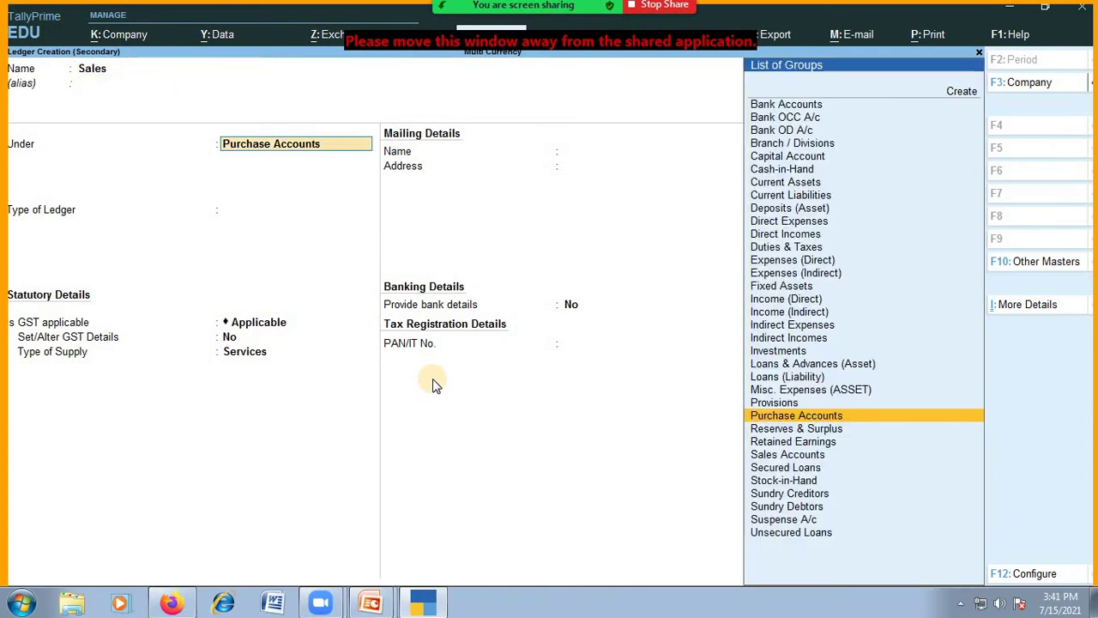
text(Sa)
key(Return)
key(Return)
key(Return)
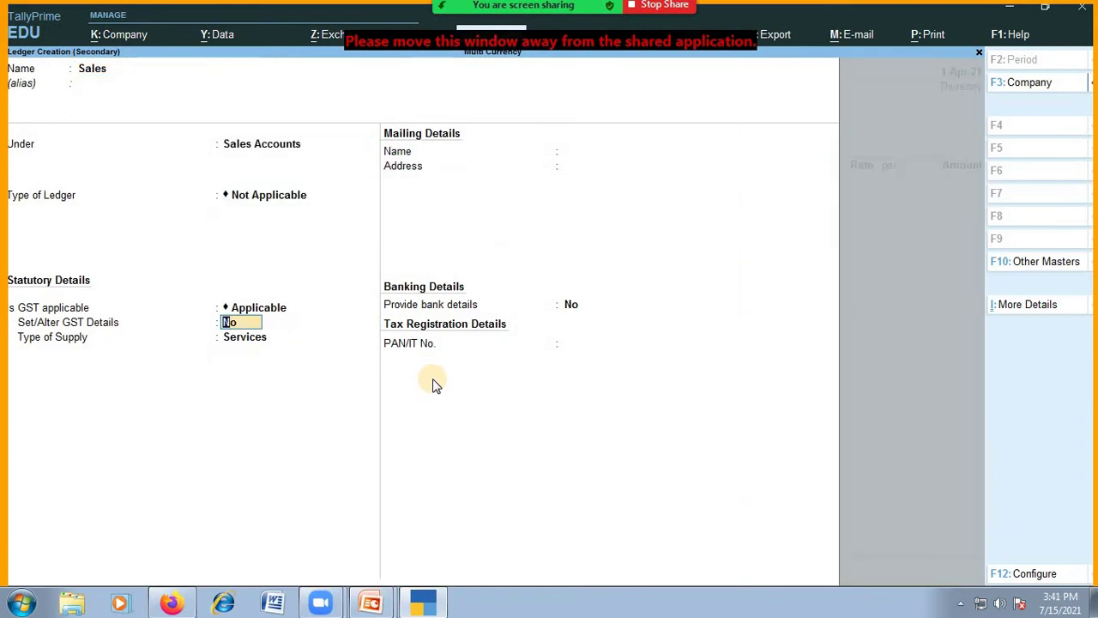
Set GST and assessable value calculation to Not Applicable for the Sales ledger, and save it into the voucher.
key(BackSpace)
text(n)
key(Return)
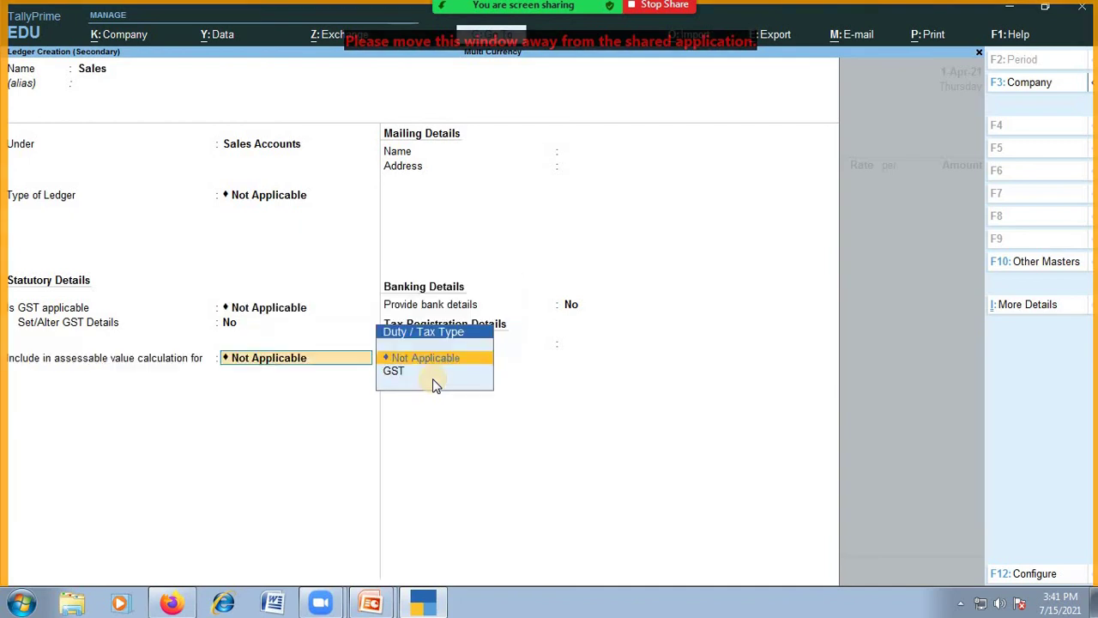
key(Return)
key(ctrl+a)
key(Return)
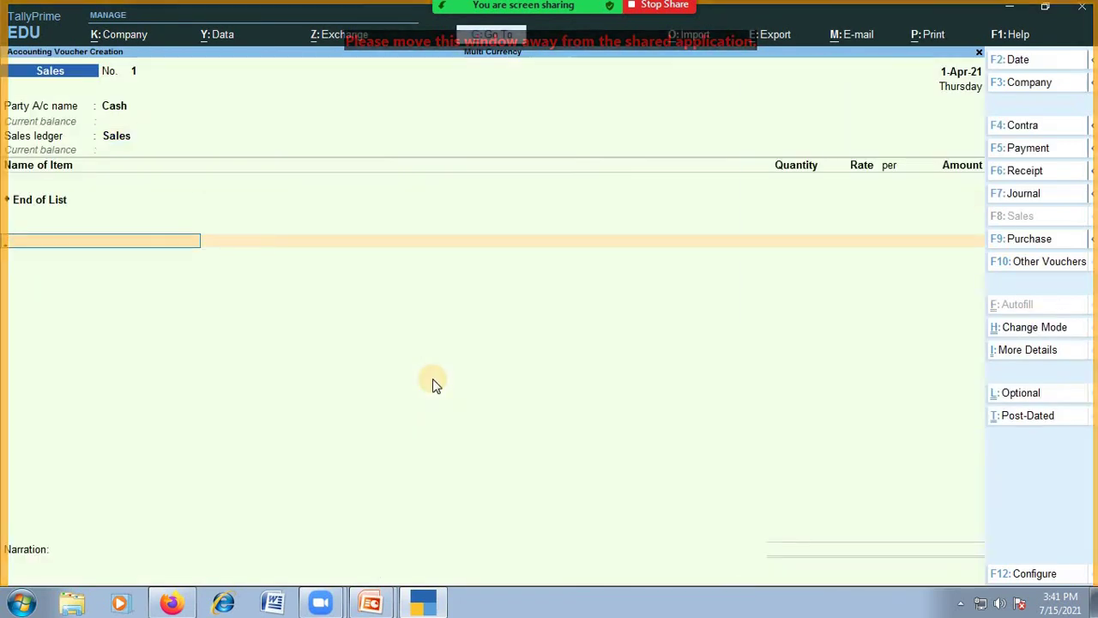
Enter 500 nos of Keyboard at a rate of 800 in the sales voucher and save it.
key(Return)
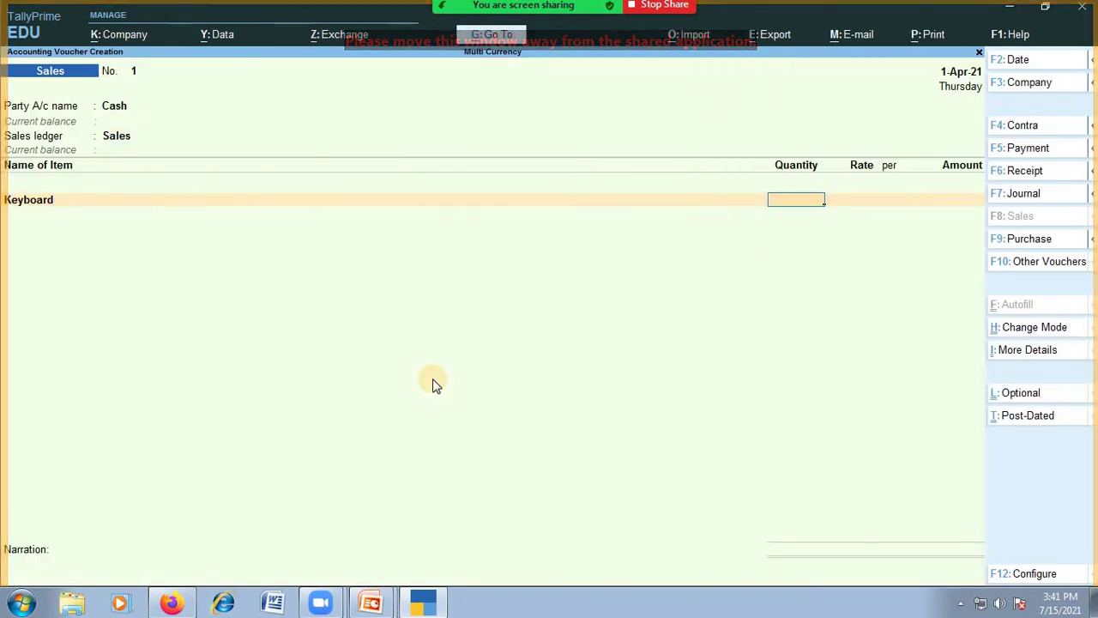
text(500)
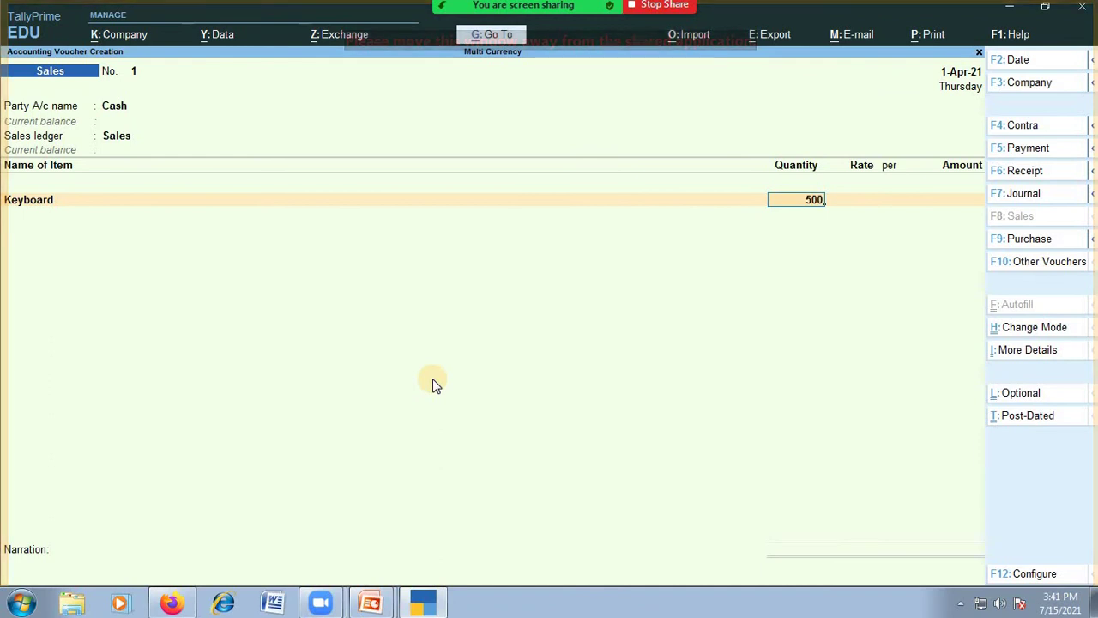
key(Return)
key(Return)
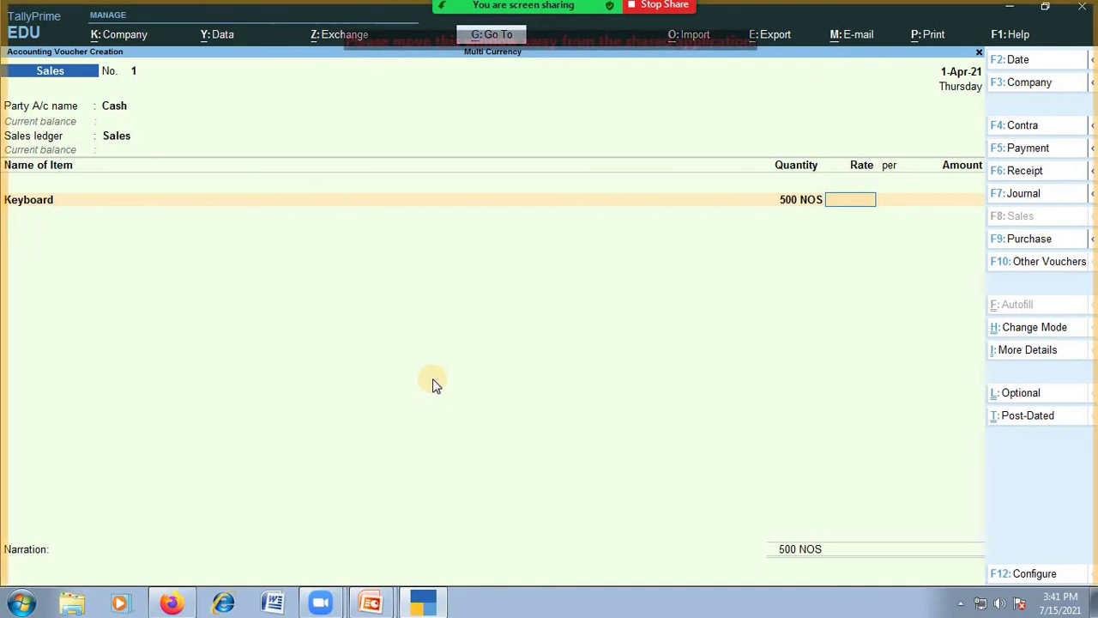
text(800)
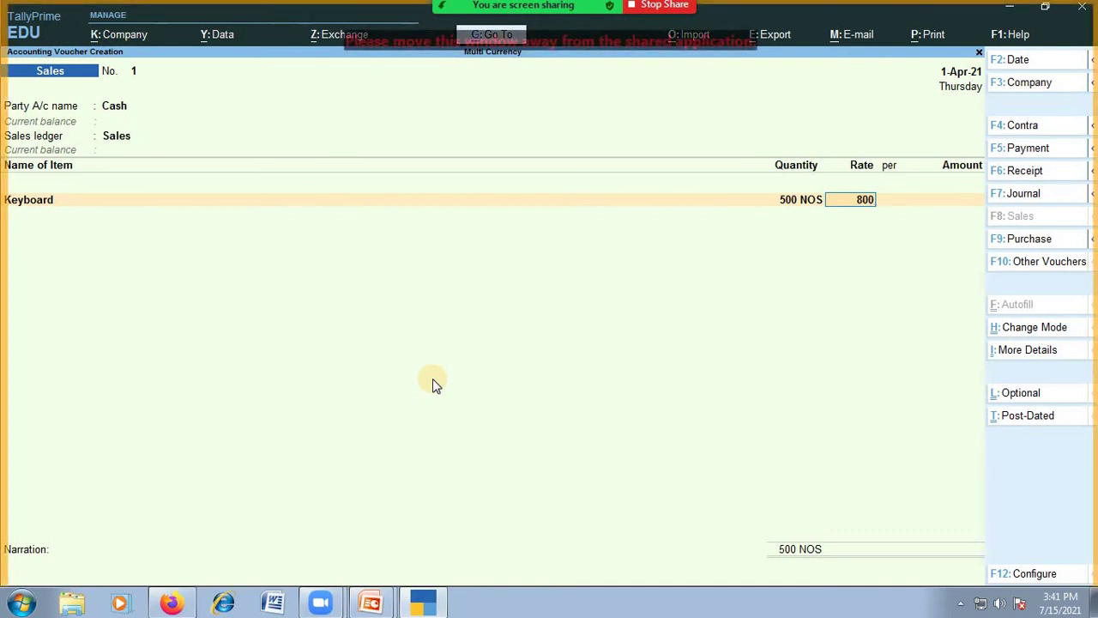
key(Return)
key(Return)
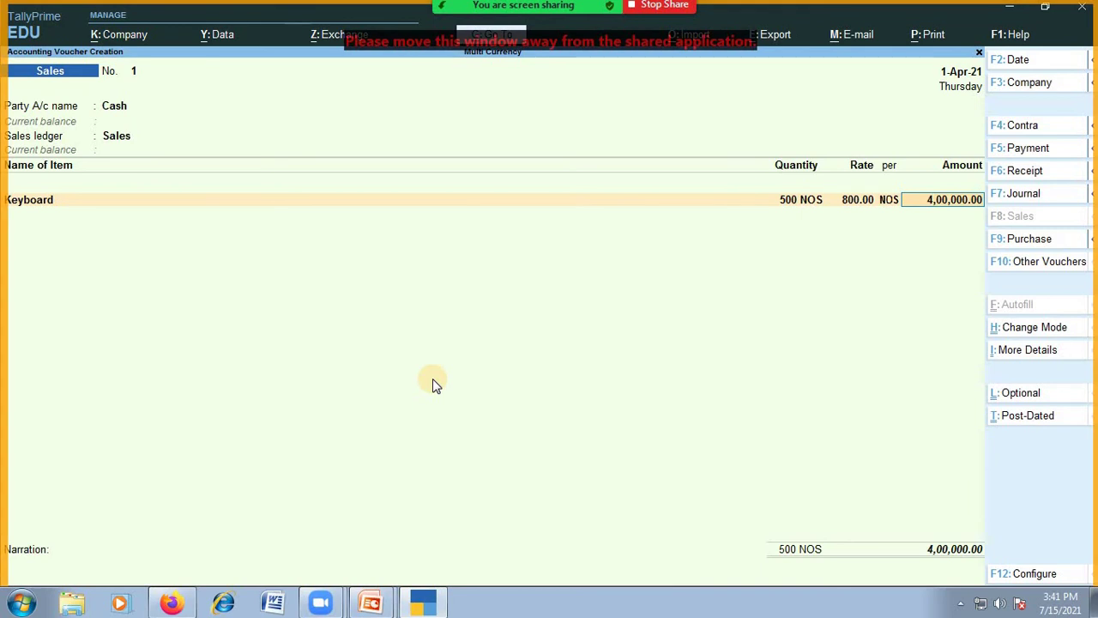
key(Return)
key(Return)
key(Return)
key(Return)
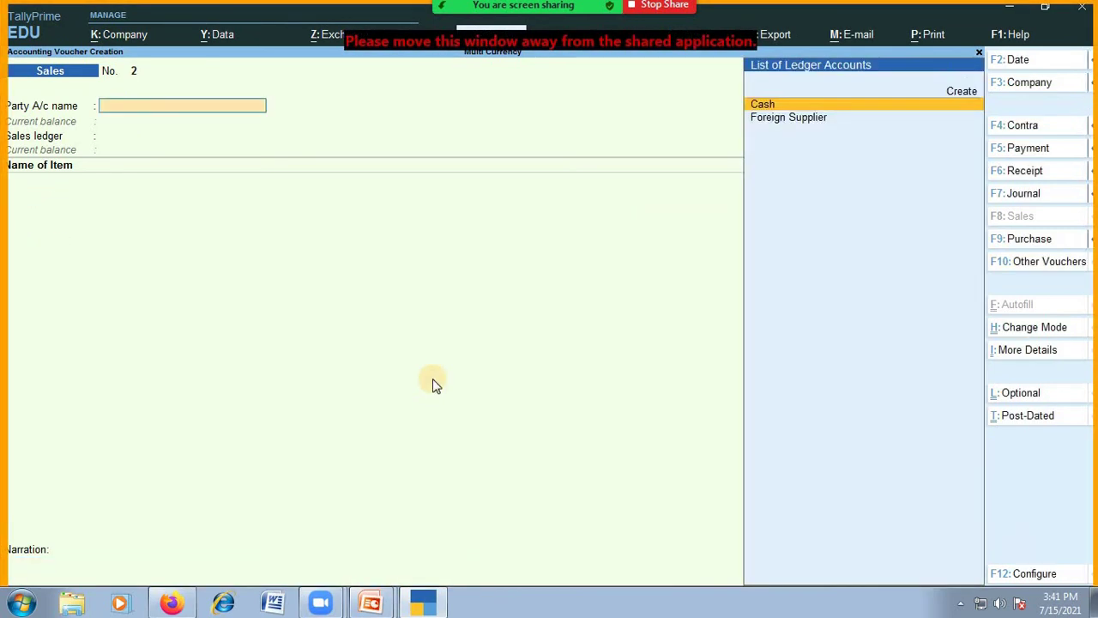
key(Return)
key(Return)
key(Return)
key(Return)
key(Return)
key(Return)
key(Return)
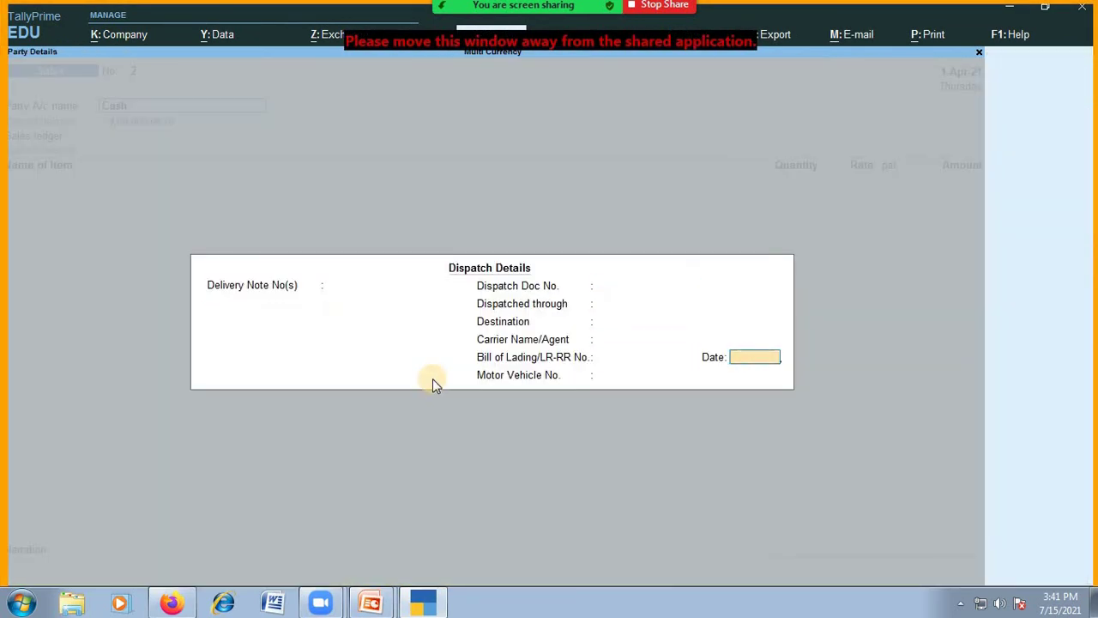
key(Return)
key(Return)
key(Return)
key(Return)
key(Return)
key(Return)
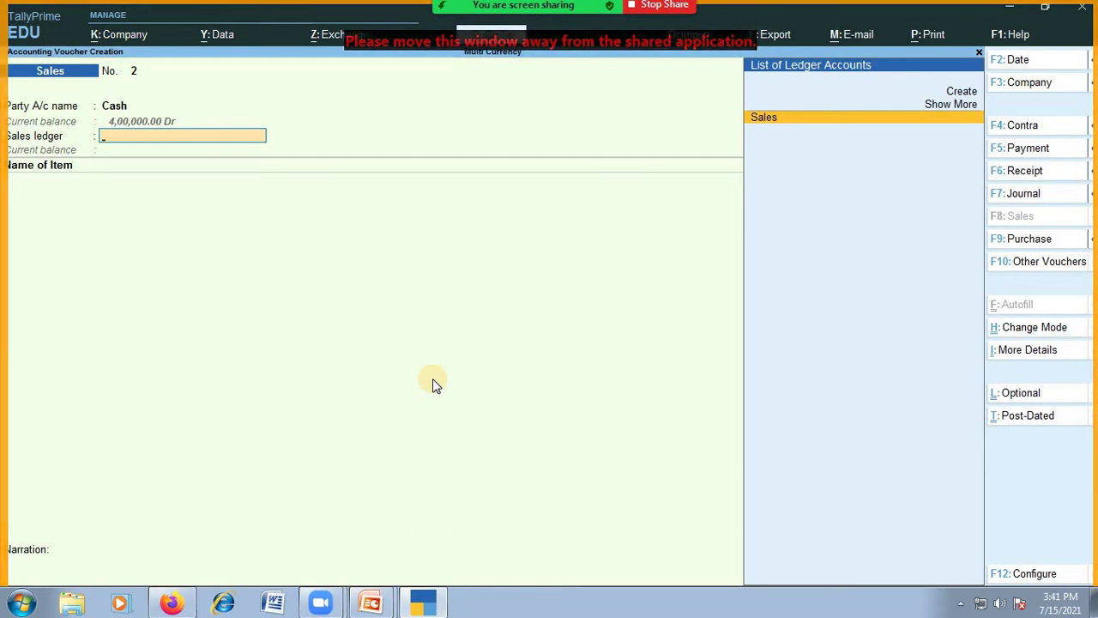
Start a payment voucher from the Cash account to Foreign Supplier for an amount of $250.
key(F5)
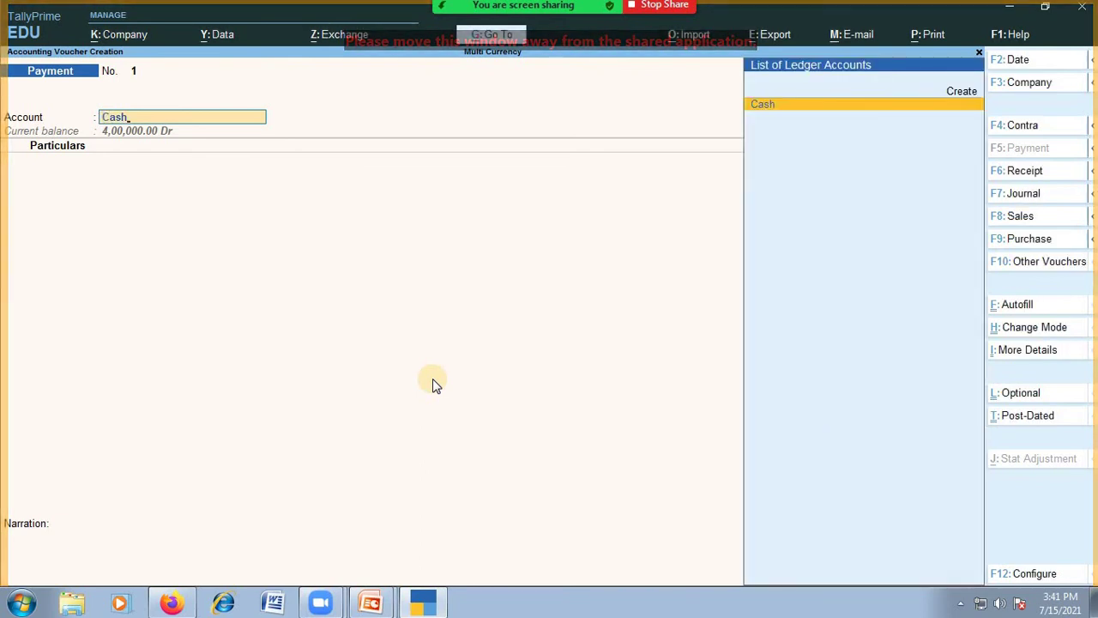
key(Return)
text(Fo)
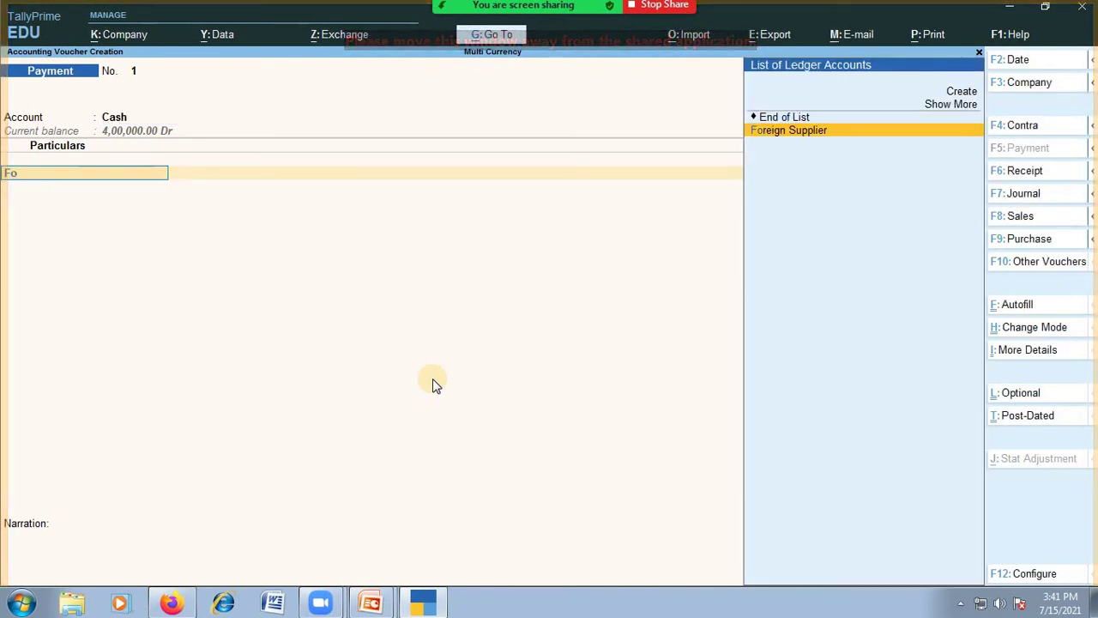
key(Return)
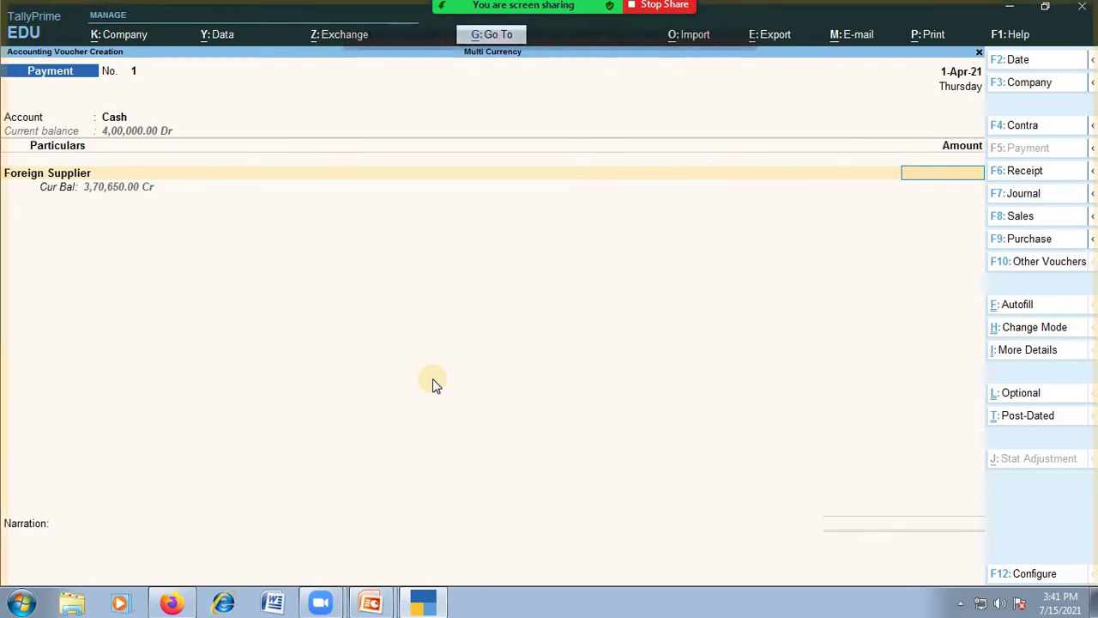
text(250$)
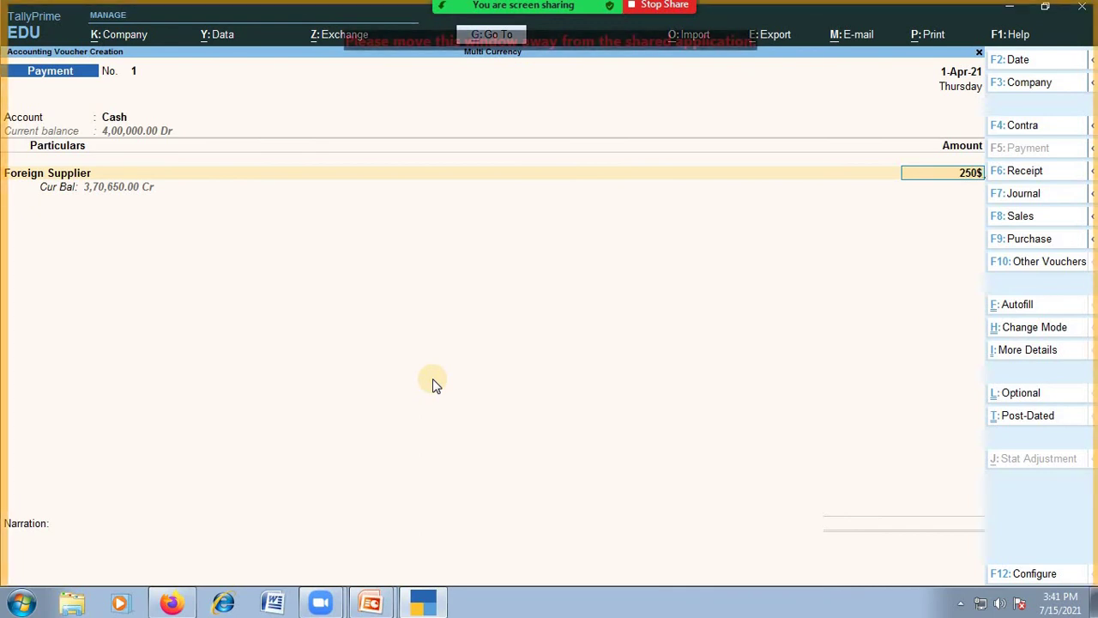
key(Return)
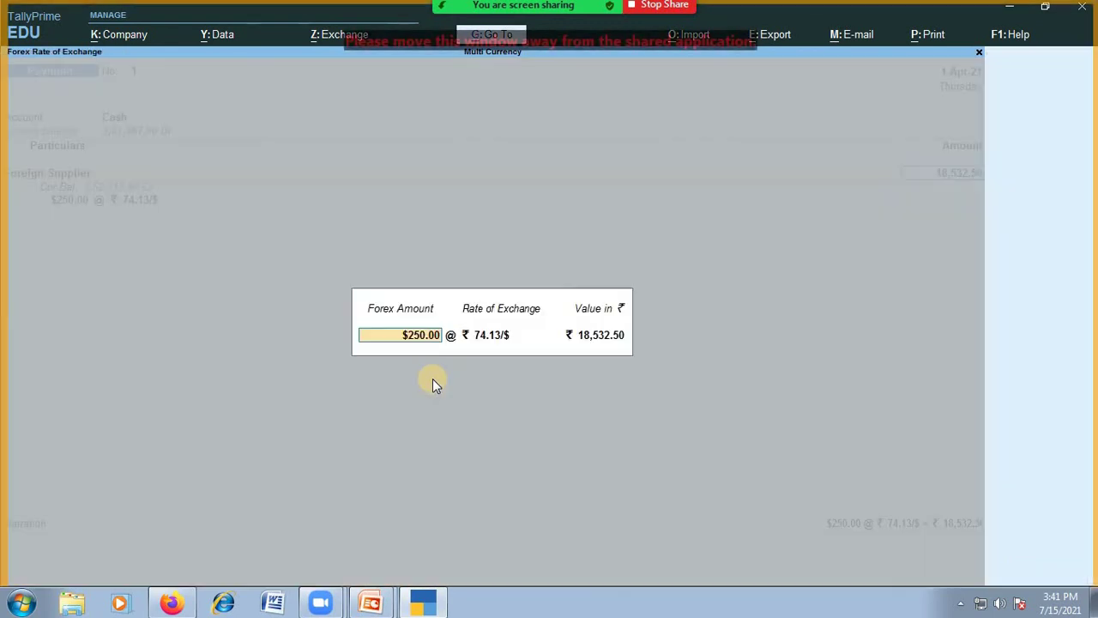
Set the rate of exchange for the $250 payment to ₹ 79 per dollar.
key(Return)
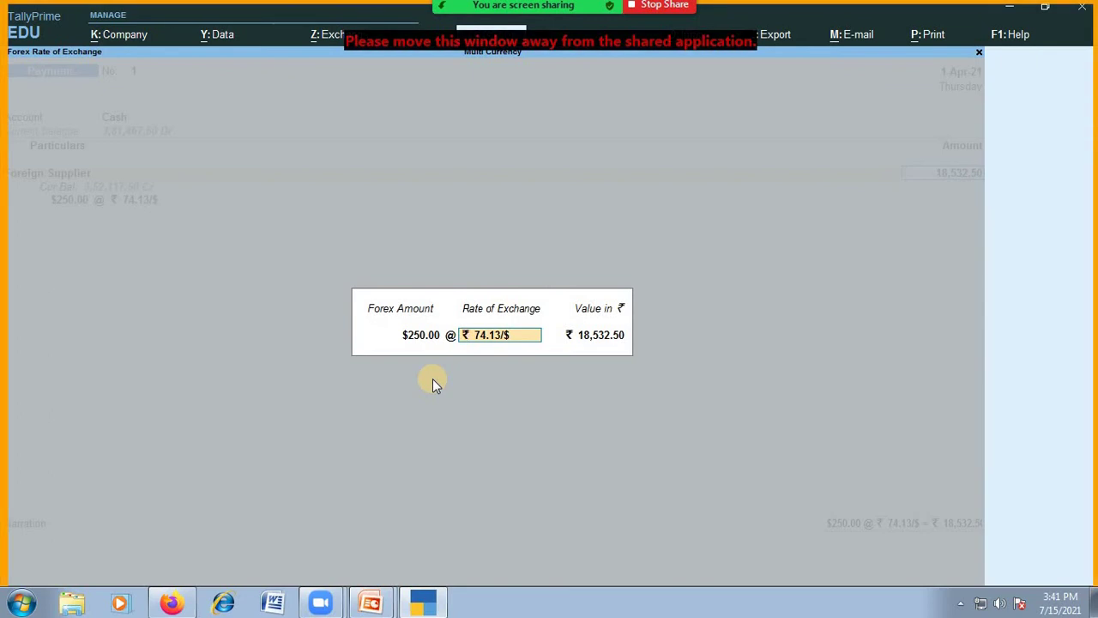
key(Delete)
key(Delete)
key(Delete)
key(Delete)
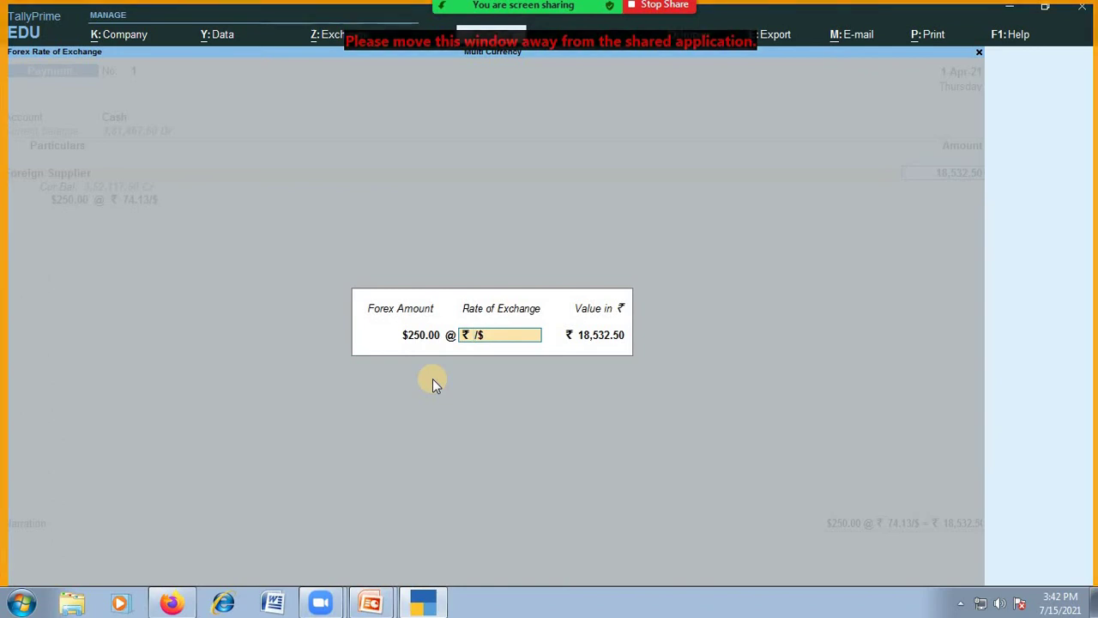
text(855)
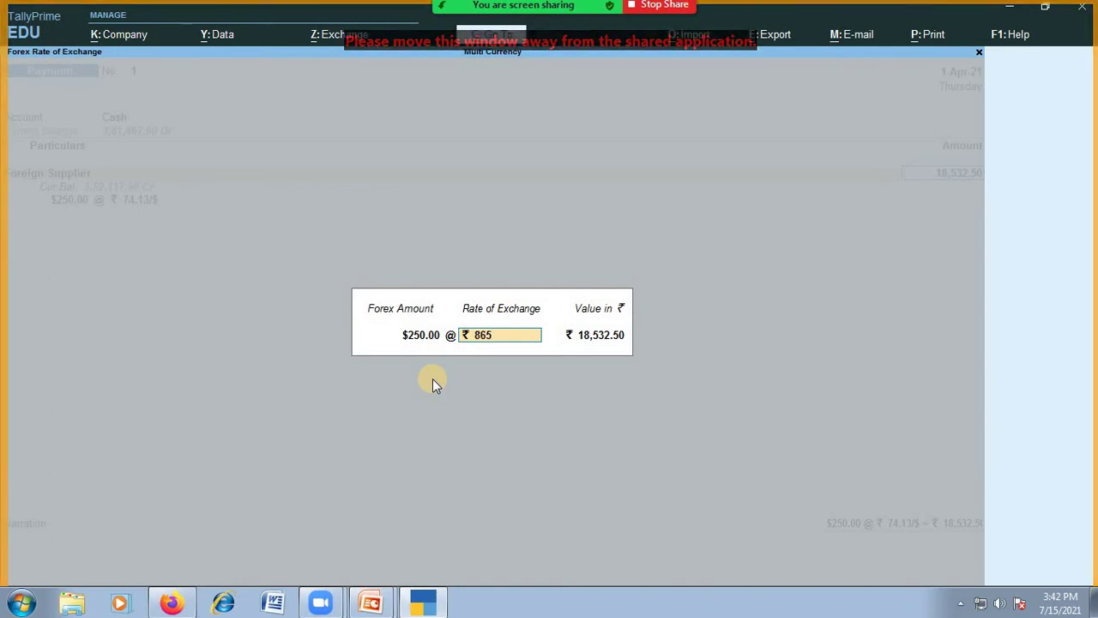
key(BackSpace)
key(BackSpace)
key(BackSpace)
text(7)
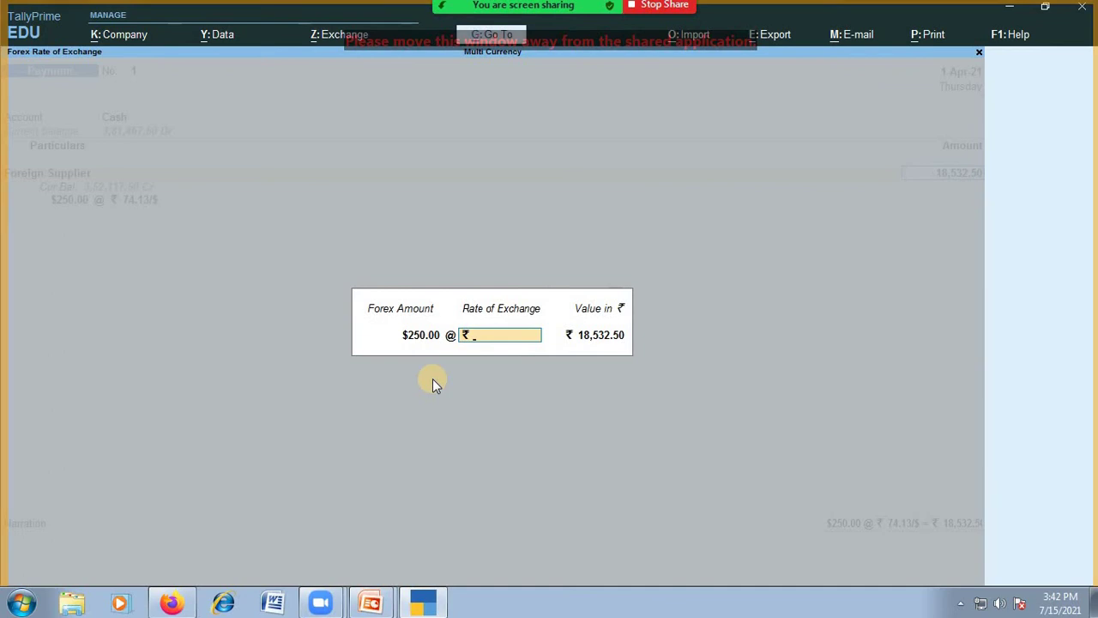
text(9)
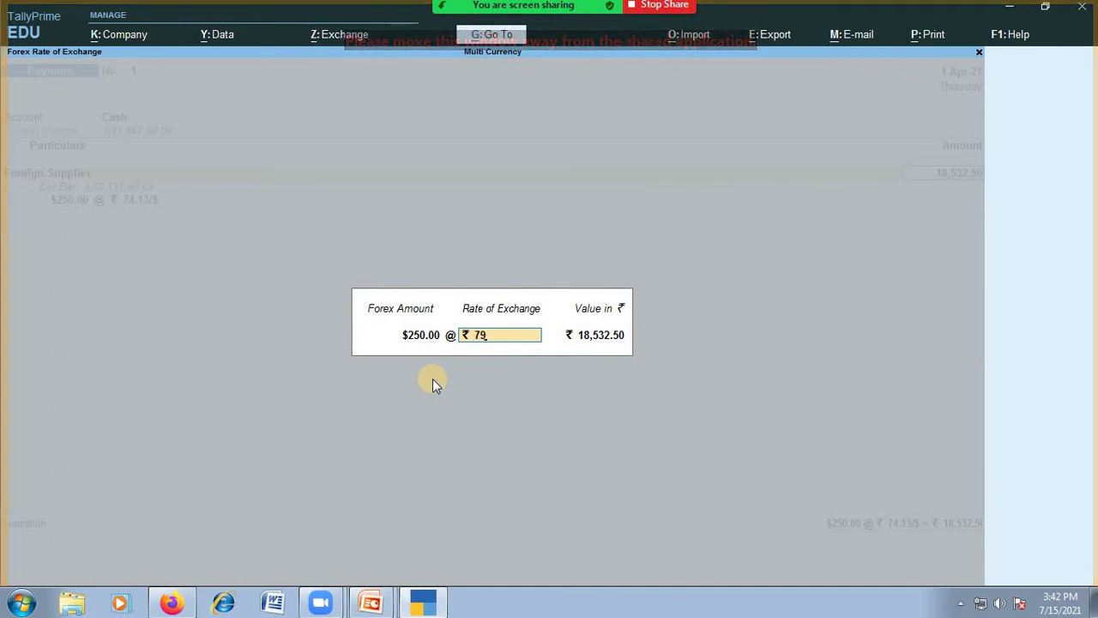
key(Return)
Allocate the $250.00 payment as Agst Ref to Foreign Supplier's bill 1 and save the payment voucher.
key(Return)
key(Return)
key(Return)
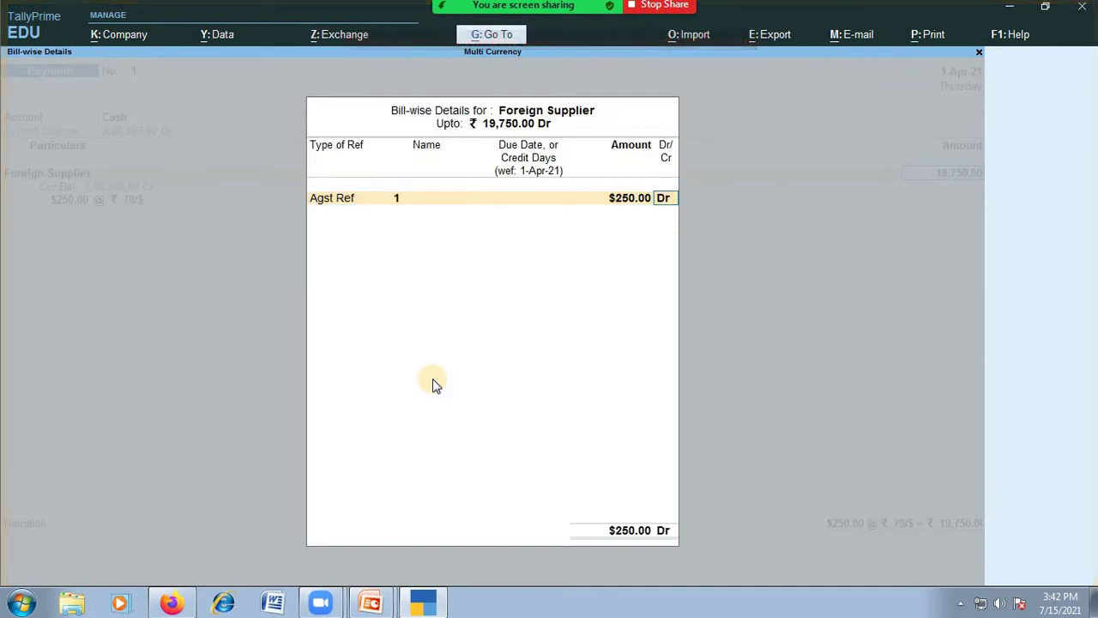
key(Return)
key(Return)
key(Return)
key(Return)
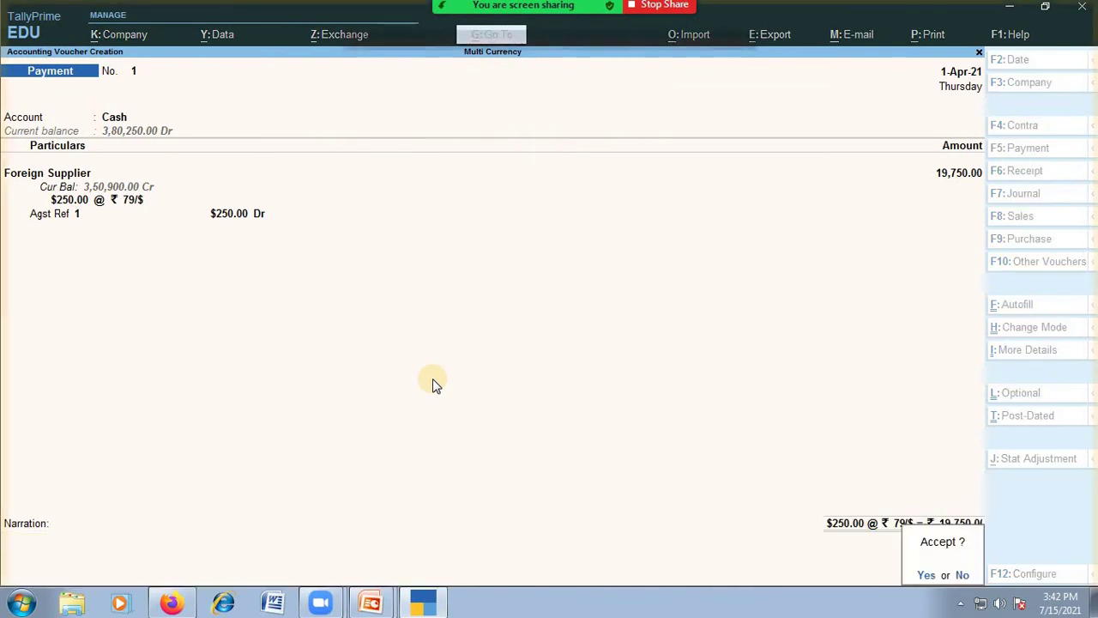
key(Return)
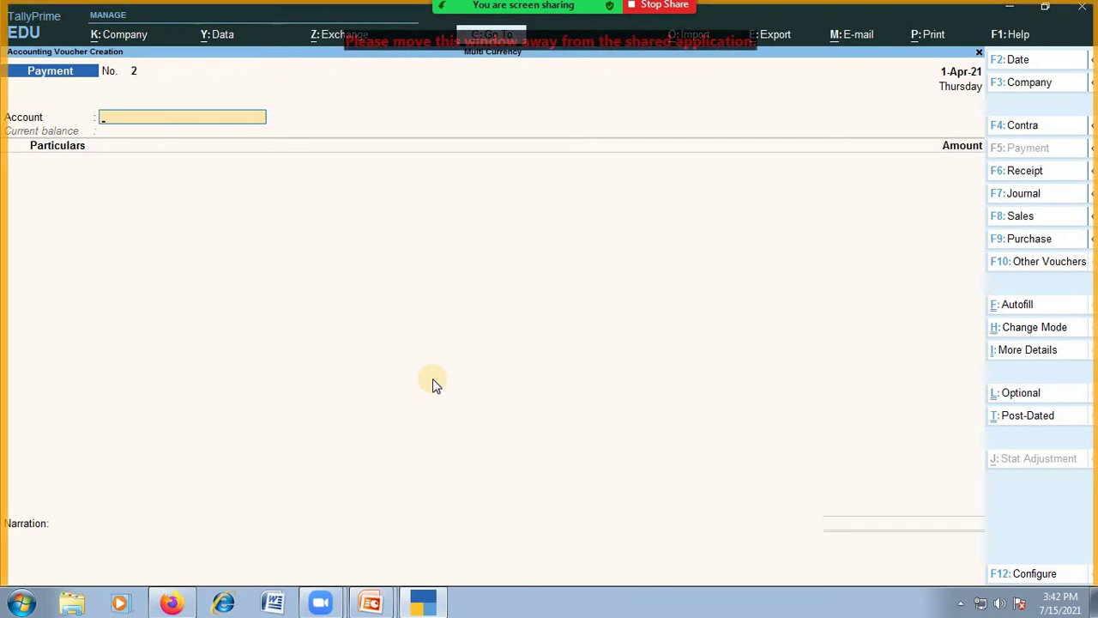
Leave the blank payment voucher and open the Account Books from the additional reports.
key(Escape)
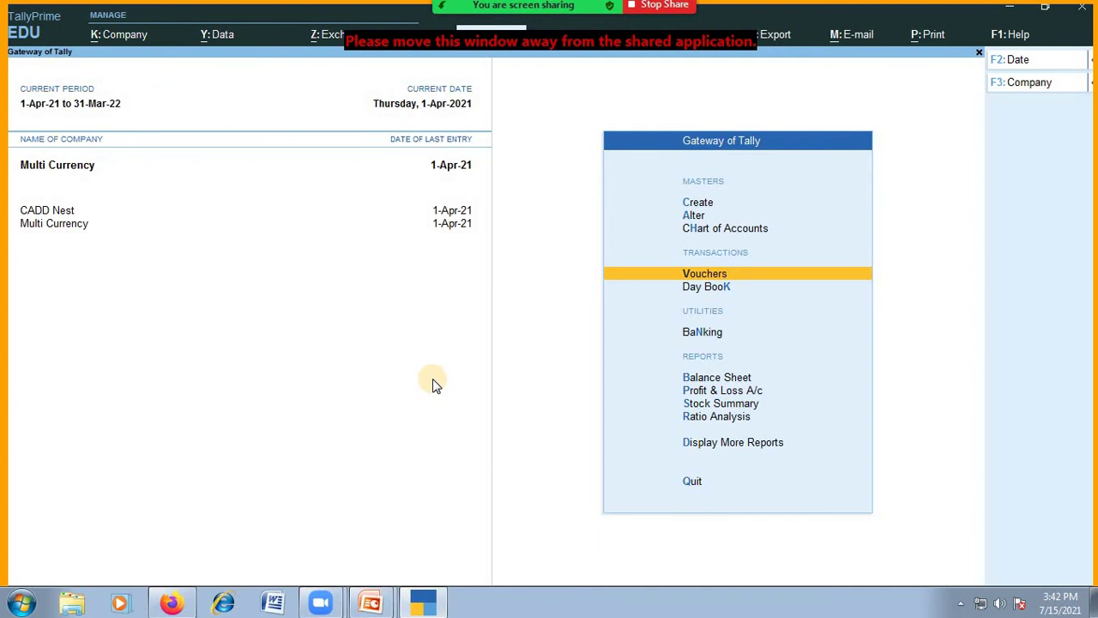
key(Down)
key(Down)
key(Down)
key(Down)
key(Down)
key(Down)
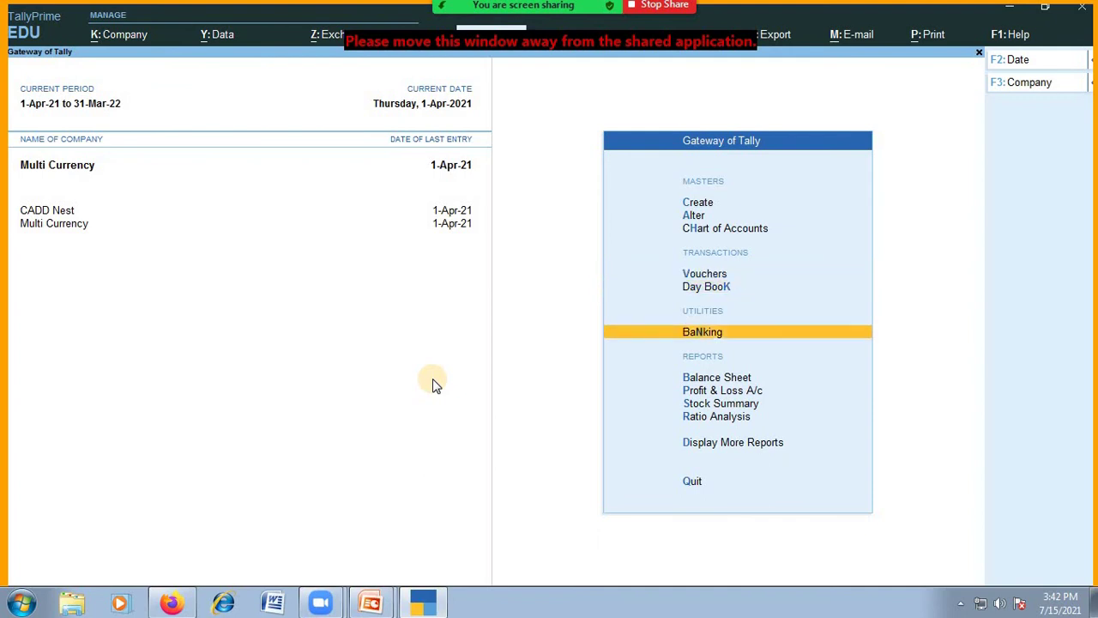
key(Down)
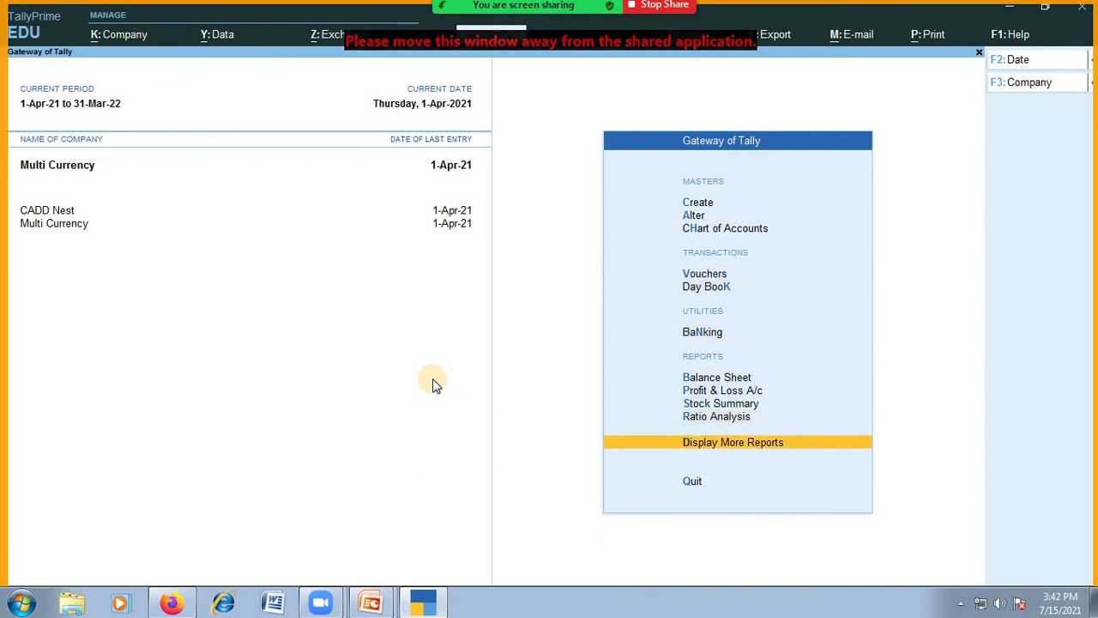
key(Return)
key(Down)
key(Down)
key(Down)
key(Down)
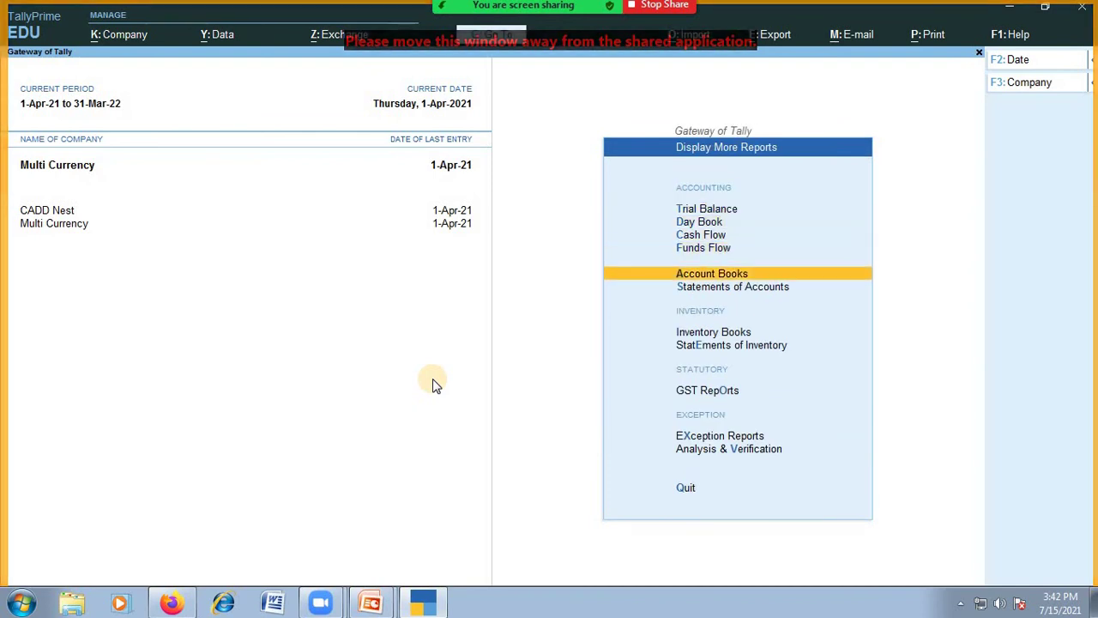
key(Return)
Open the ledger vouchers report for Foreign Supplier.
key(Down)
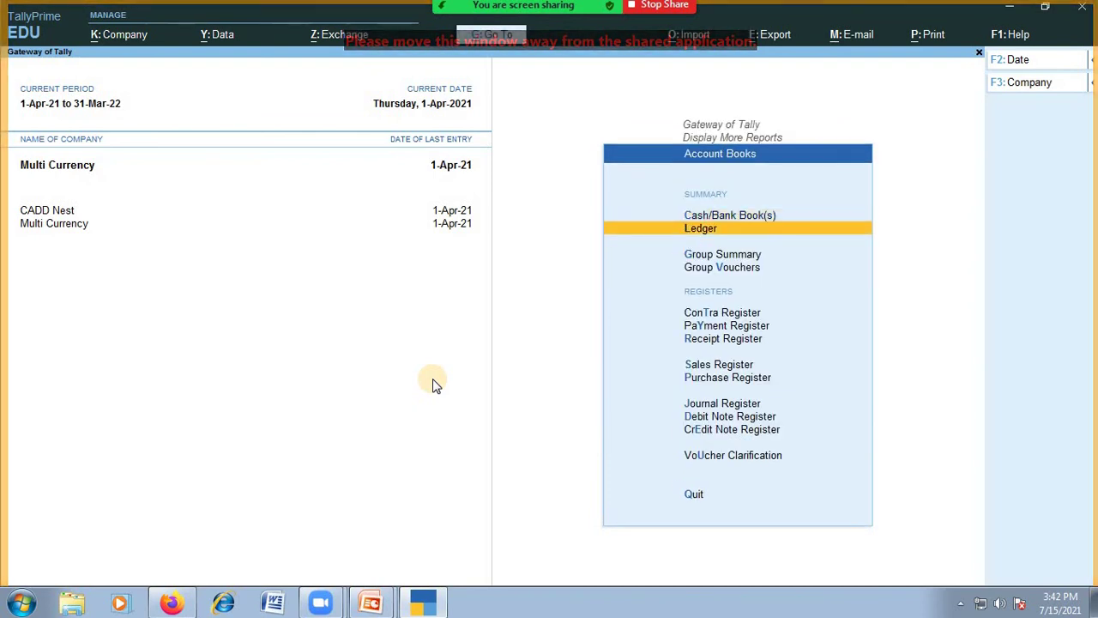
key(Return)
key(Down)
key(Down)
key(Up)
key(Up)
key(Down)
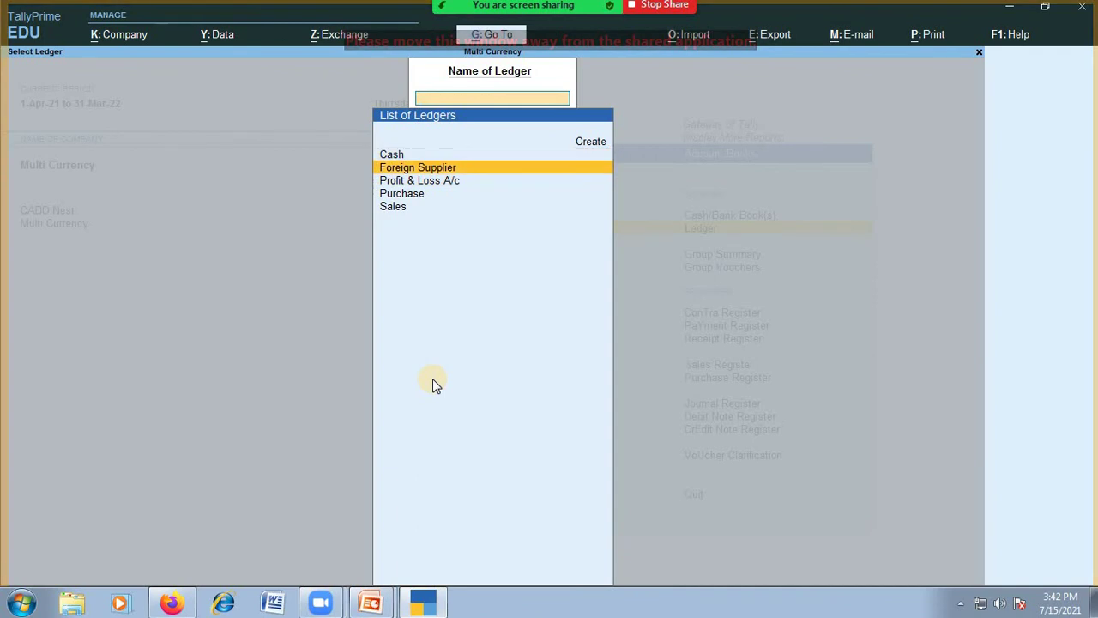
key(Return)
key(Return)
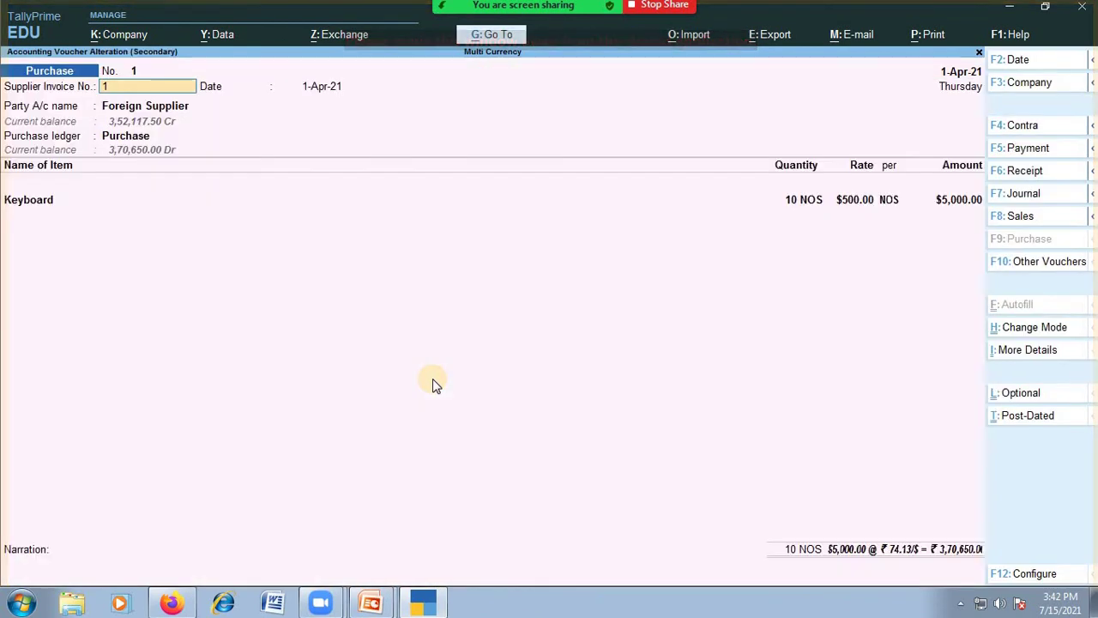
key(Escape)
key(Return)
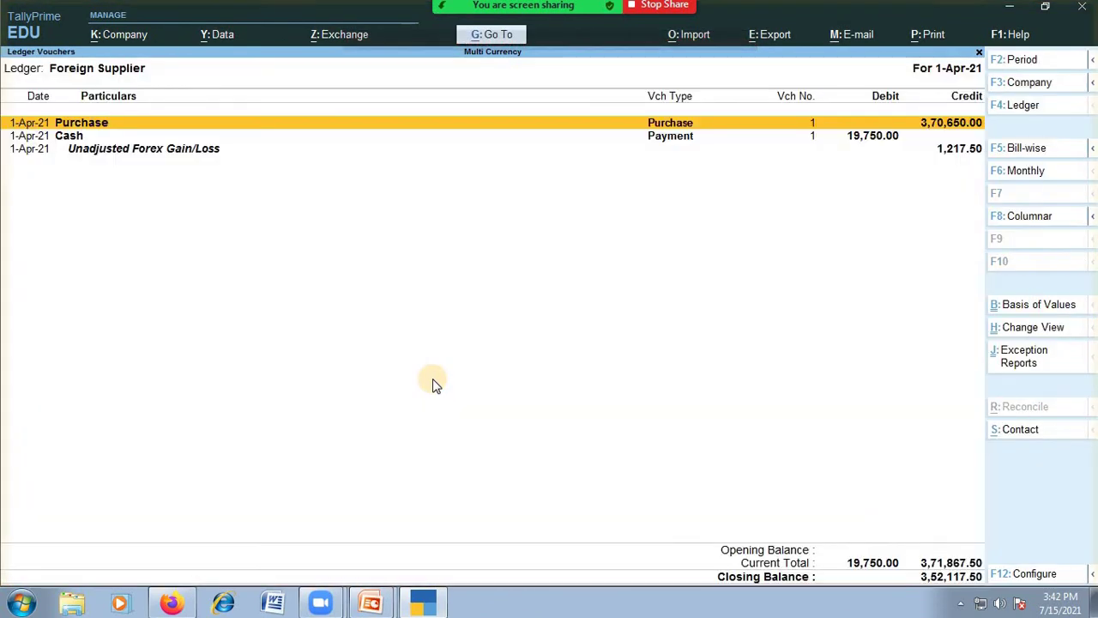
Examine the purchase, cash payment and Unadjusted Forex Gain/Loss entries in Foreign Supplier's ledger, and close the report.
key(Down)
key(Down)
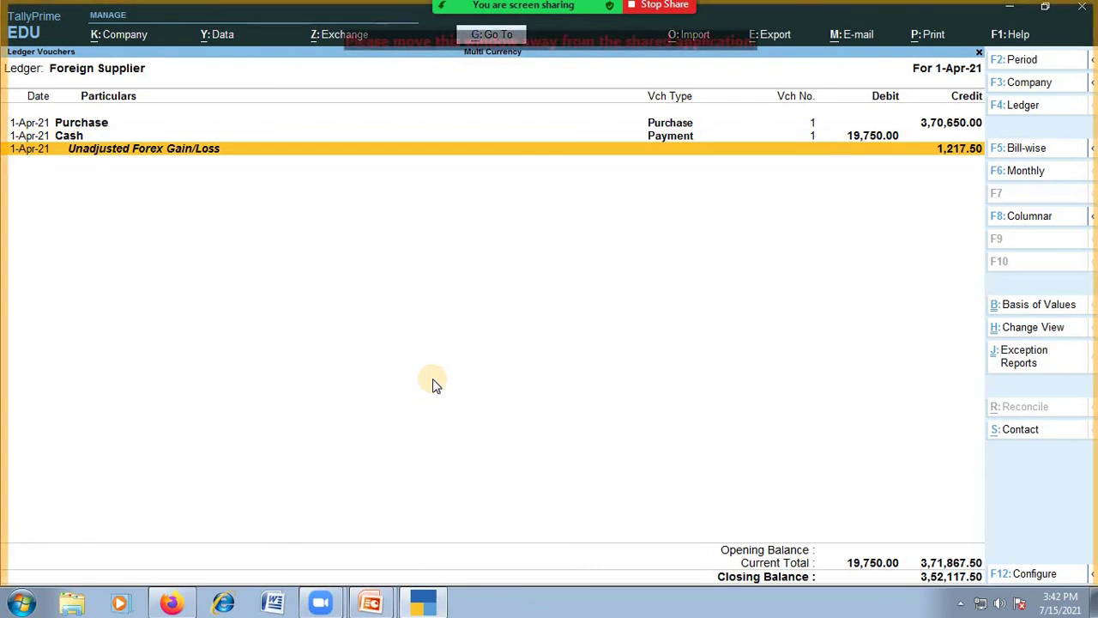
key(Up)
key(Up)
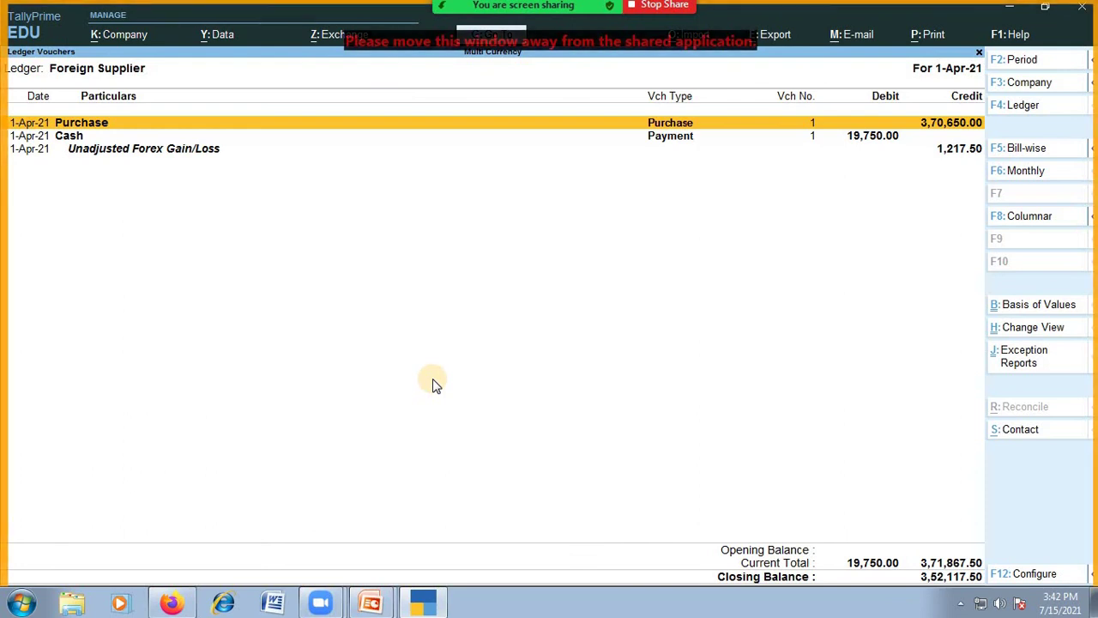
key(Down)
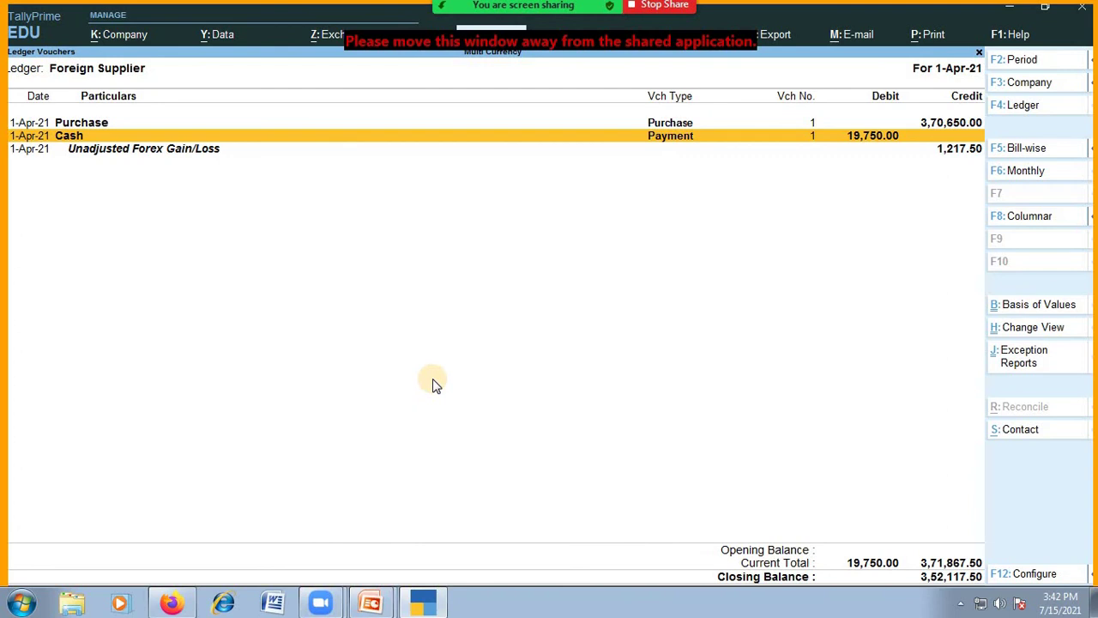
key(Down)
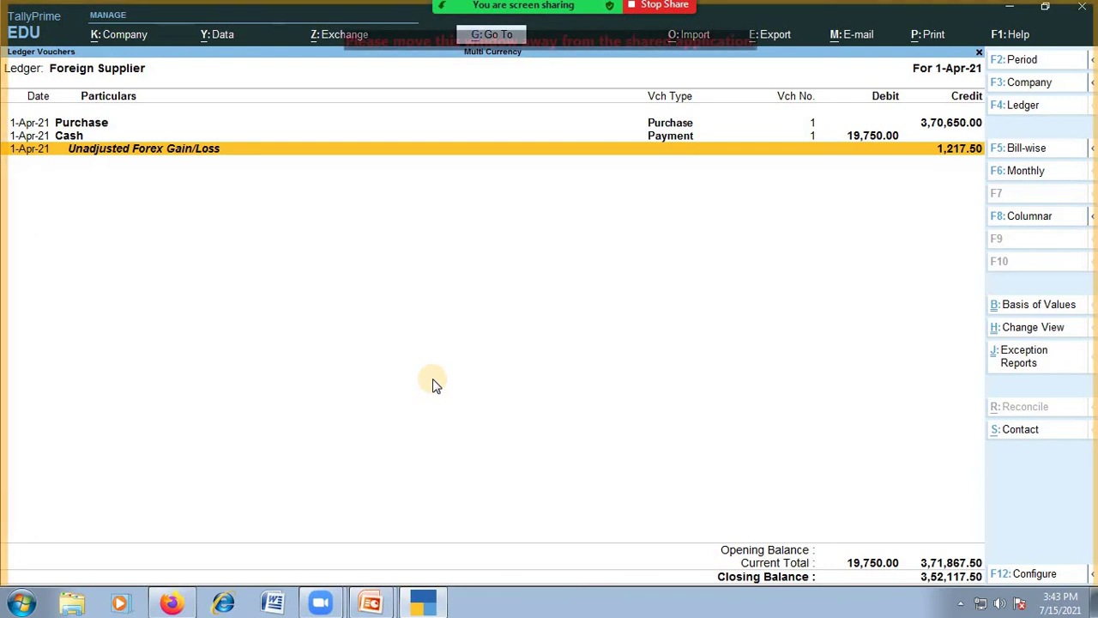
key(Escape)
key(Escape)
key(Escape)
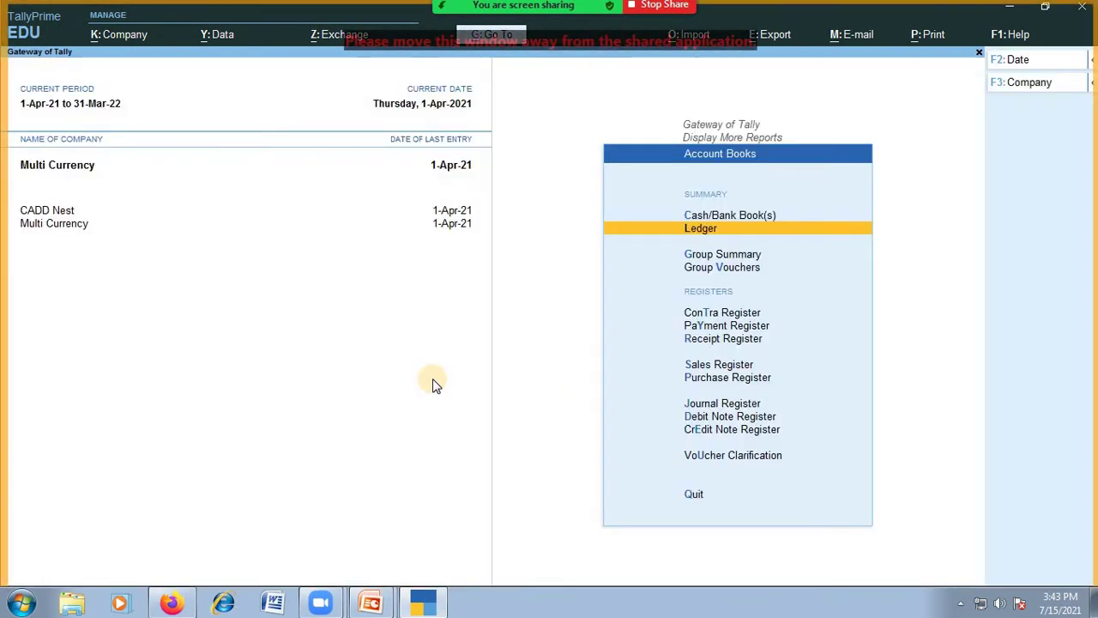
Open the Balance Sheet and show it in detailed form.
key(Escape)
key(Down)
key(Down)
key(Down)
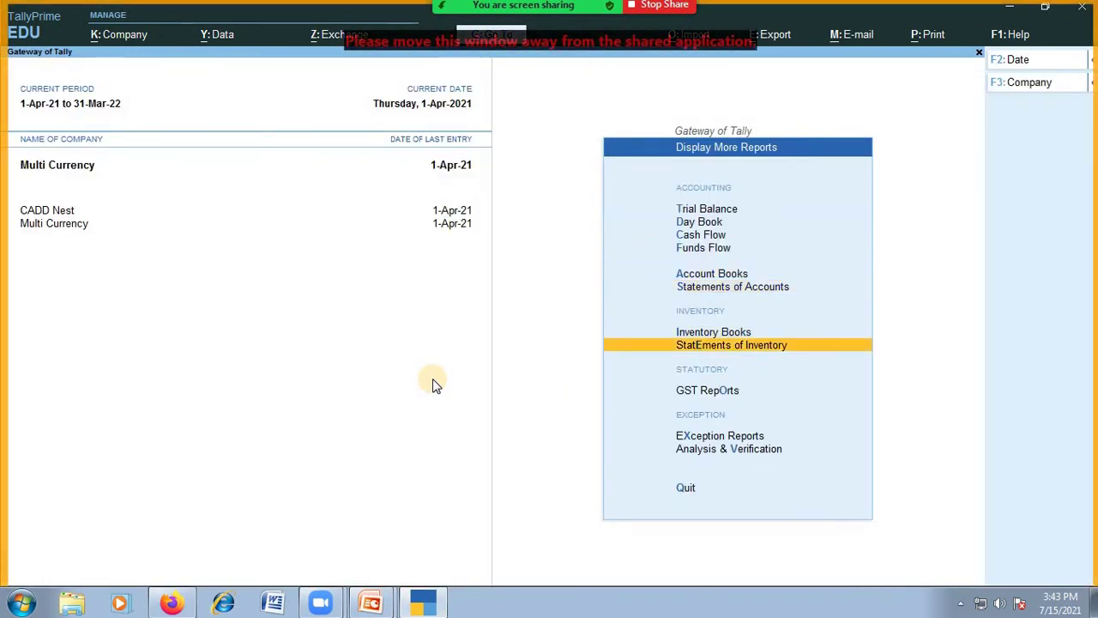
key(Escape)
key(Up)
key(Up)
key(Up)
key(Up)
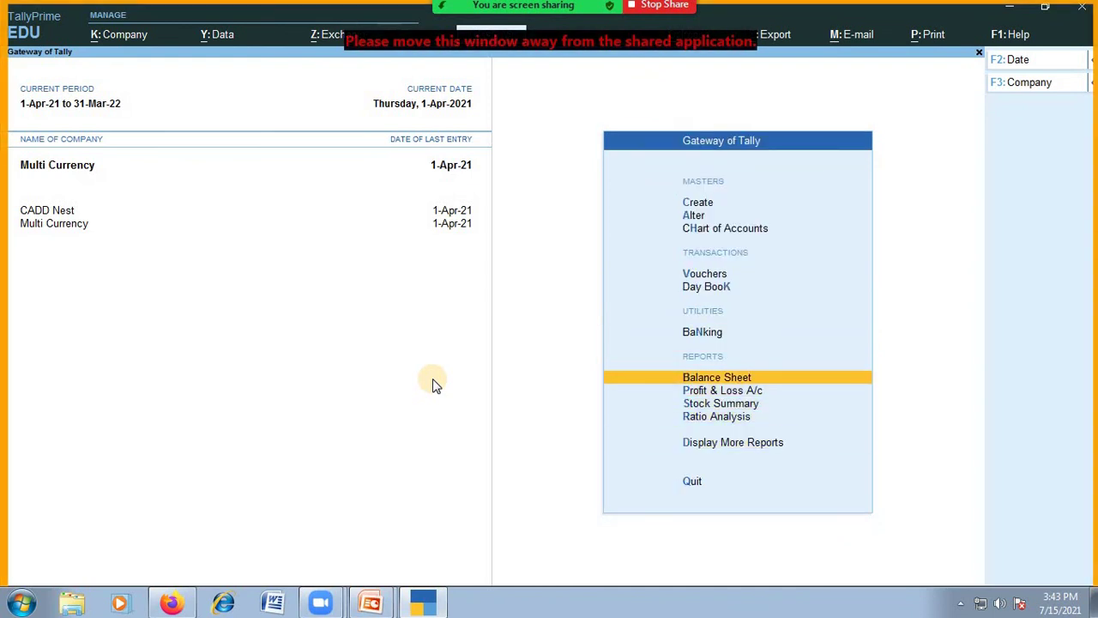
key(Return)
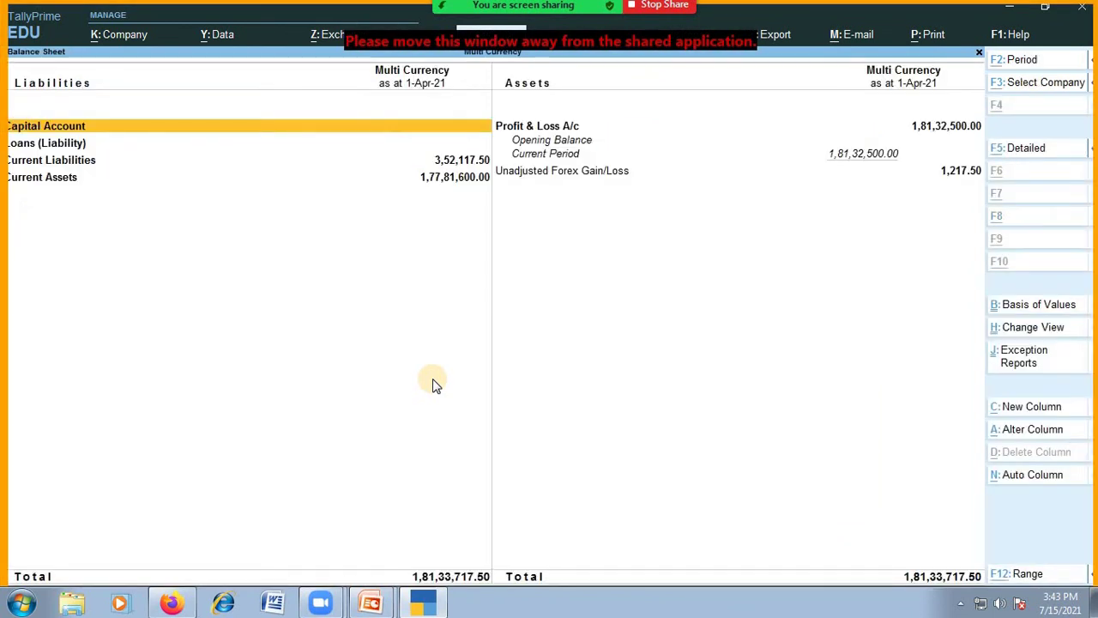
key(alt+F5)
Examine the Profit & Loss A/c, Unadjusted Forex Gain/Loss, current assets and current liabilities in the Balance Sheet, and close it.
key(Right)
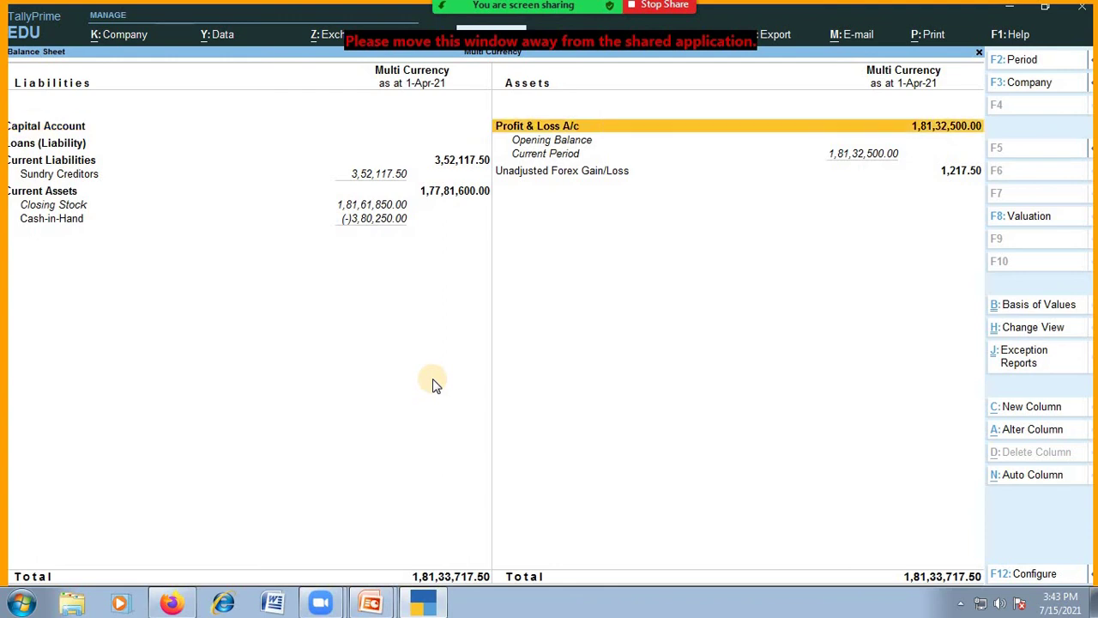
key(Down)
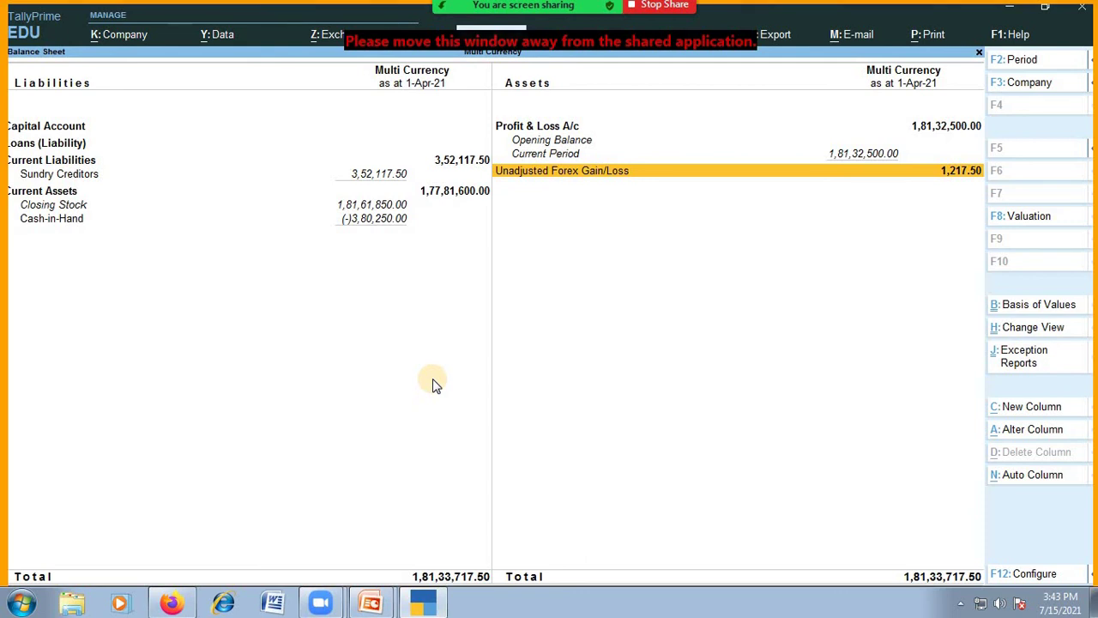
key(Left)
key(Down)
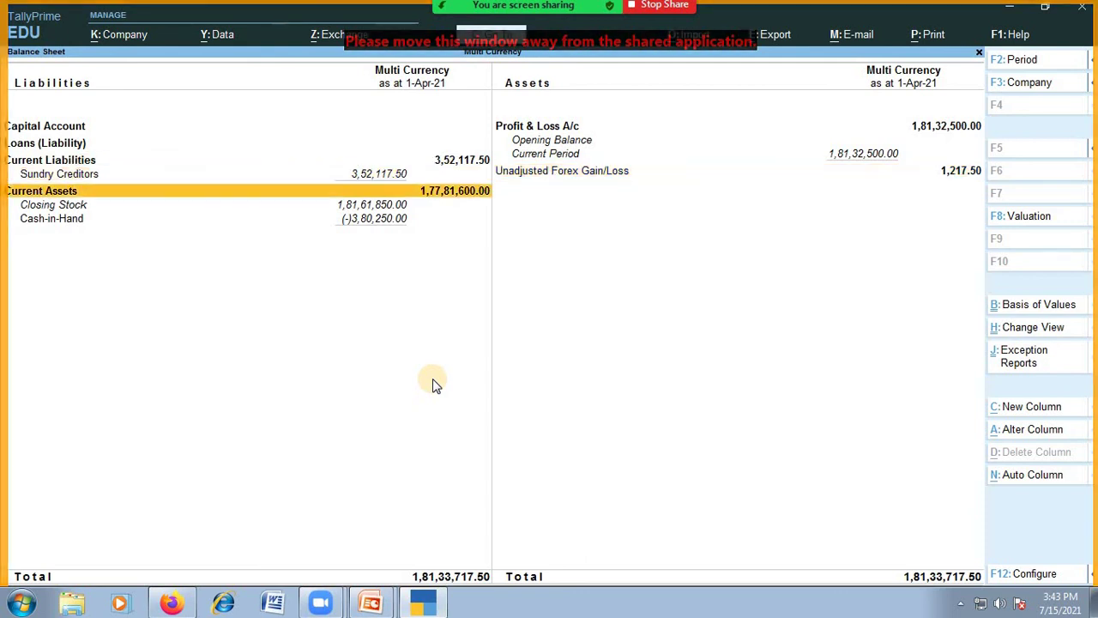
key(Up)
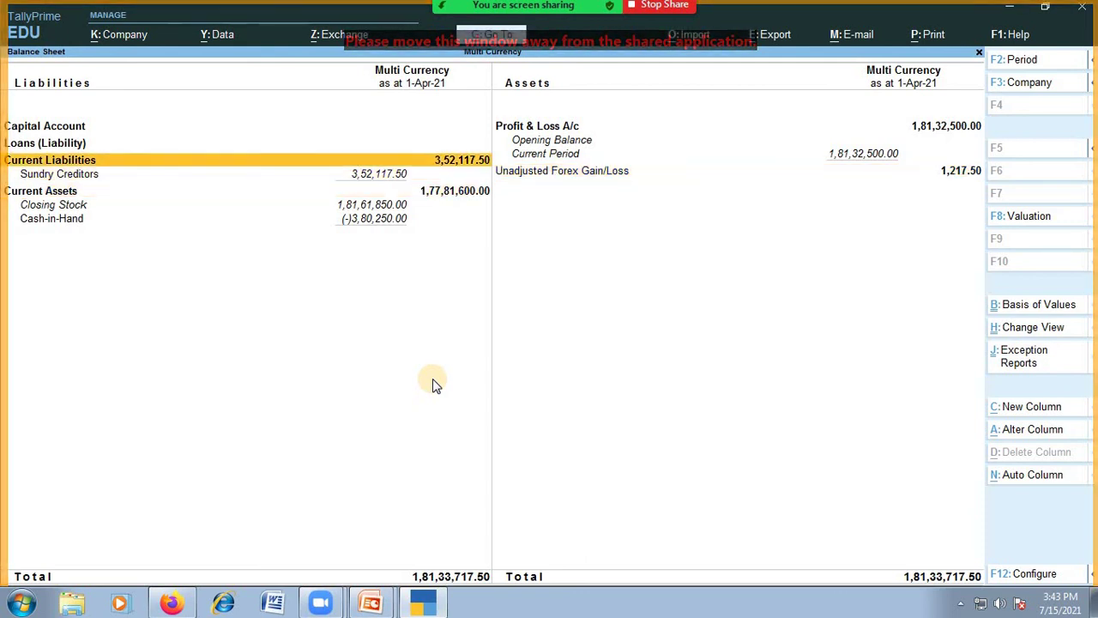
key(Right)
key(Up)
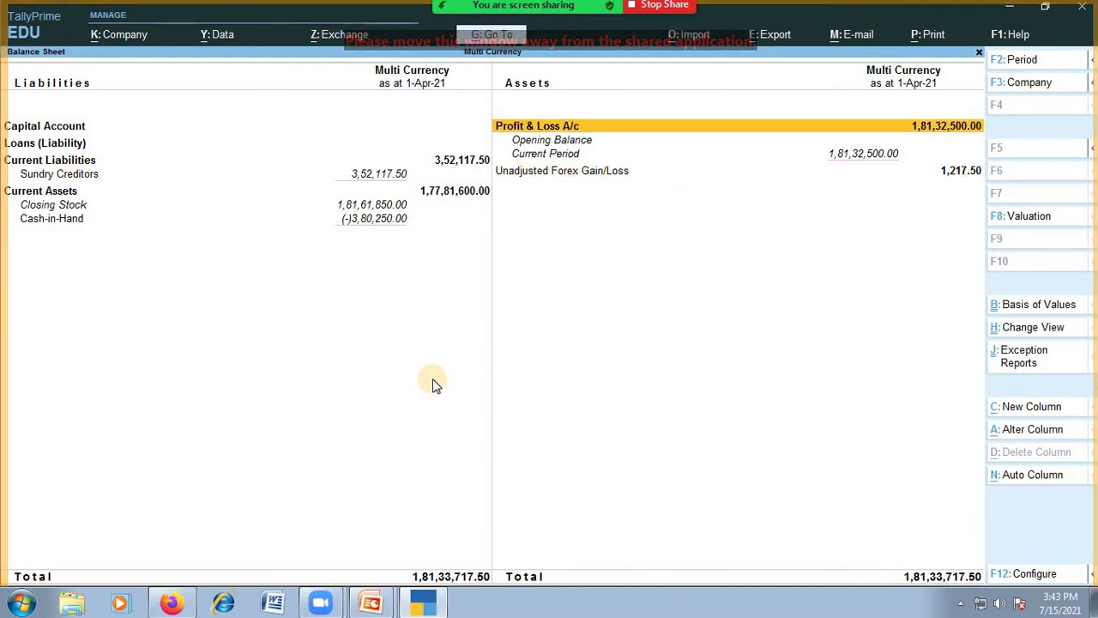
key(Escape)
key(Escape)
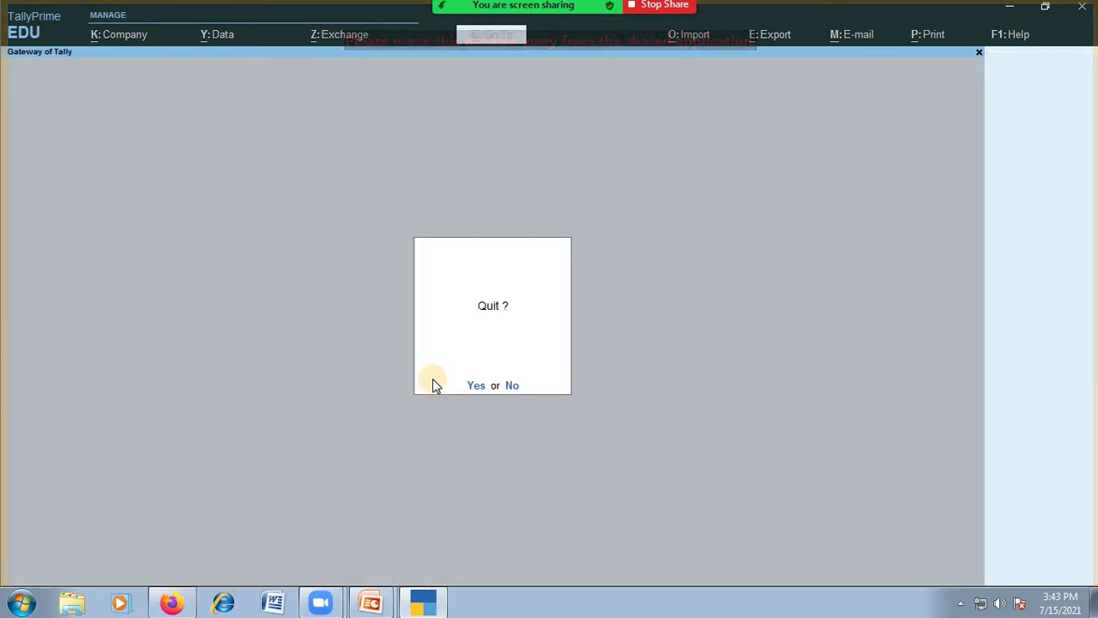
key(Escape)
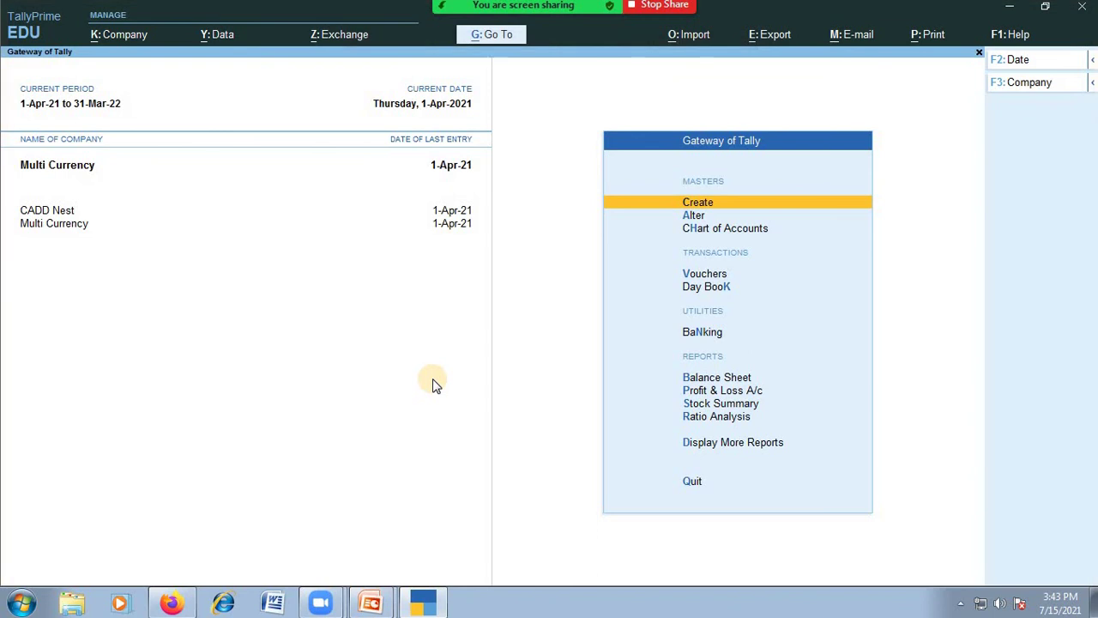
Try to create a new currency master with the symbol $.
key(Return)
key(Down)
key(Return)
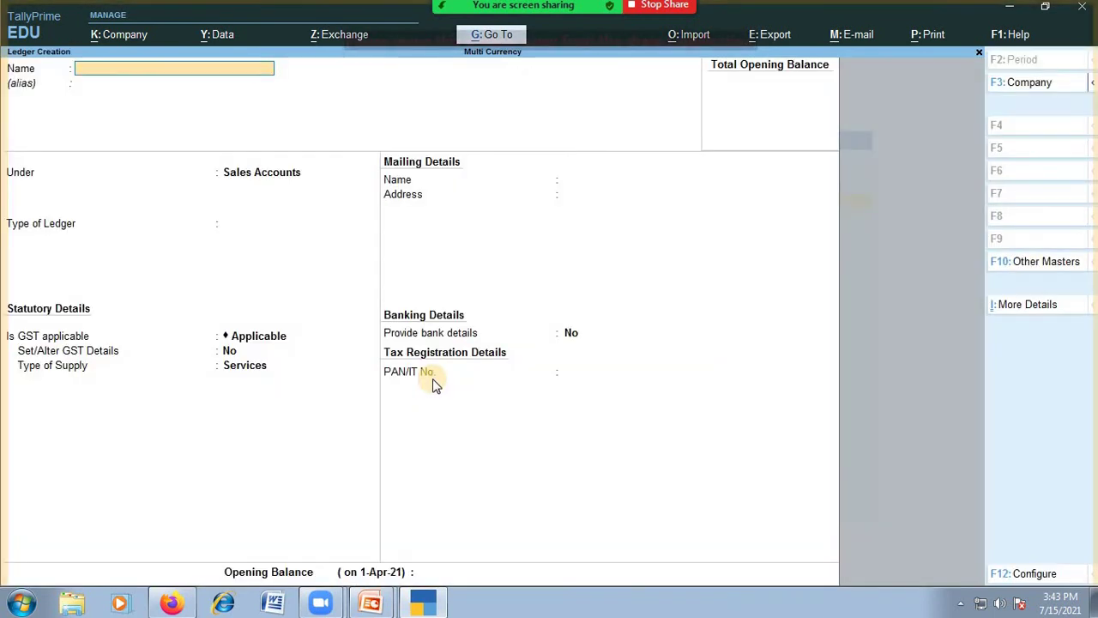
key(Escape)
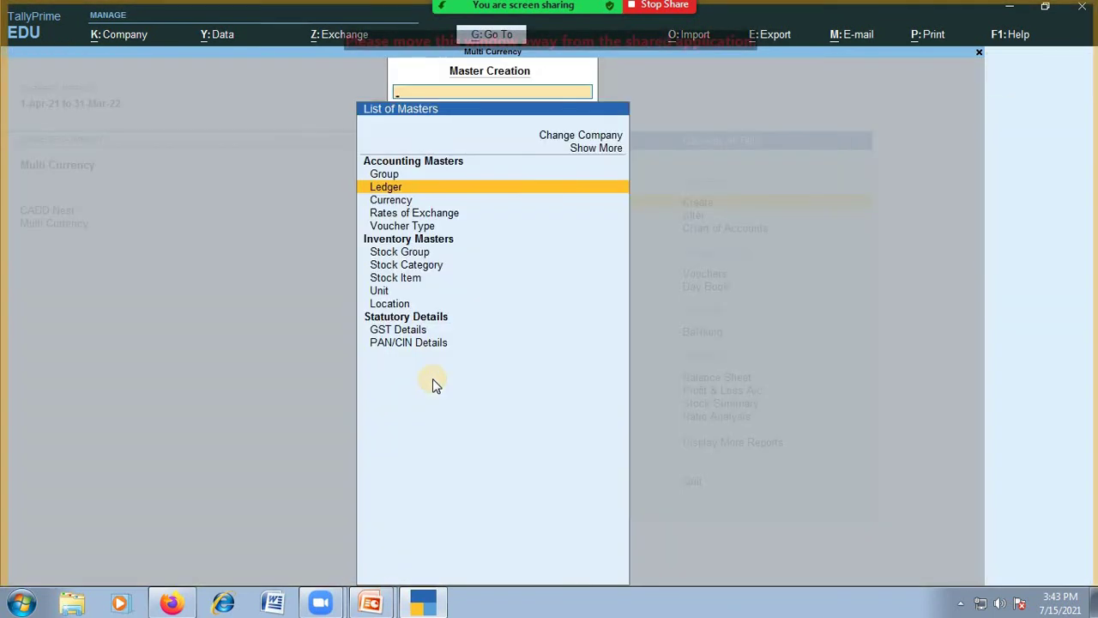
key(Down)
key(Return)
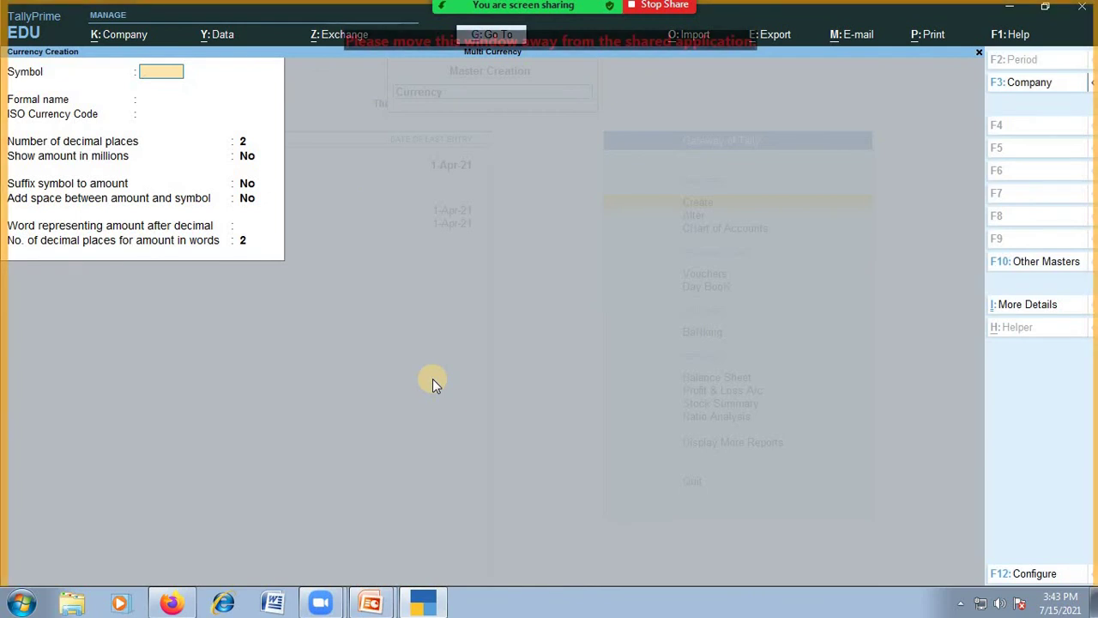
text($)
key(Return)
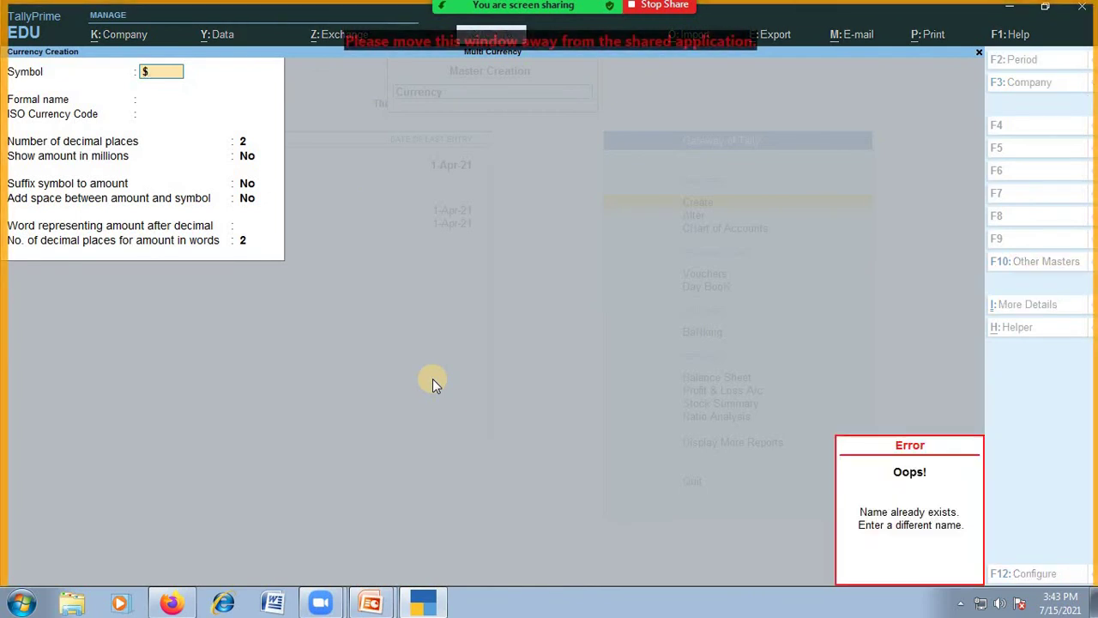
key(BackSpace)
key(Escape)
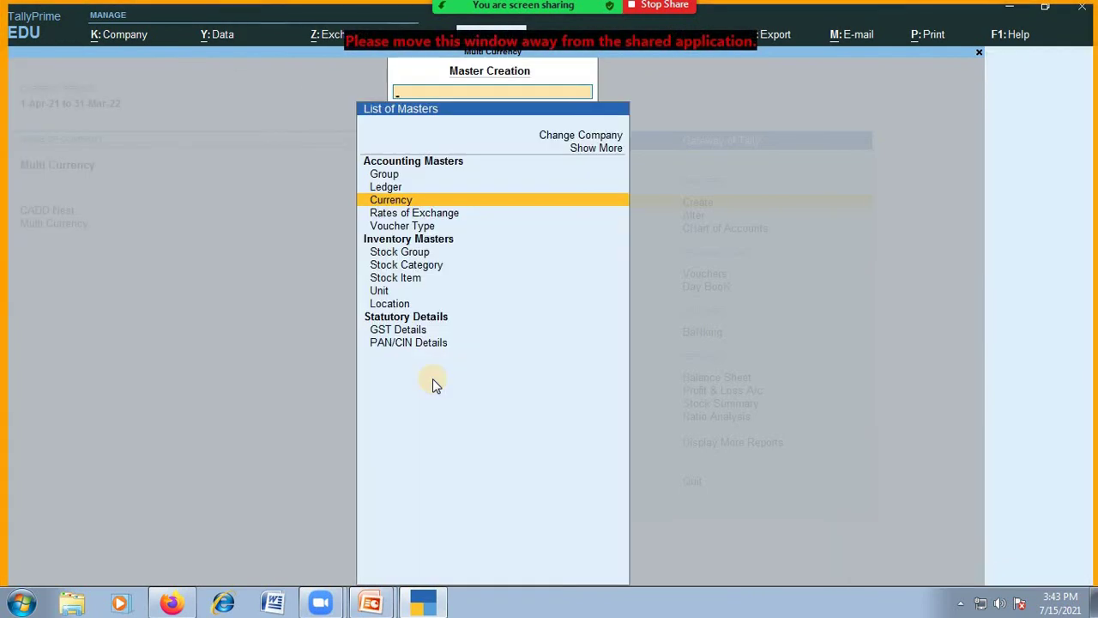
Open the existing $ currency master for alteration.
key(Escape)
key(Down)
key(Return)
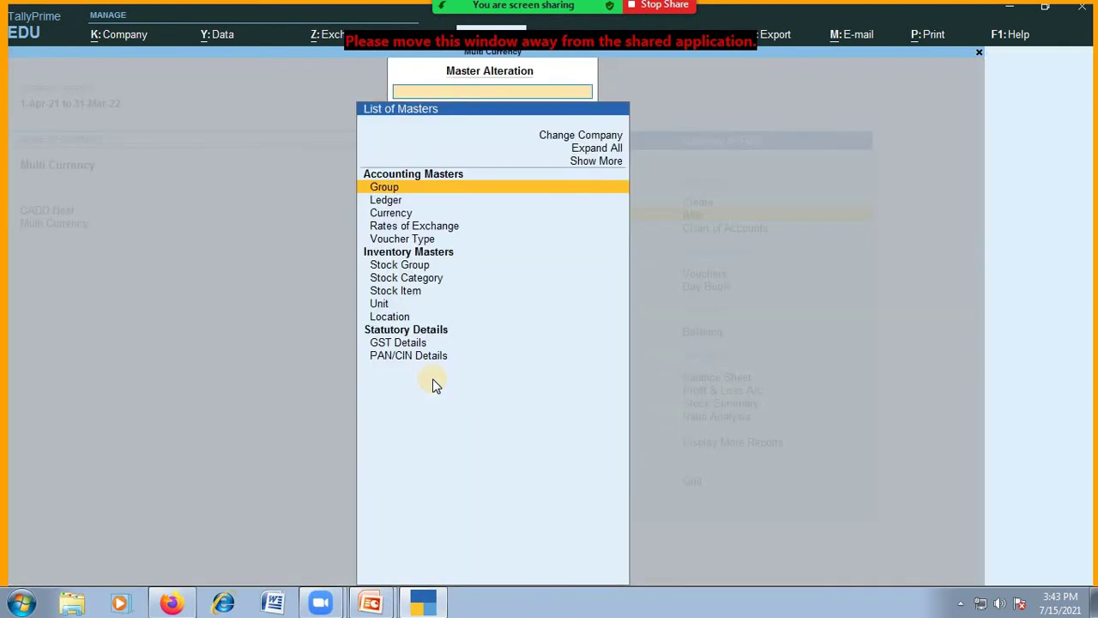
key(Down)
key(Down)
key(Down)
key(Up)
key(Return)
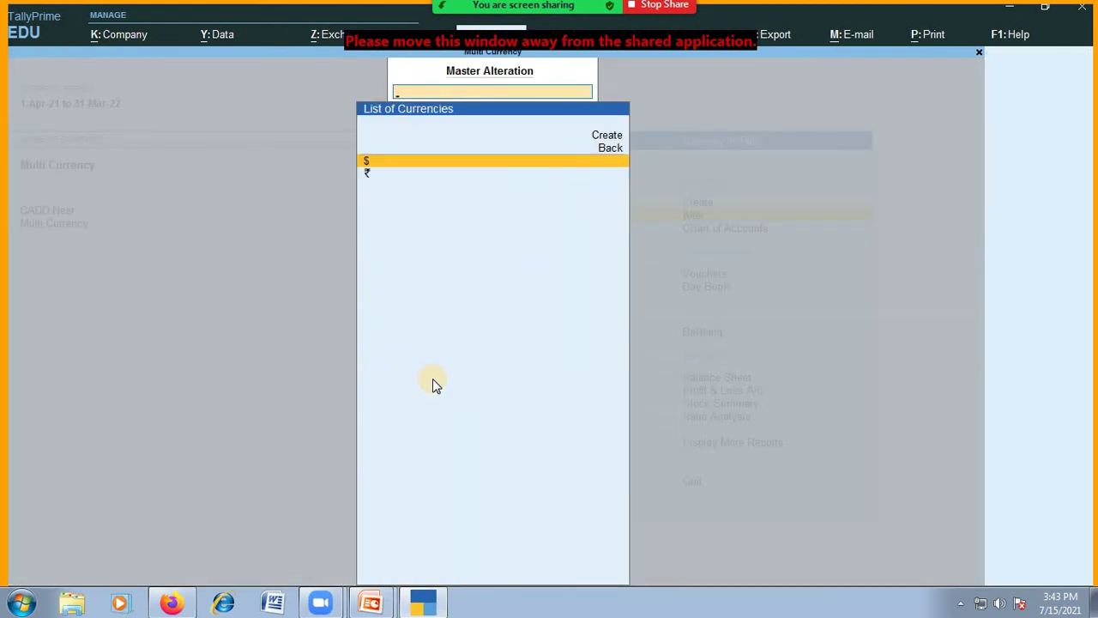
key(Return)
Open the $ currency master and go through its general settings to the standard rate of exchange.
key(Return)
key(Return)
key(Return)
key(Return)
key(Return)
key(Return)
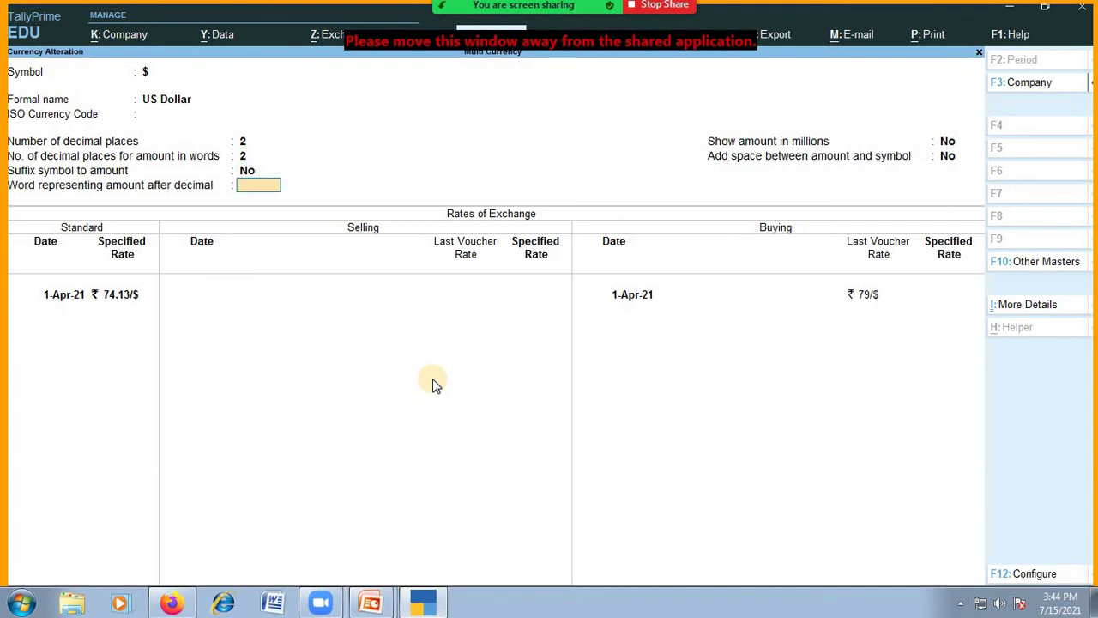
key(Return)
key(Return)
key(Return)
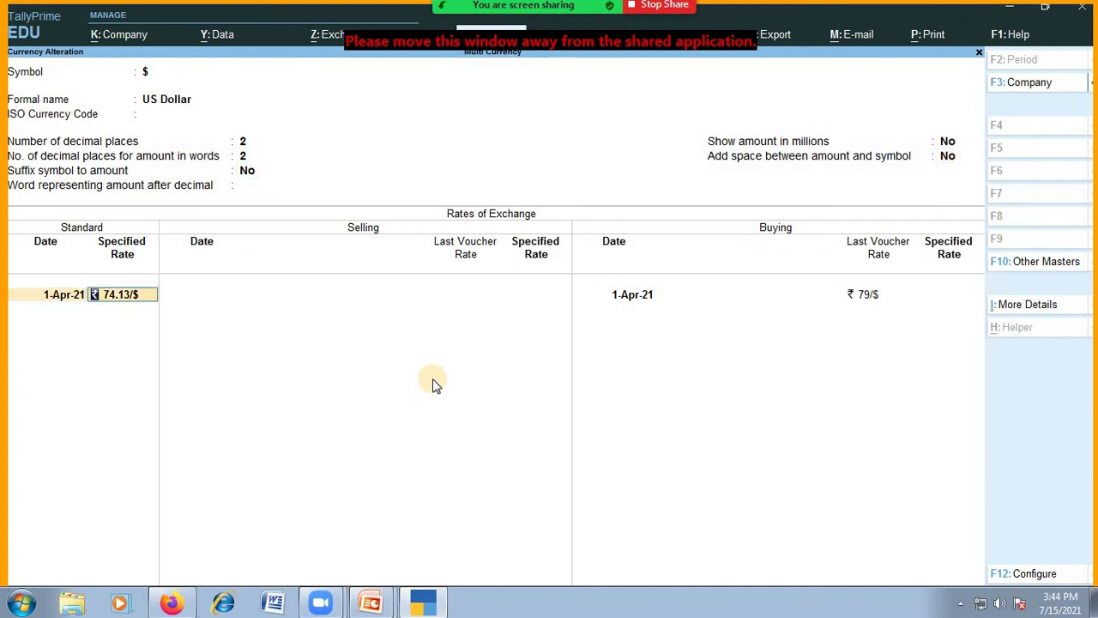
Review the selling and buying rates of exchange of the US Dollar and close the currency master.
key(BackSpace)
key(Return)
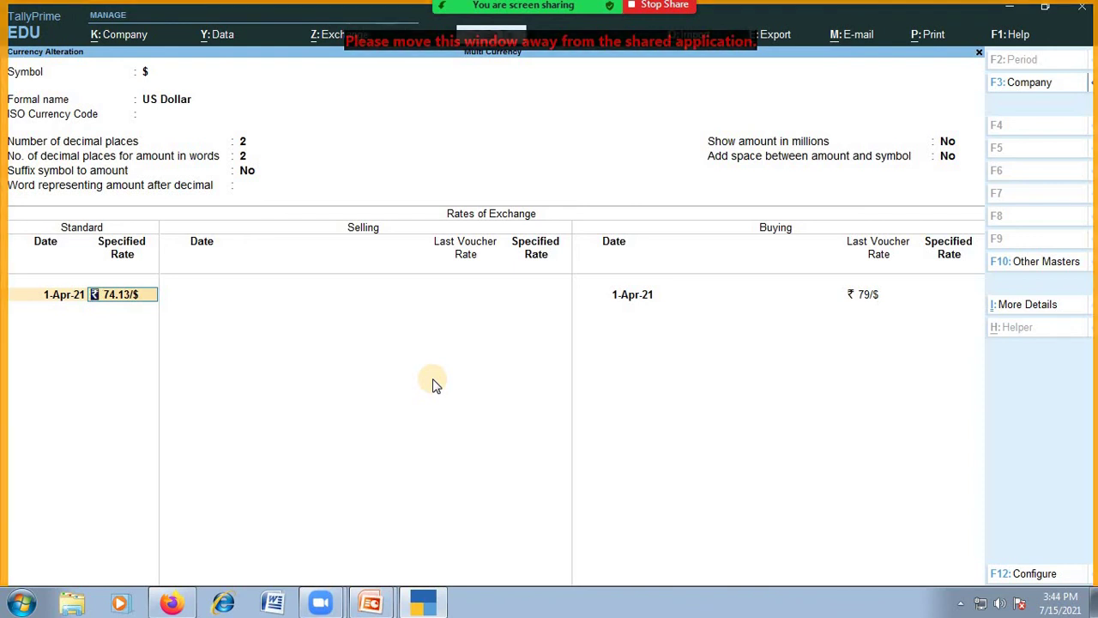
key(Return)
key(Return)
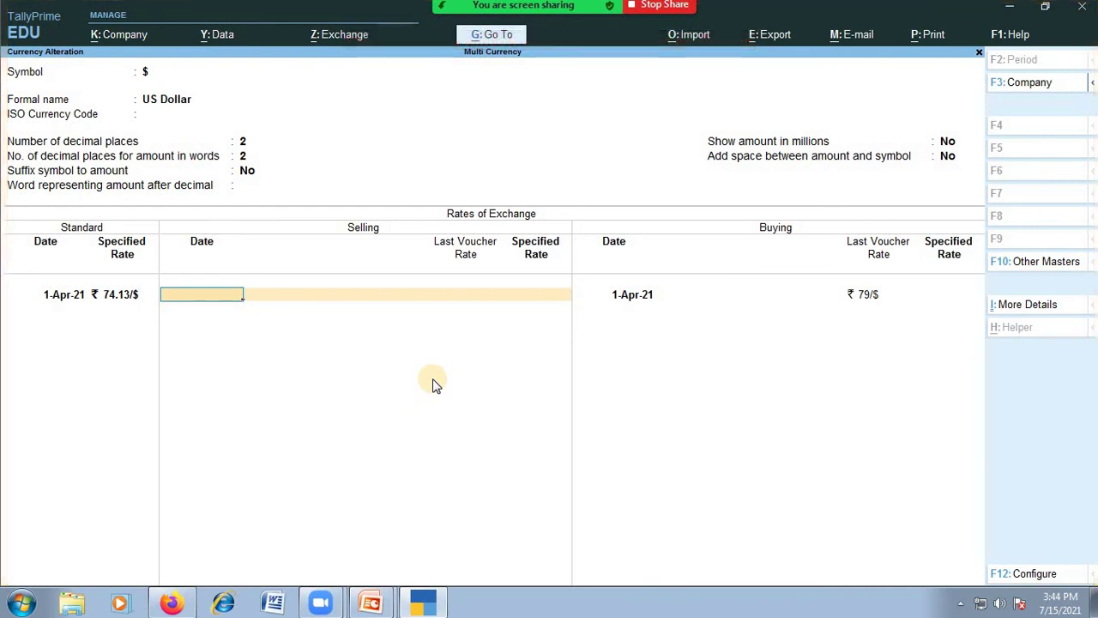
key(Return)
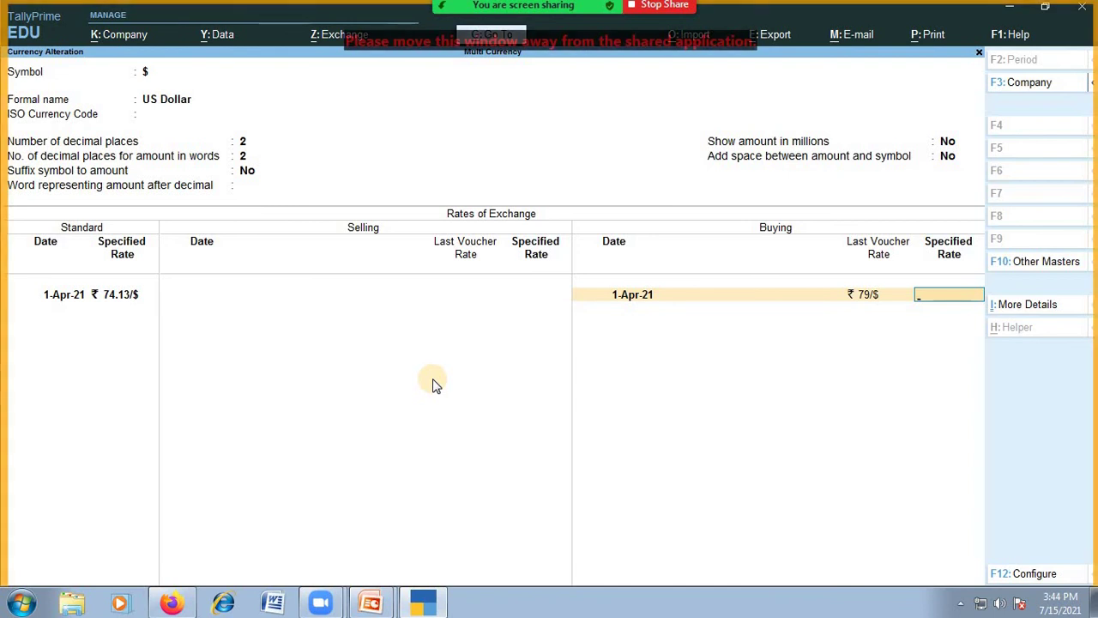
key(Escape)
key(Escape)
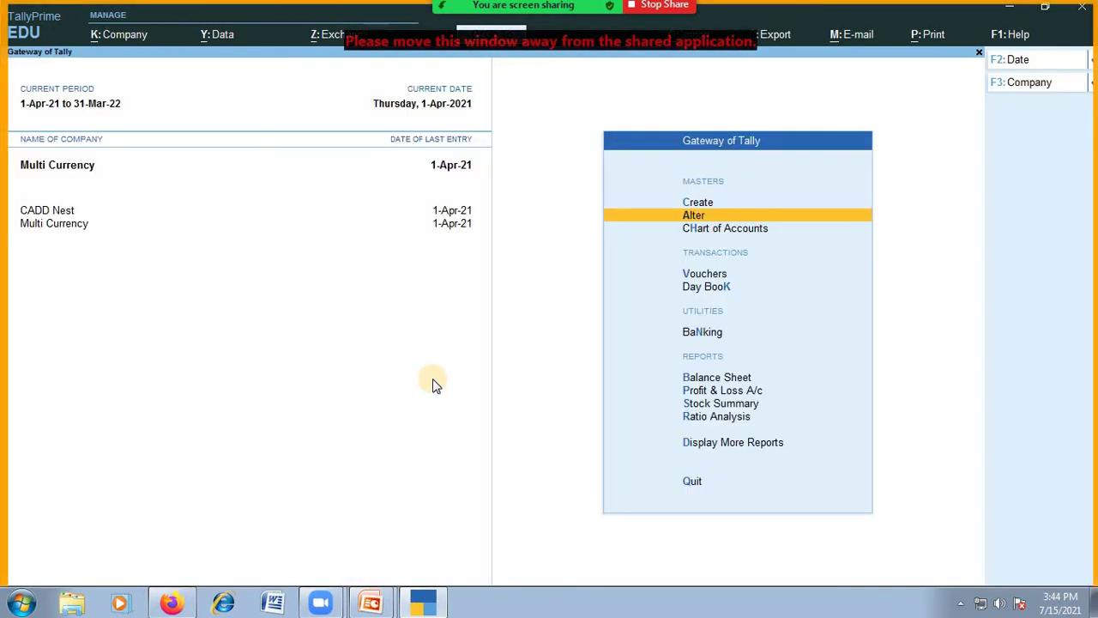
Open the Foreign Supplier purchase voucher from the Day Book.
key(Down)
key(Down)
key(Down)
key(Return)
key(Down)
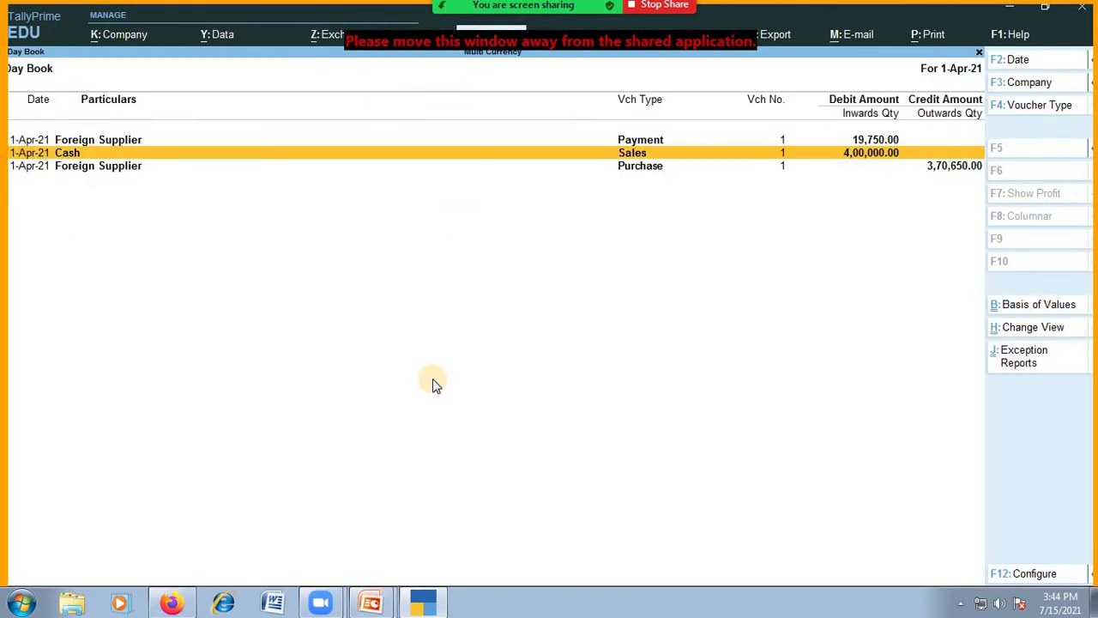
key(Down)
key(Return)
Go through the purchase voucher's receipt details, party details and Keyboard item line without changing them.
key(Return)
key(Return)
key(Return)
key(Return)
key(Return)
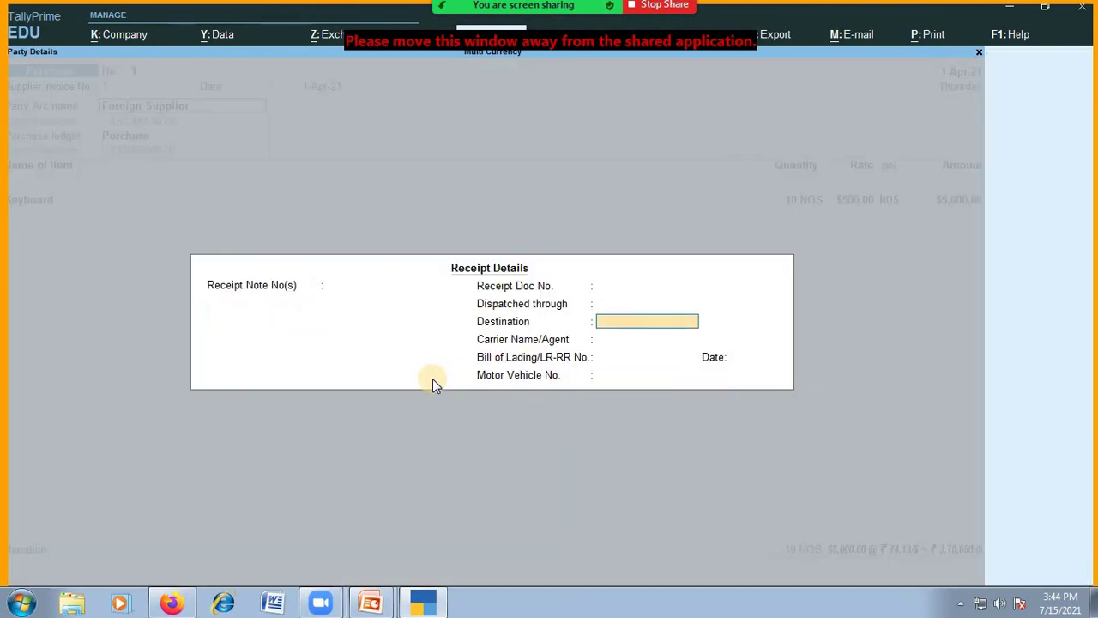
key(Return)
key(Return)
key(Return)
key(Return)
key(Return)
key(Return)
key(Return)
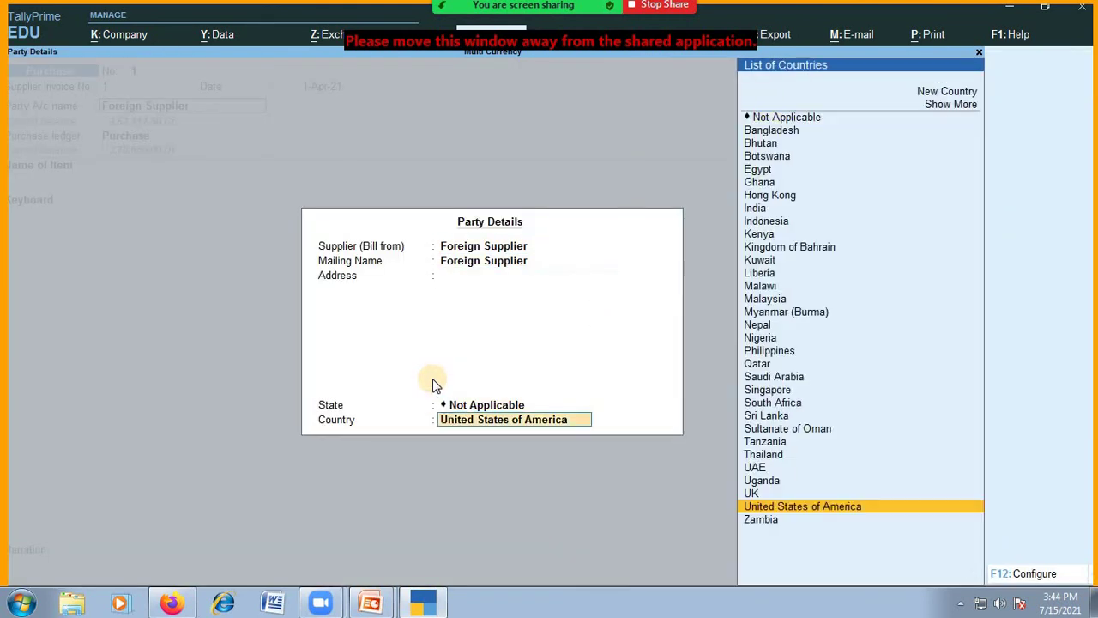
key(Return)
key(Return)
key(Return)
key(Return)
key(Return)
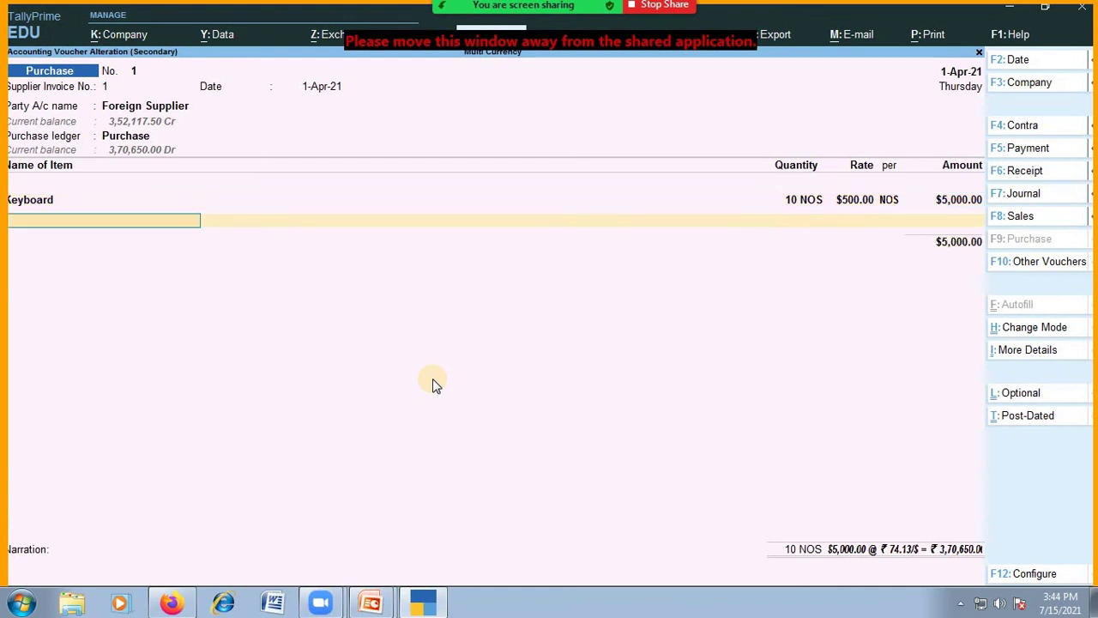
Finish the purchase voucher's item list, leave the narration empty and accept the voucher unchanged.
key(Return)
key(Return)
key(Return)
key(Return)
key(Return)
key(Return)
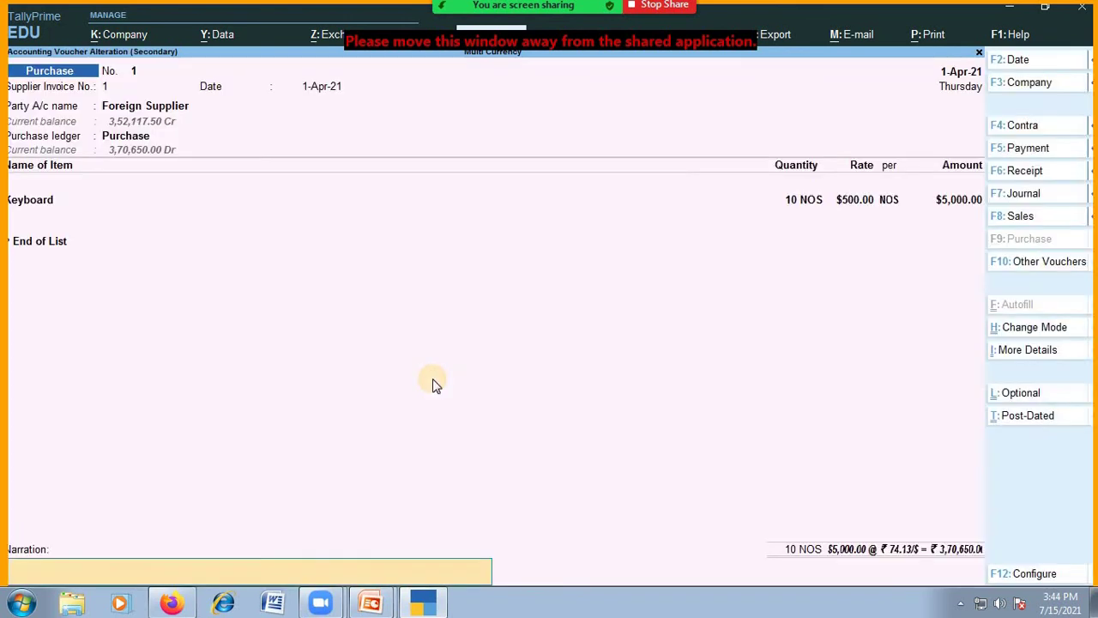
key(Return)
key(Return)
Open the Foreign Supplier payment voucher from the Day Book and inspect its forex amount and rate of exchange.
key(Up)
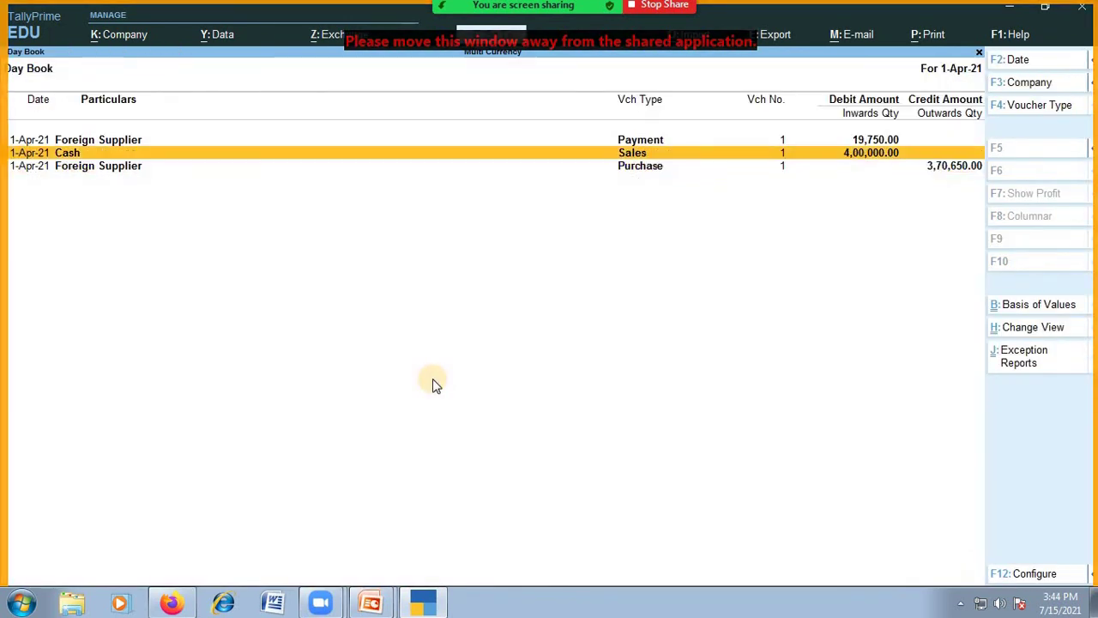
key(Up)
key(Return)
key(Return)
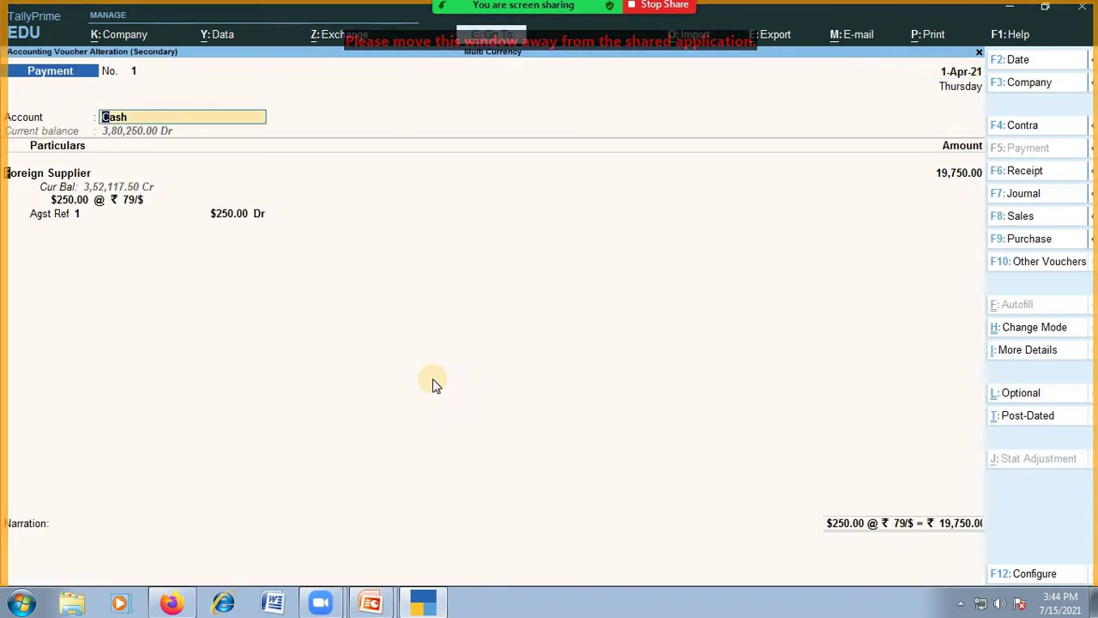
key(Return)
key(Return)
key(Return)
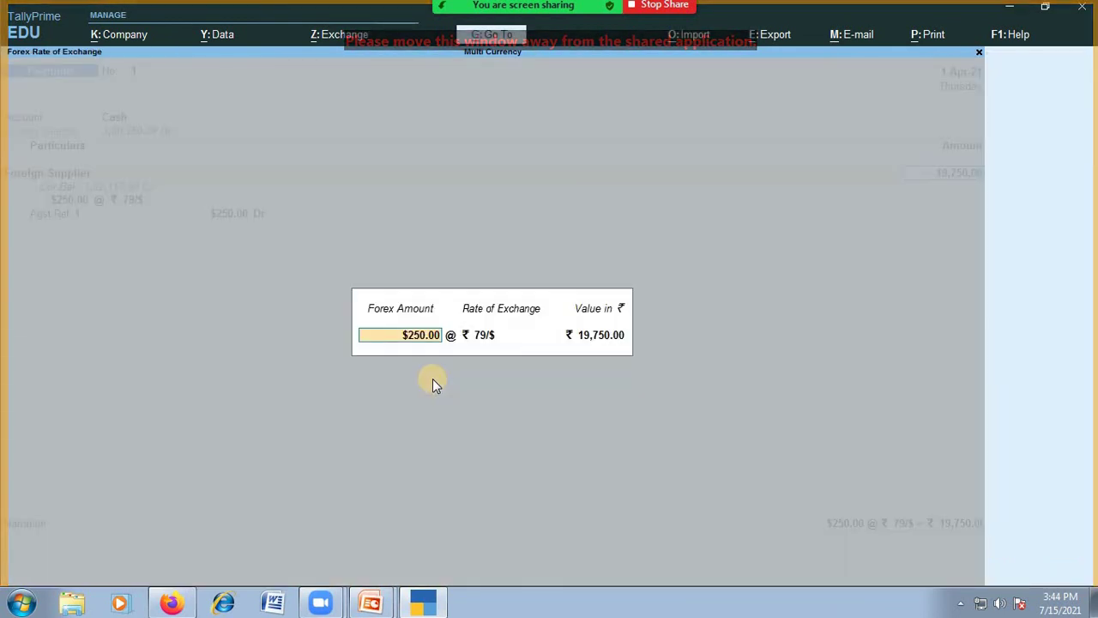
key(Return)
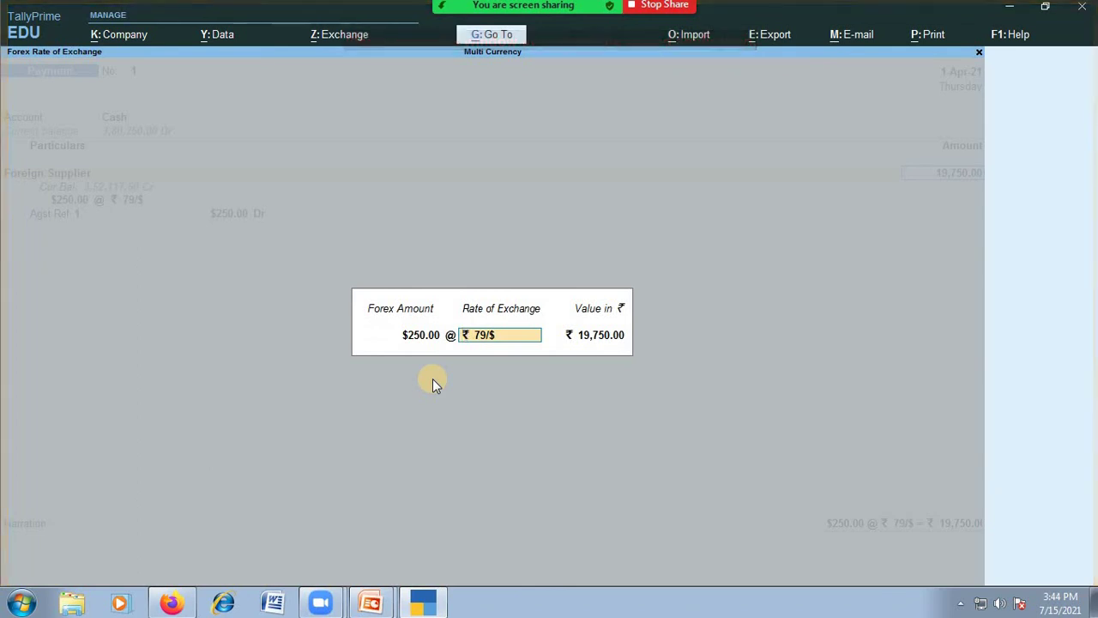
Accept the payment voucher with its existing forex and bill reference details, and close the Day Book.
key(Return)
key(Return)
key(Return)
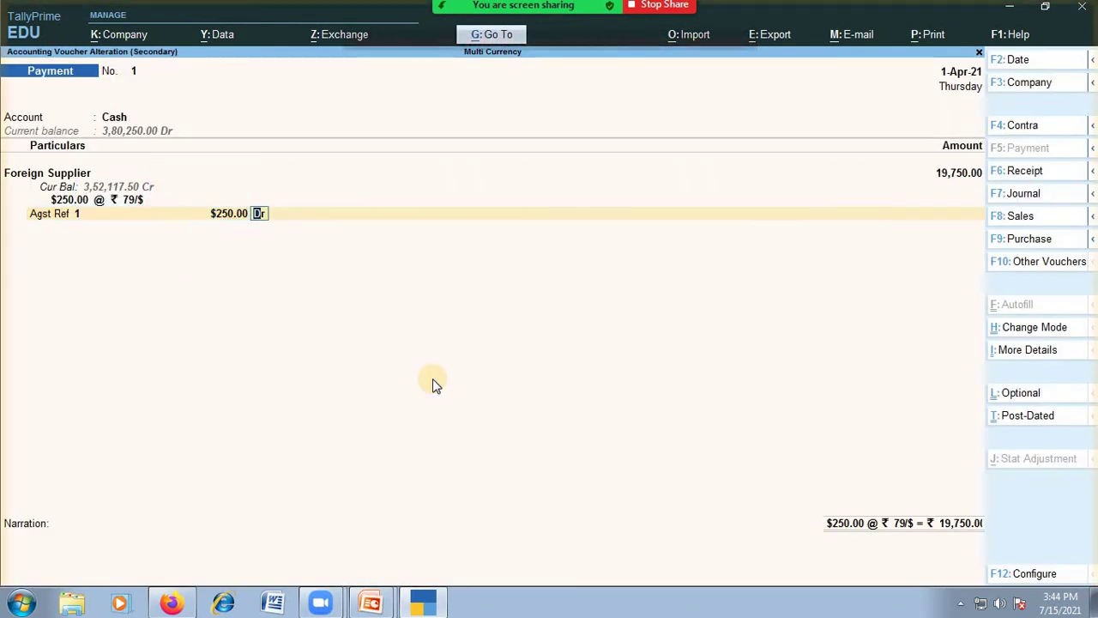
key(Return)
key(Return)
key(Return)
key(Return)
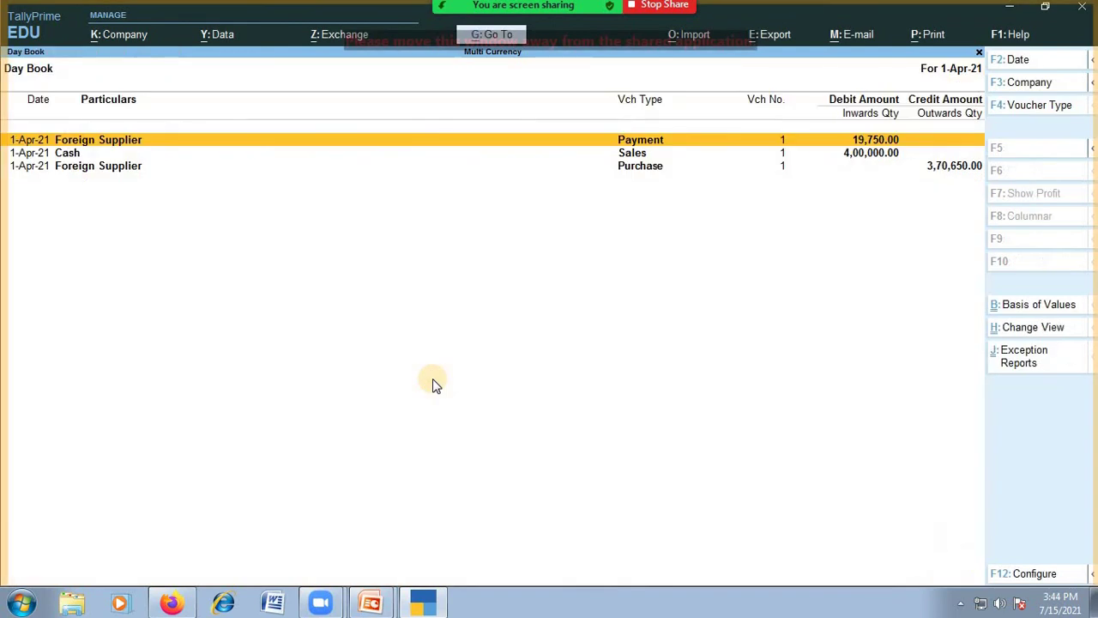
key(Escape)
key(Escape)
key(Escape)
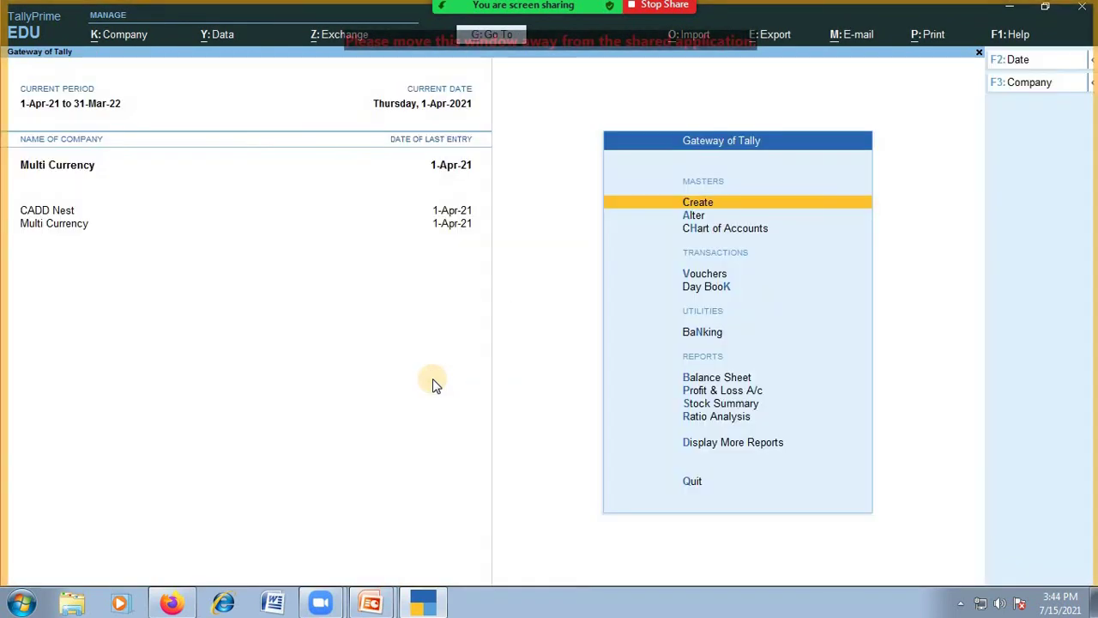
Open the Account Books group of reports.
key(Down)
key(Down)
key(Down)
key(Down)
key(Down)
key(Down)
key(Down)
key(Down)
key(Down)
key(Down)
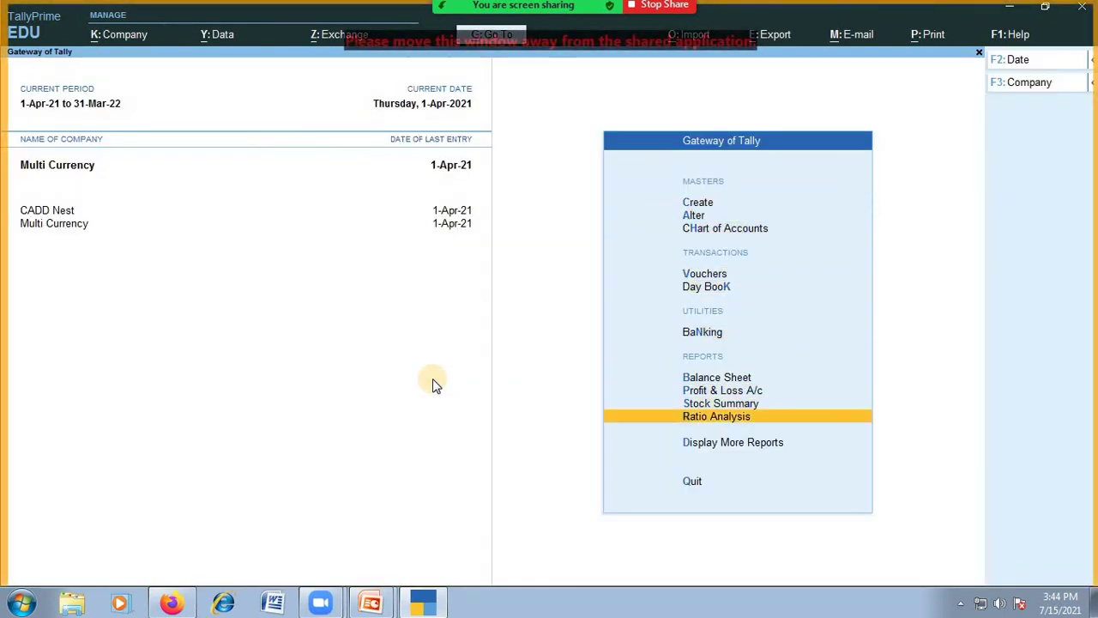
key(Return)
key(Down)
key(Down)
key(Down)
key(Down)
key(Down)
key(Down)
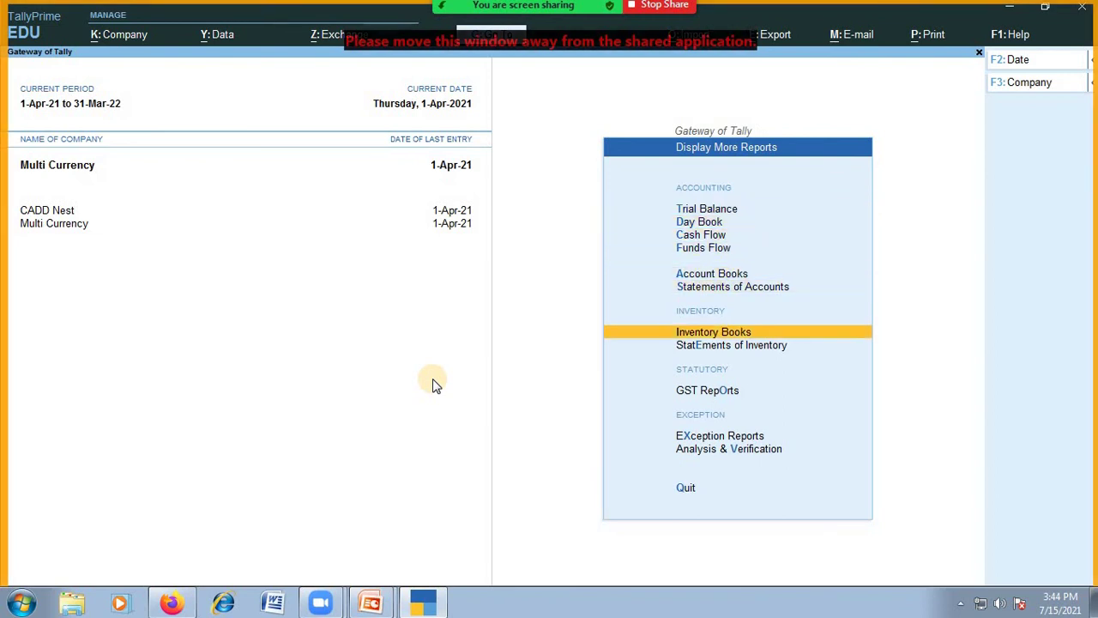
key(Up)
key(Up)
key(Return)
Open the ledger vouchers report for the Foreign Supplier ledger.
key(Down)
key(Down)
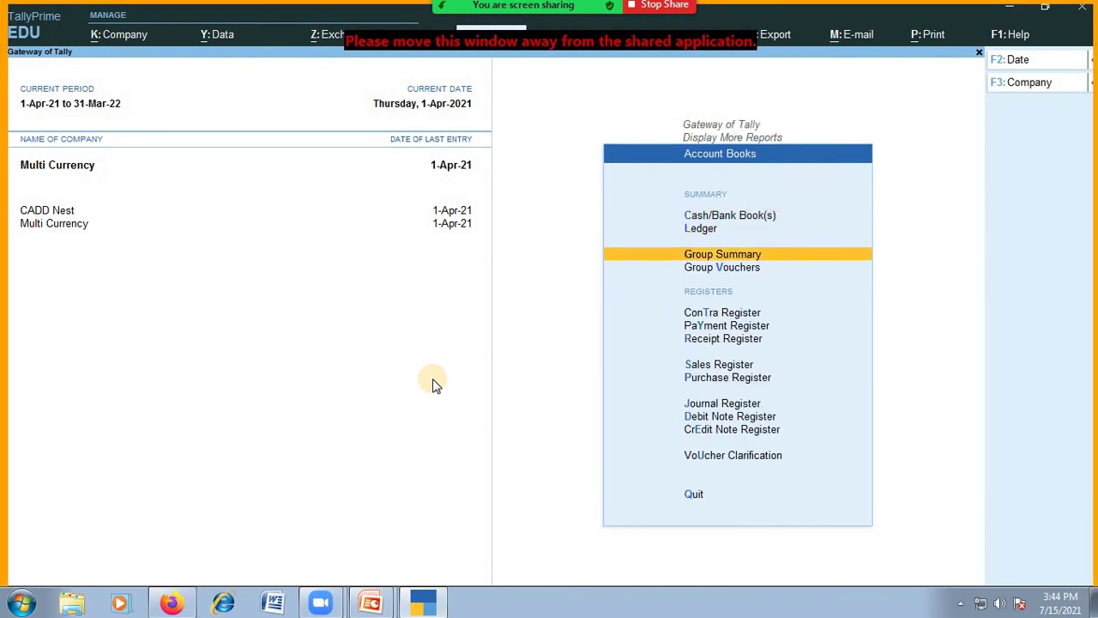
key(Up)
key(Return)
key(Down)
key(Down)
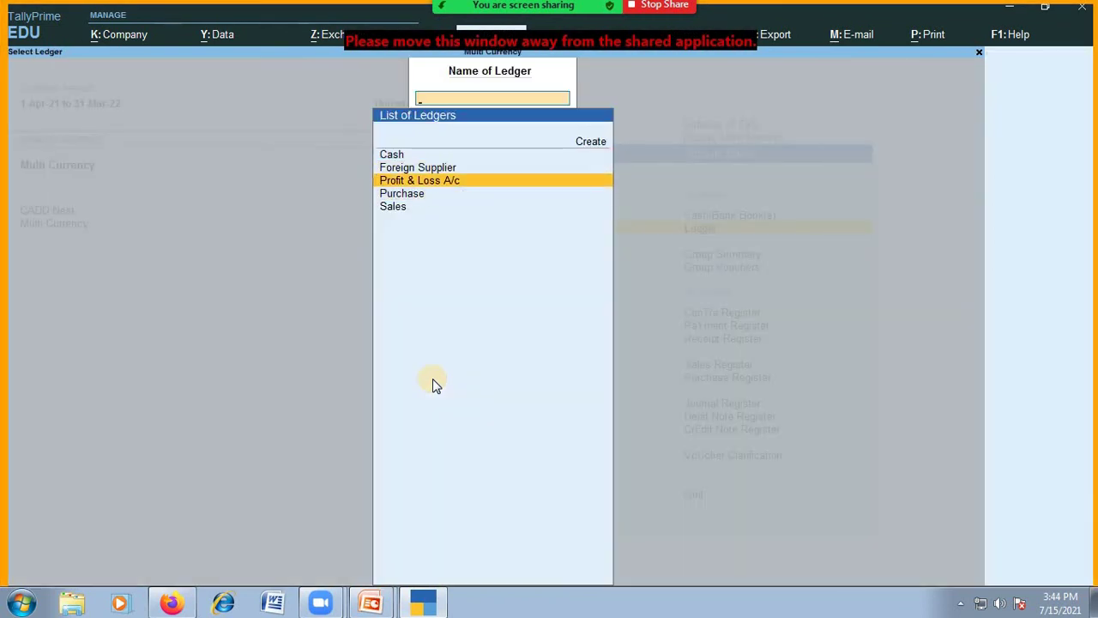
key(Up)
key(Return)
Examine the Unadjusted Forex Gain/Loss line in the Foreign Supplier ledger, and return to the Gateway of Tally.
key(Down)
key(Down)
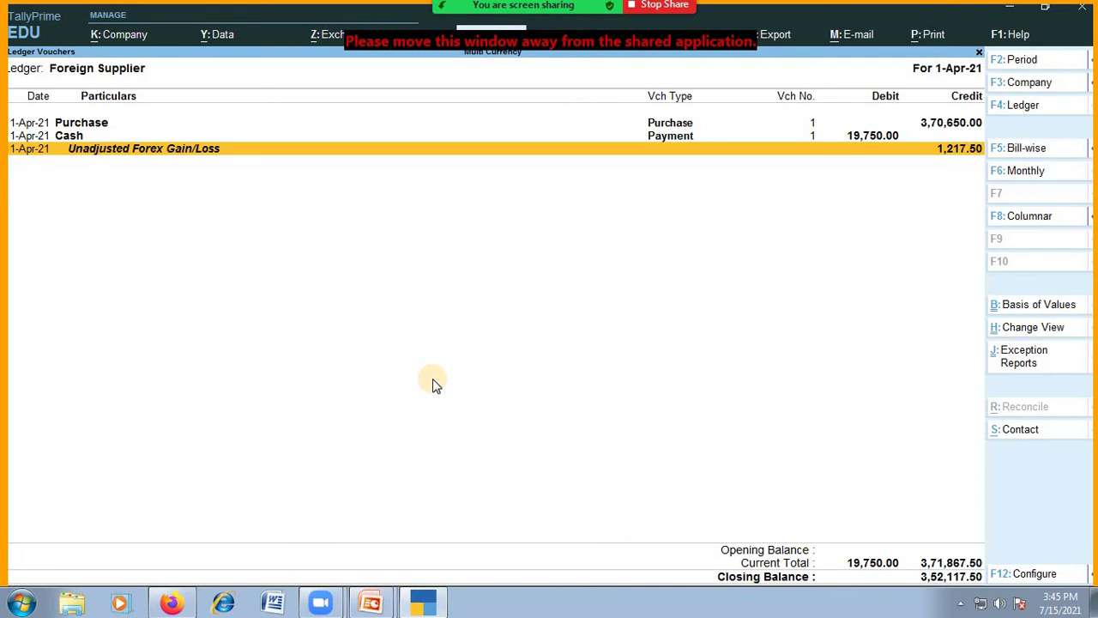
key(Escape)
key(Escape)
key(Escape)
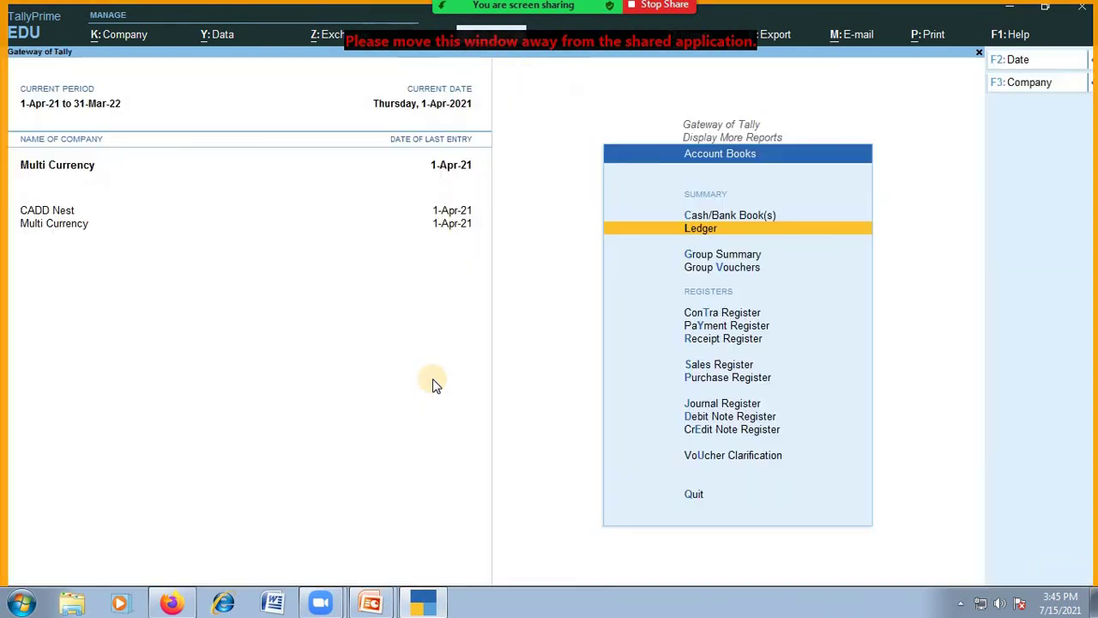
key(Escape)
key(Down)
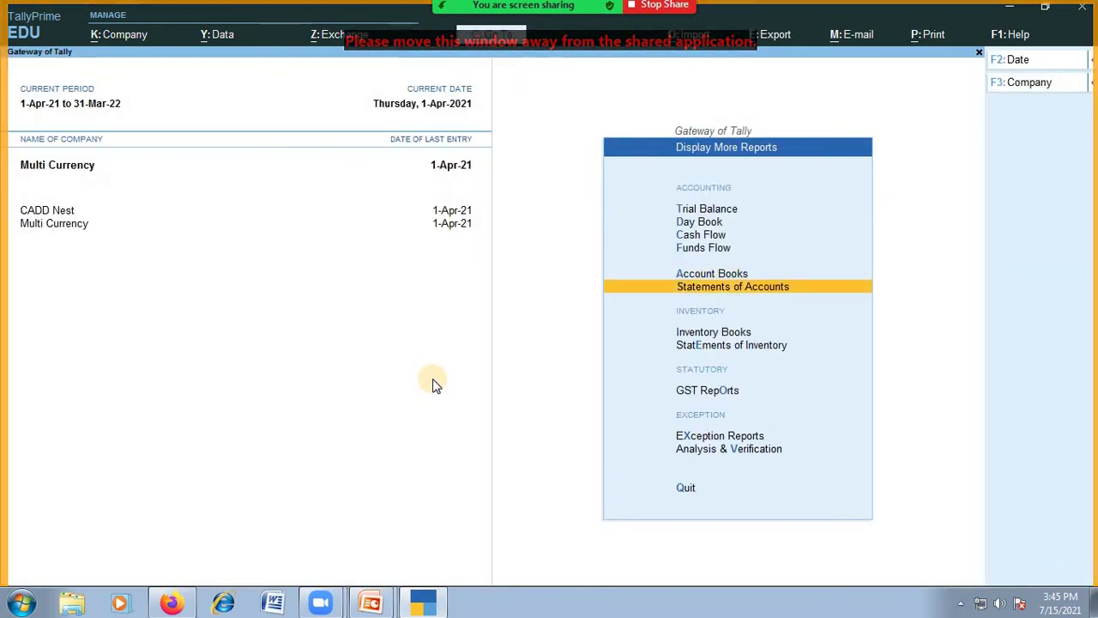
key(Escape)
Open the Balance Sheet in detailed form and highlight the Unadjusted Forex Gain/Loss line under Assets.
key(Up)
key(Up)
key(Up)
key(Up)
key(Return)
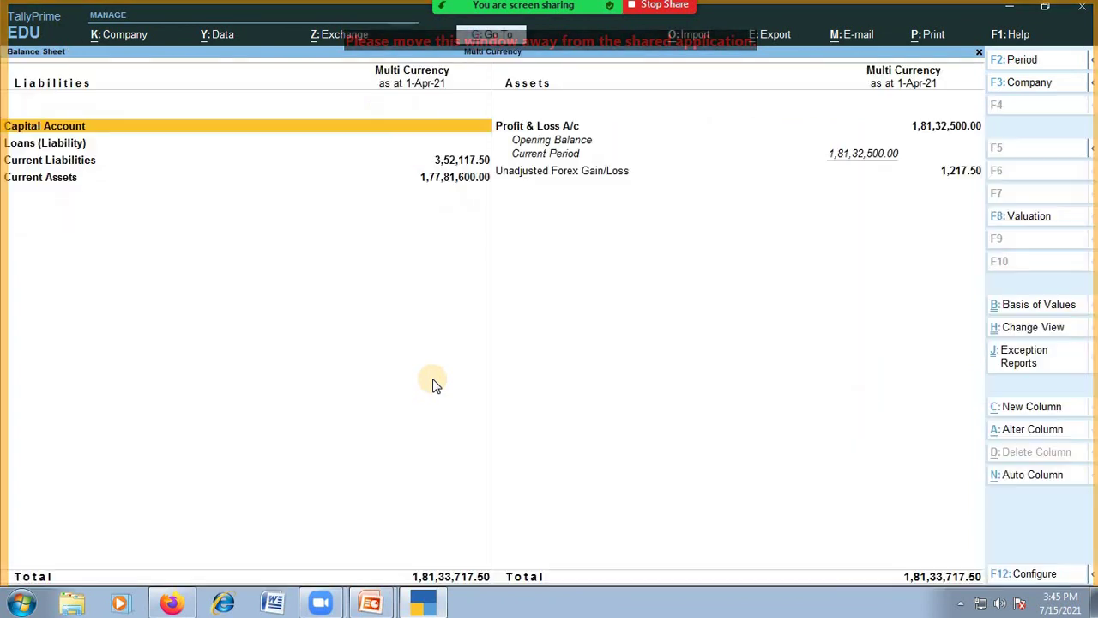
key(alt+F1)
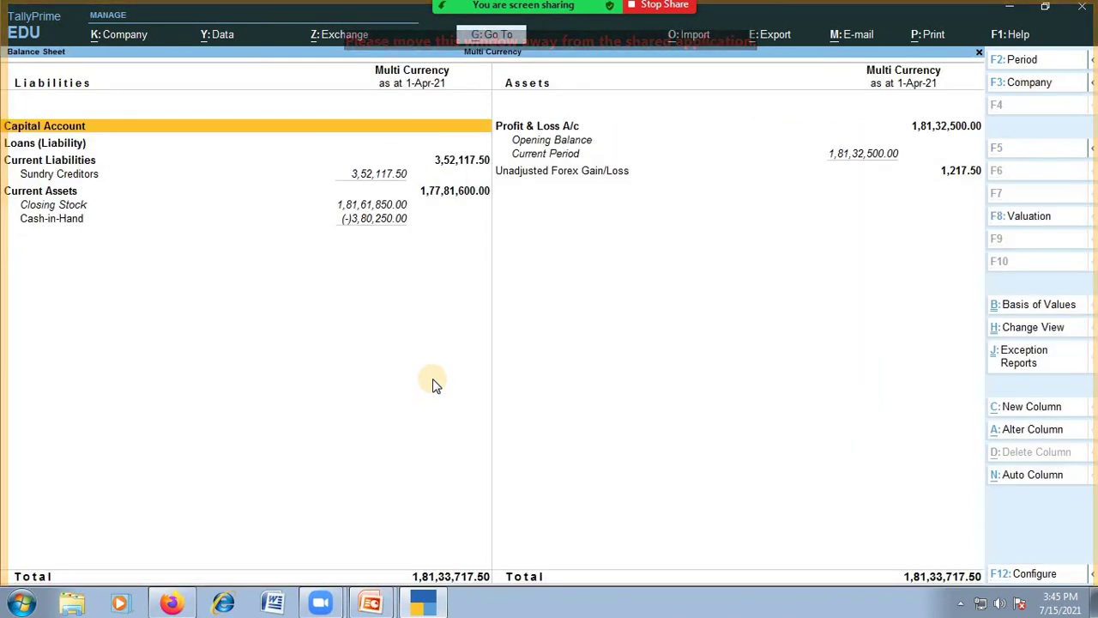
key(Right)
key(Down)
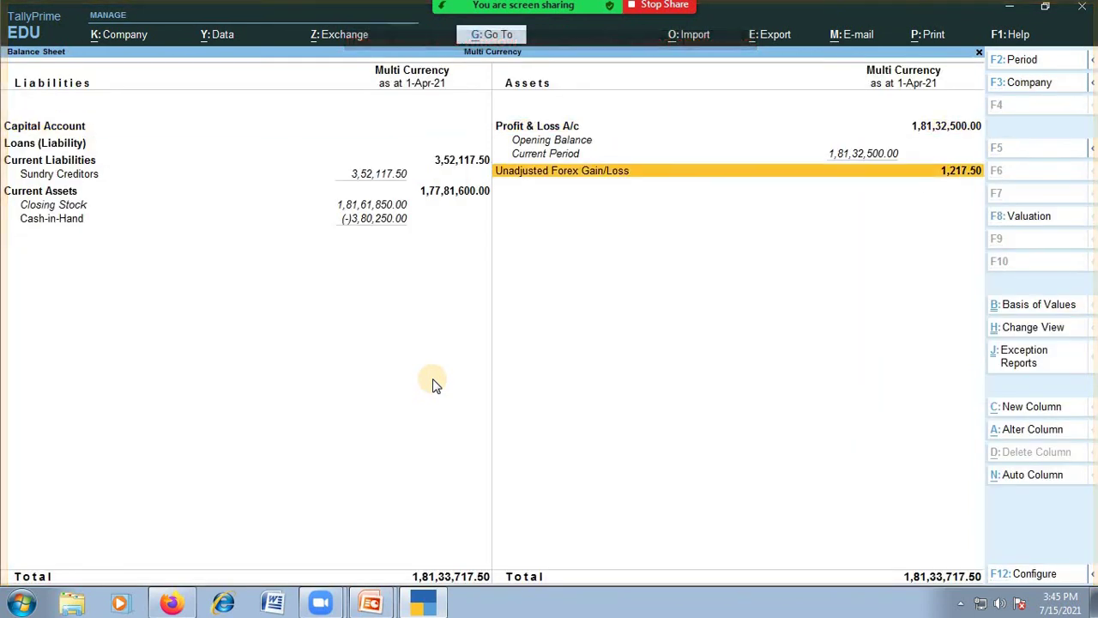